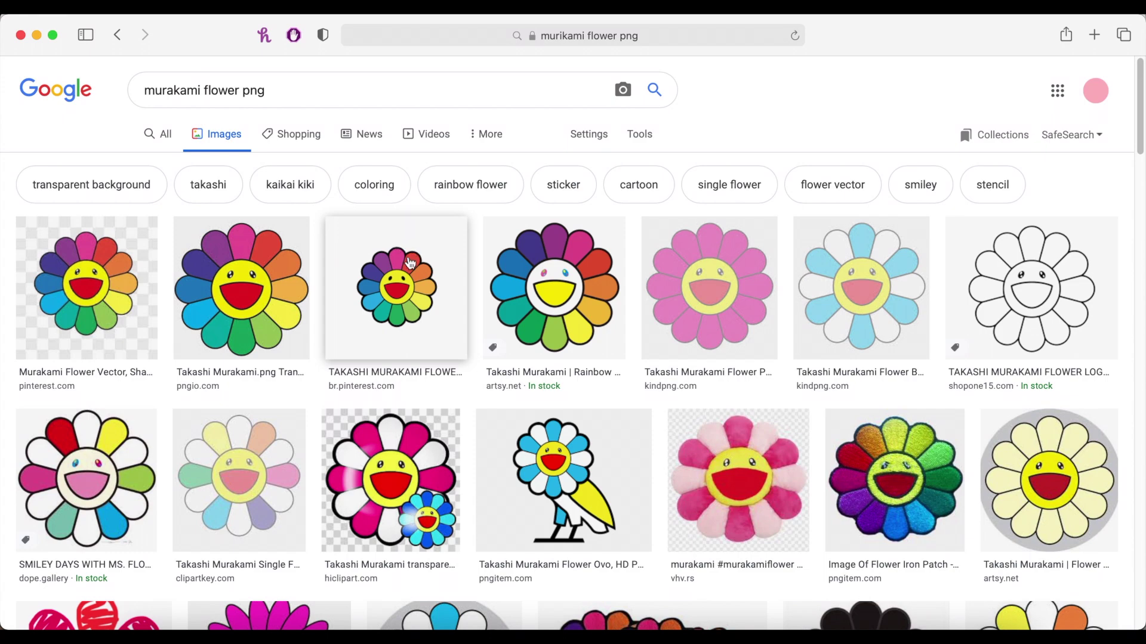
Step: Open the preview of the third 'murakami flower png' image result in Google Images
{"action": "left_click", "coordinate": [423, 283]}
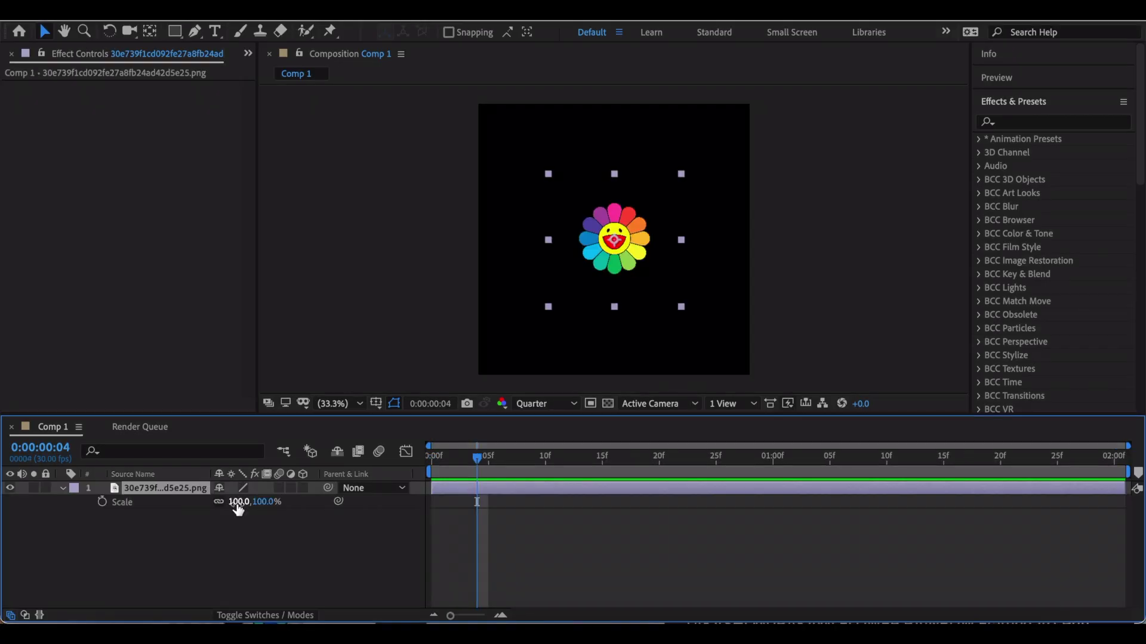
Step: Scale the flower image to 312%, pre-compose it as 'flower', and auto-trace it into masks
{"action": "left_click_drag", "start_coordinate": [239, 502], "coordinate": [403, 503]}
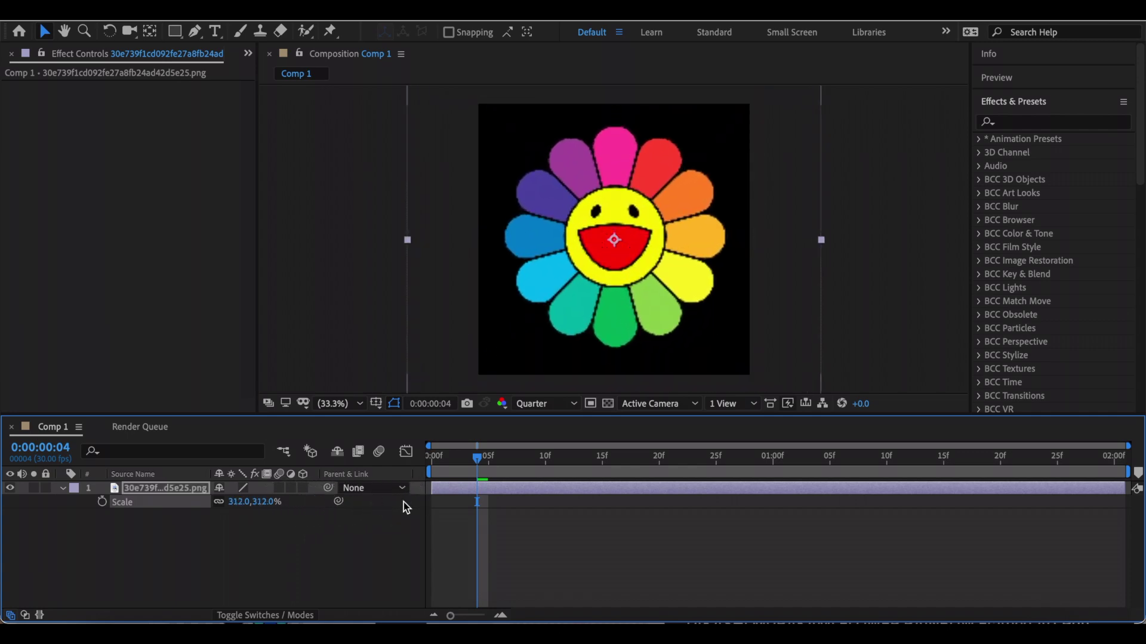
{"action": "key", "text": "super+shift+c"}
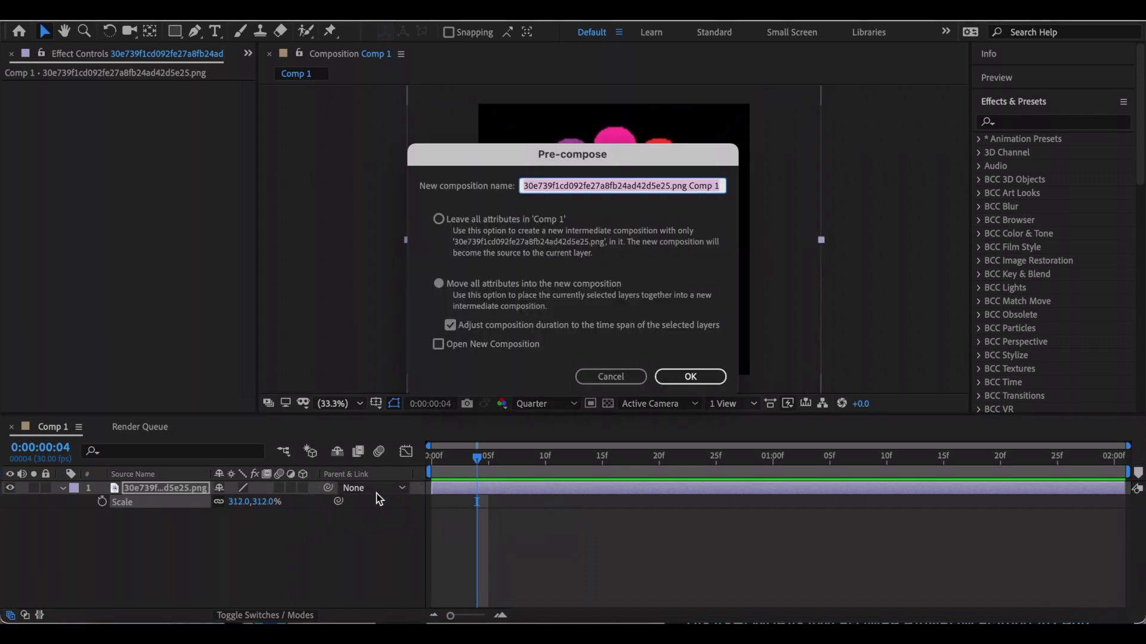
{"action": "type", "text": "flower"}
{"action": "key", "text": "Return"}
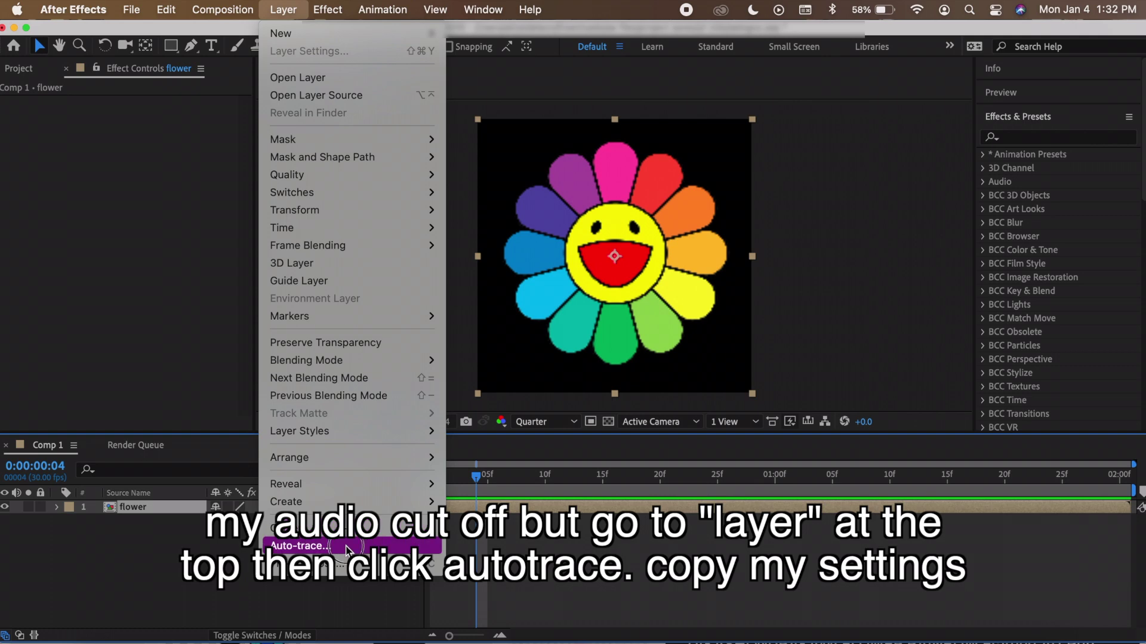
{"action": "left_click", "coordinate": [300, 546]}
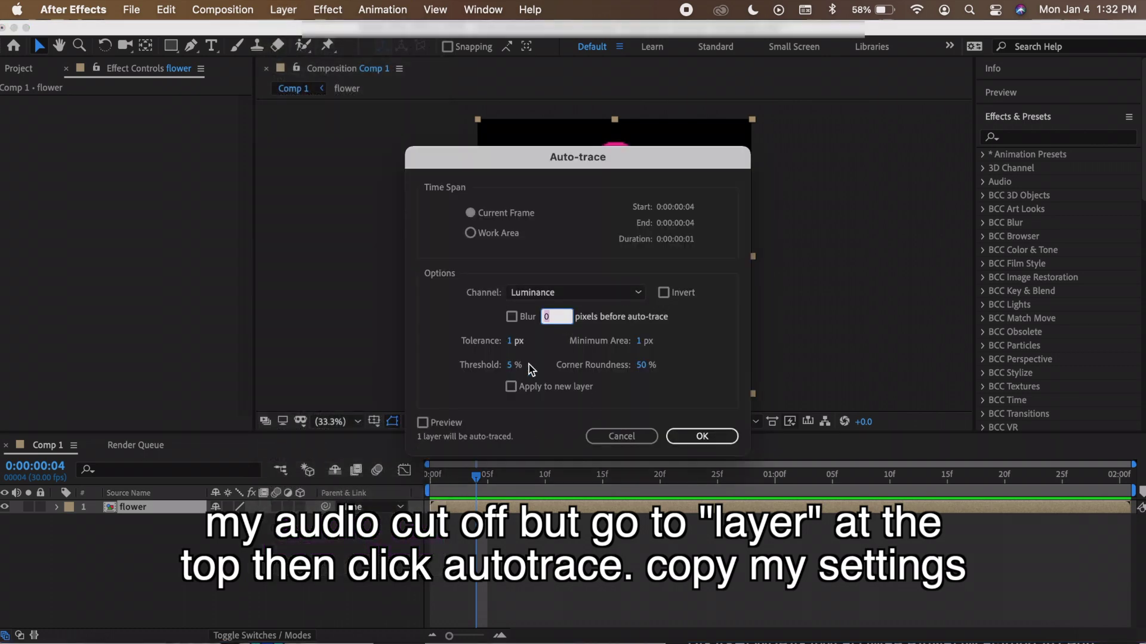
{"action": "left_click", "coordinate": [729, 436]}
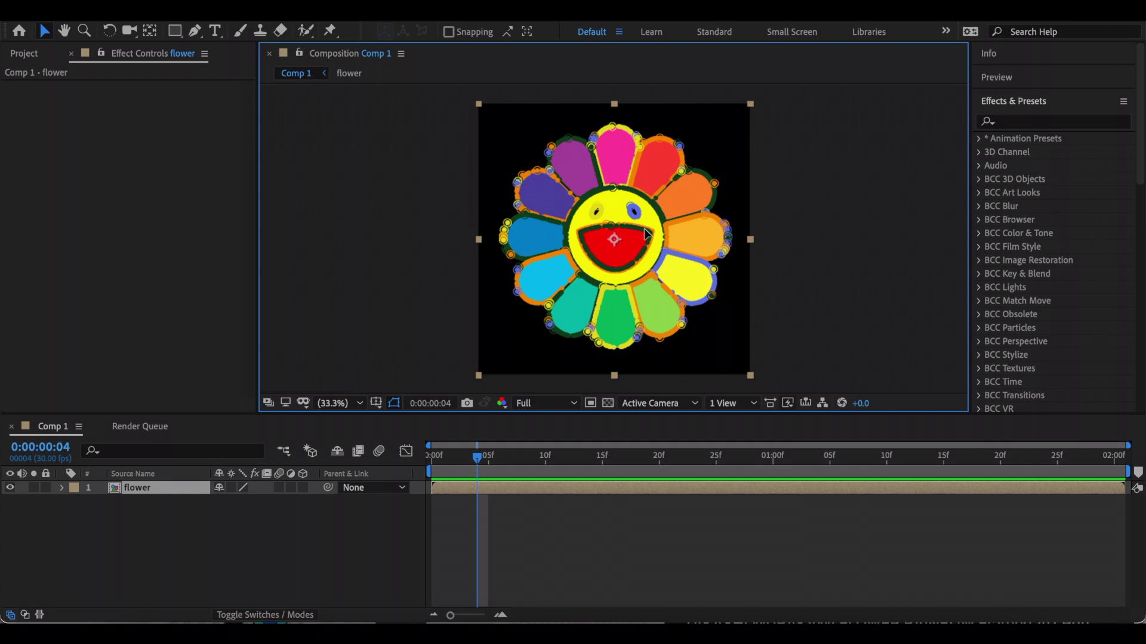
Step: Reveal the flower layer's traced masks and inspect the eye area for stray masks
{"action": "key", "text": "comma"}
{"action": "key", "text": "comma"}
{"action": "key", "text": "period"}
{"action": "key", "text": "period"}
{"action": "key", "text": "period"}
{"action": "key", "text": "period"}
{"action": "key", "text": "period"}
{"action": "key", "text": "period"}
{"action": "key", "text": "period"}
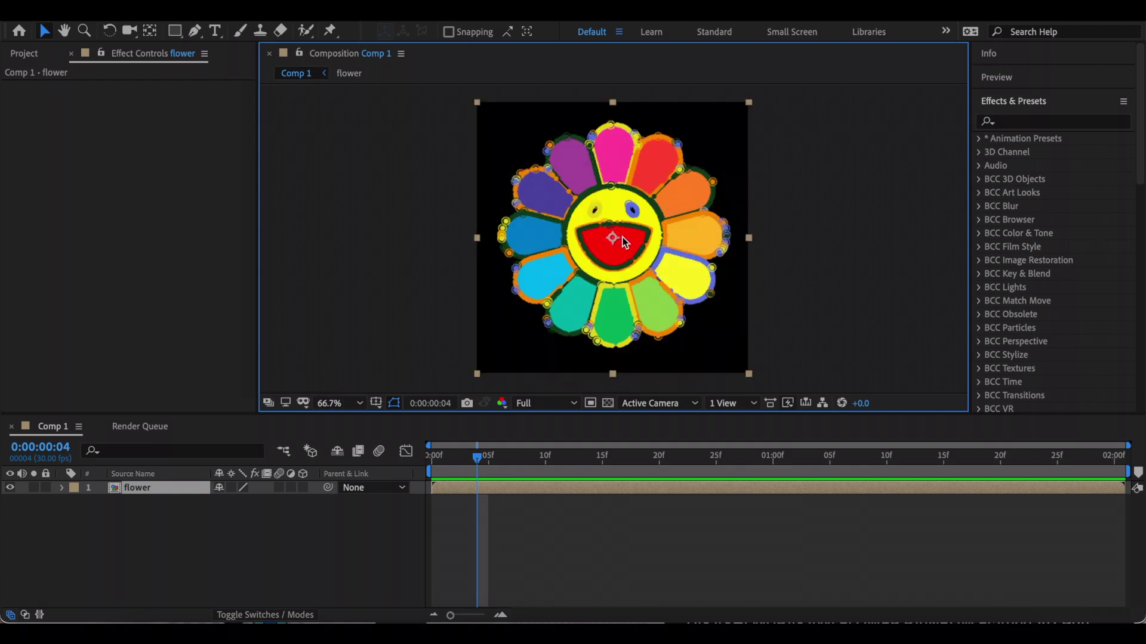
{"action": "key", "text": "comma"}
{"action": "key", "text": "comma"}
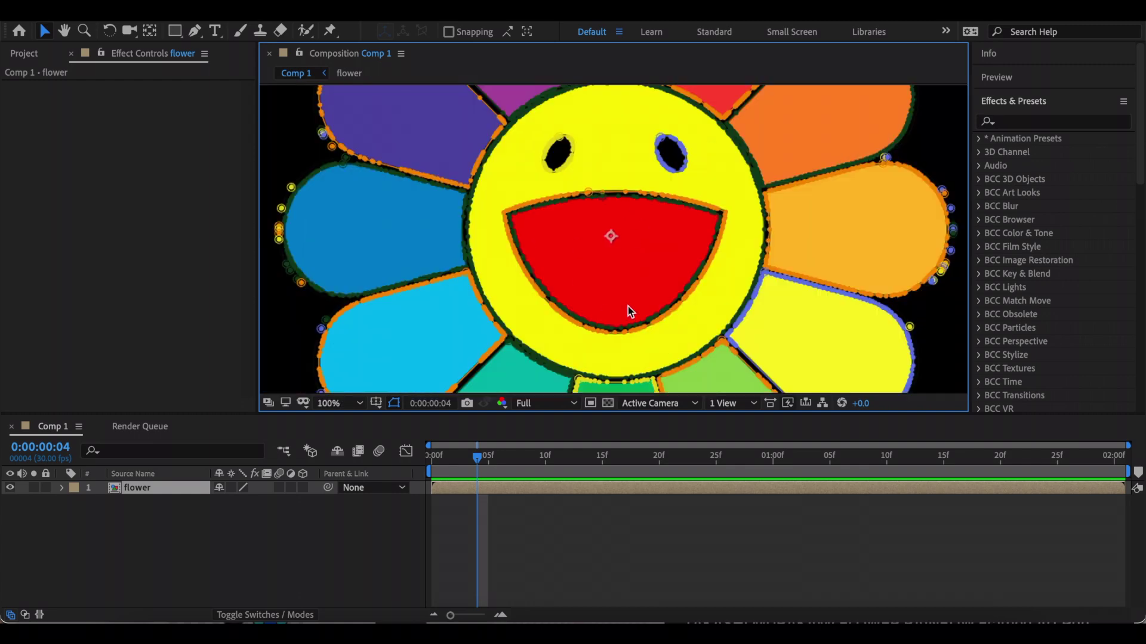
{"action": "key", "text": "m"}
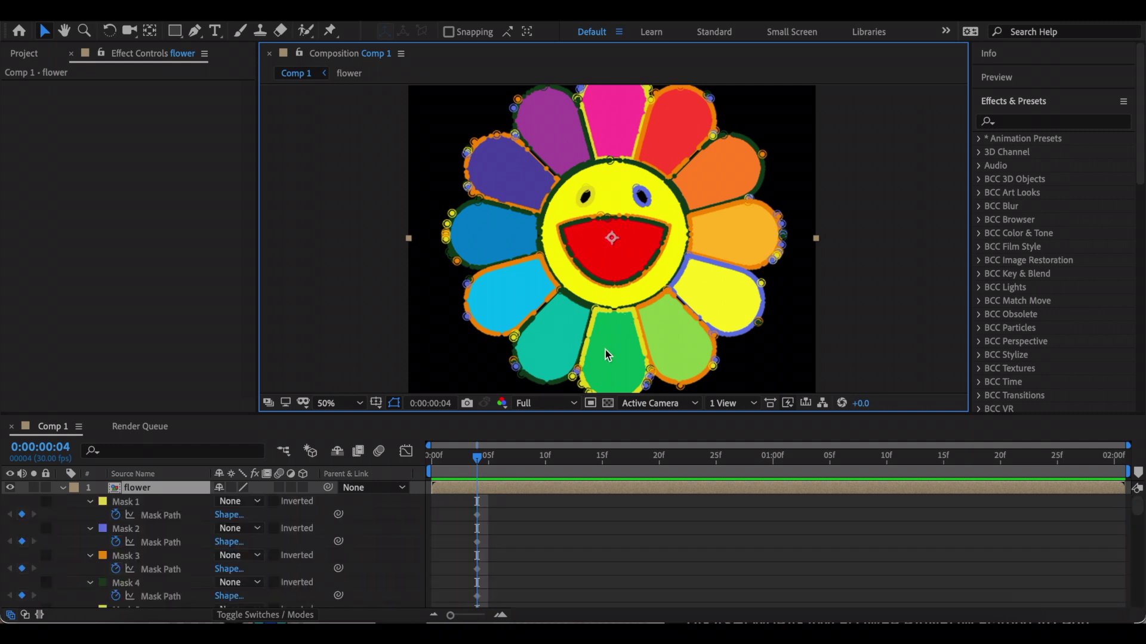
{"action": "left_click", "coordinate": [570, 220]}
{"action": "scroll", "coordinate": [260, 549], "scroll_direction": "down", "scroll_amount": 1}
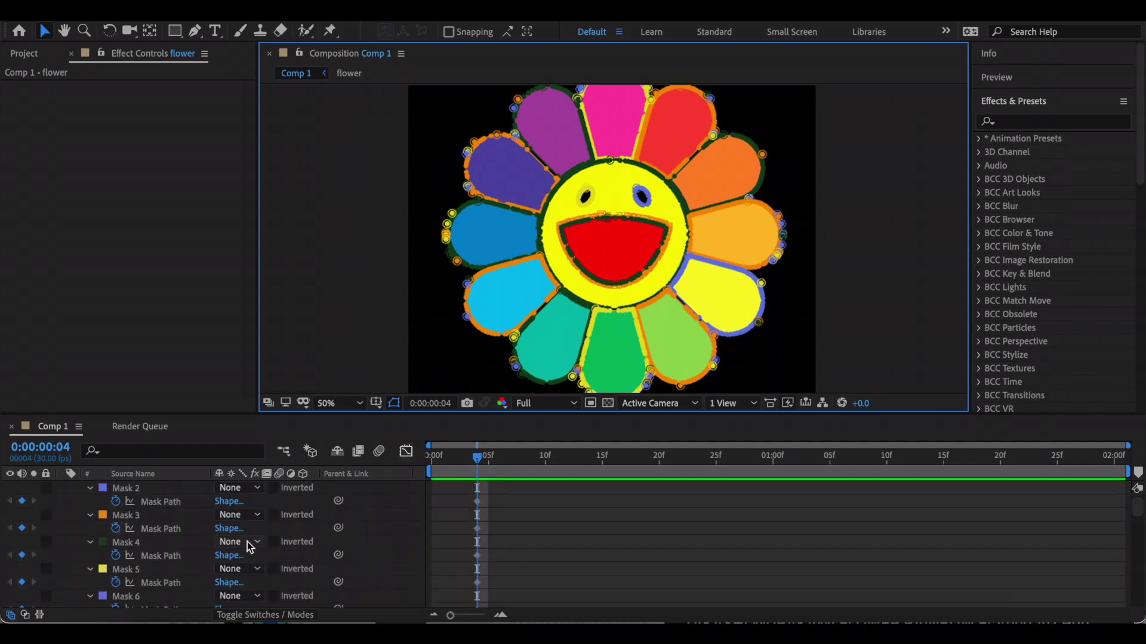
{"action": "scroll", "coordinate": [259, 549], "scroll_direction": "down", "scroll_amount": 10}
{"action": "scroll", "coordinate": [250, 548], "scroll_direction": "down", "scroll_amount": 8}
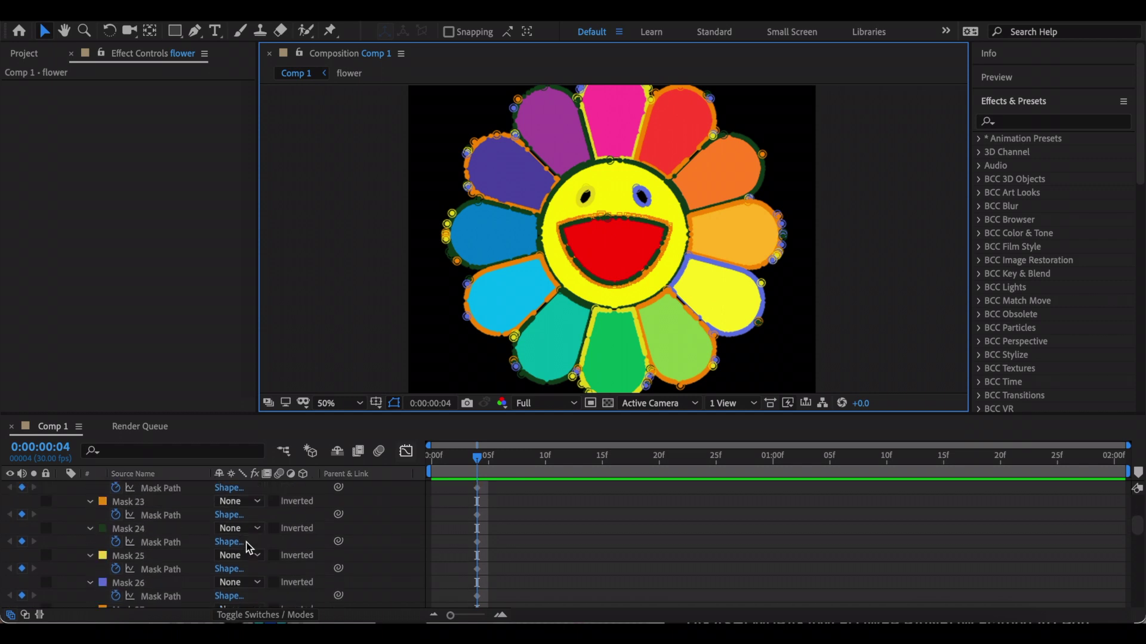
{"action": "scroll", "coordinate": [250, 547], "scroll_direction": "up", "scroll_amount": 1}
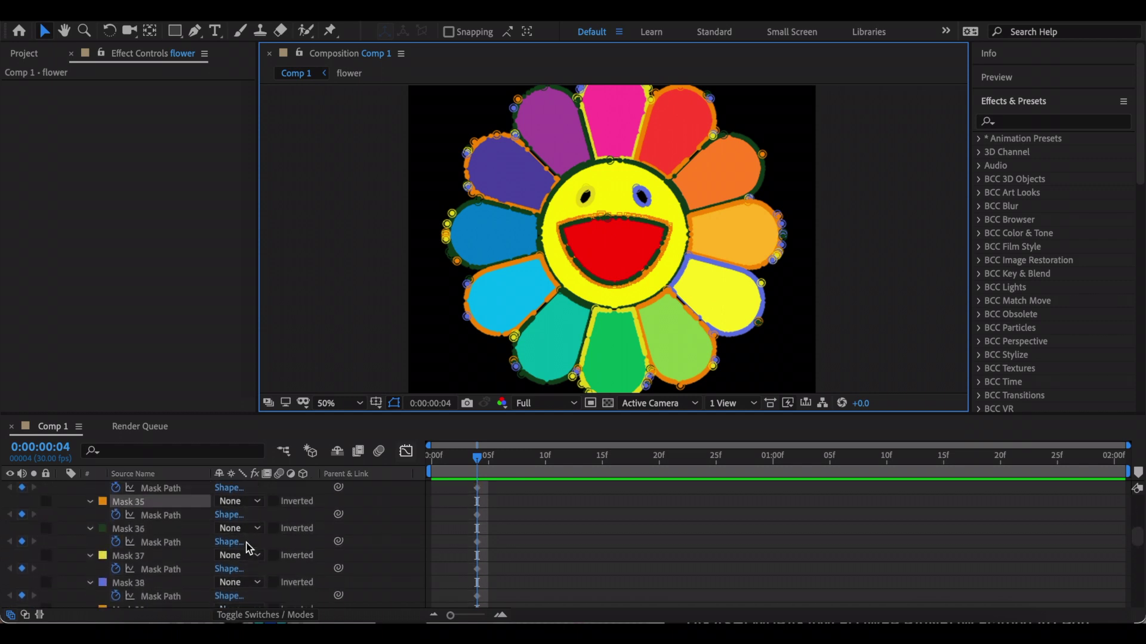
Step: Delete Mask 35 from the eye, then select Mask 48 for removal
{"action": "left_click", "coordinate": [195, 504]}
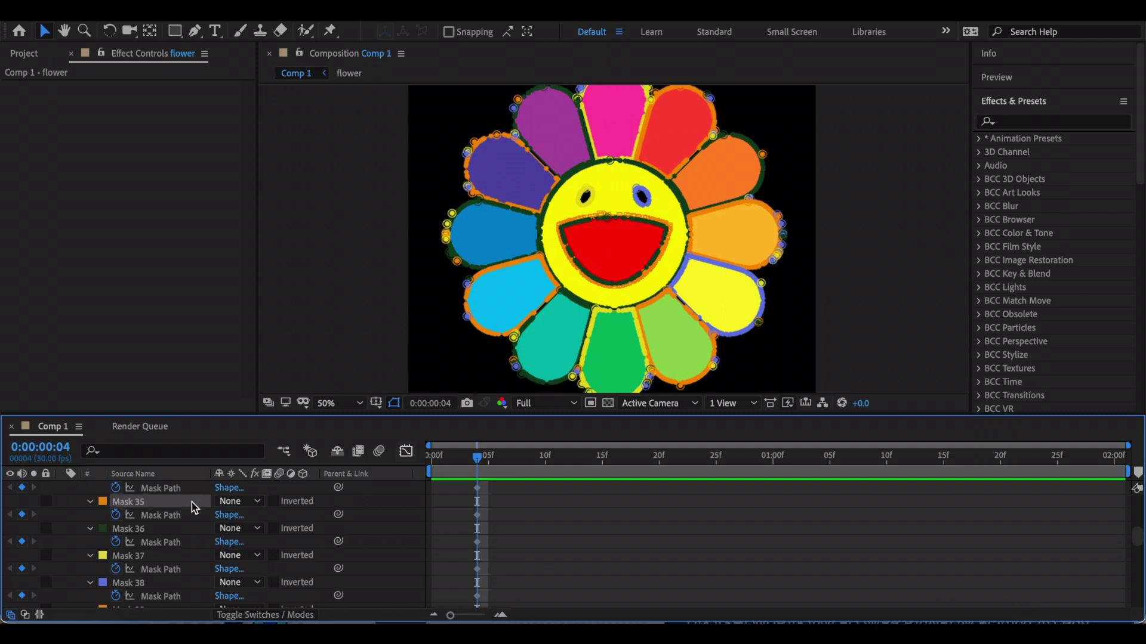
{"action": "left_click", "coordinate": [147, 508]}
{"action": "key", "text": "Delete"}
{"action": "scroll", "coordinate": [190, 539], "scroll_direction": "down", "scroll_amount": 4}
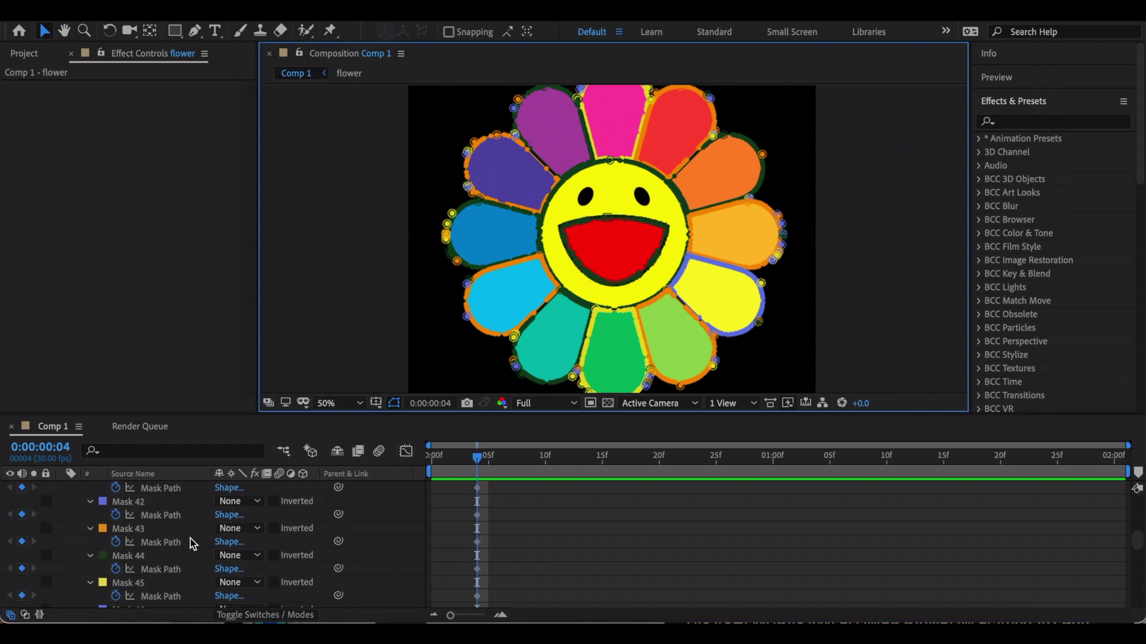
{"action": "scroll", "coordinate": [190, 538], "scroll_direction": "down", "scroll_amount": 2}
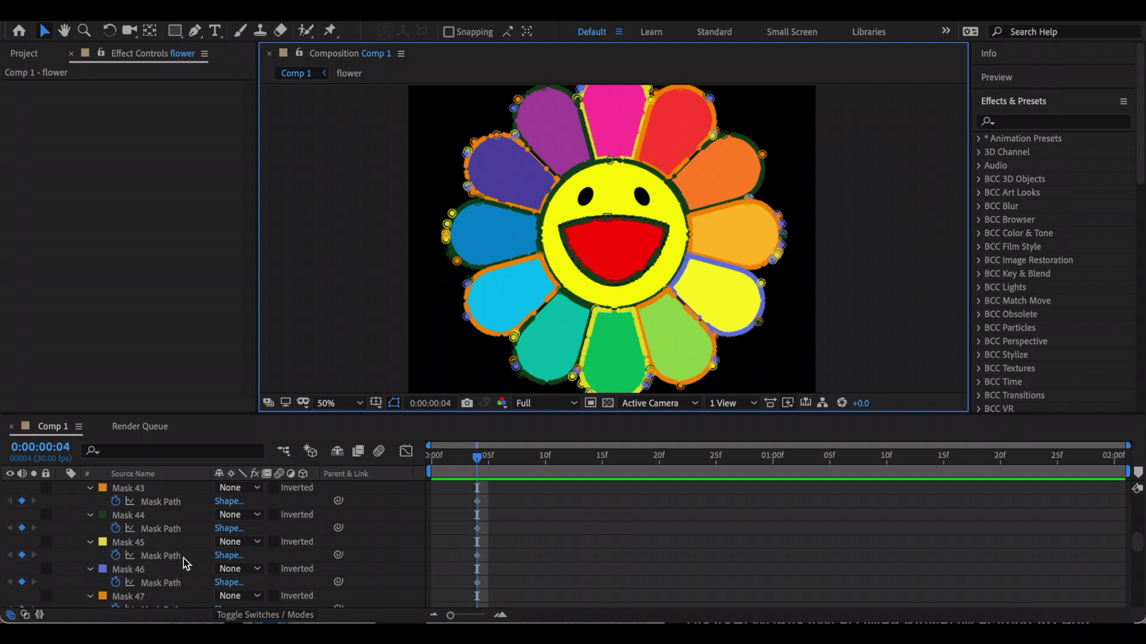
{"action": "scroll", "coordinate": [184, 559], "scroll_direction": "down", "scroll_amount": 2}
{"action": "left_click", "coordinate": [184, 555]}
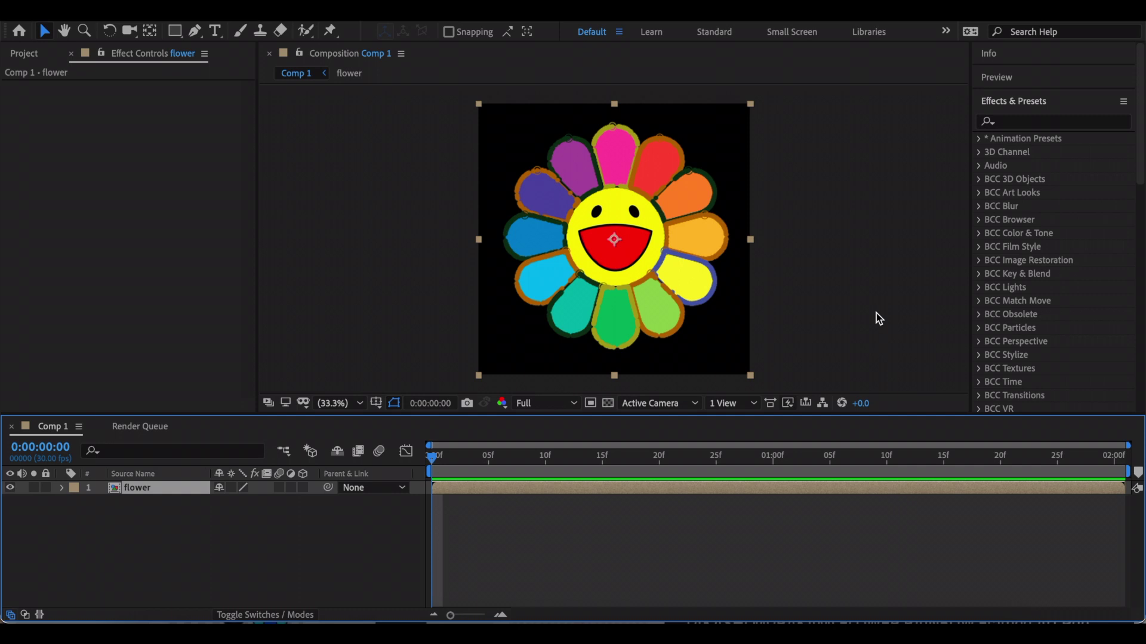
Step: Create a white solid and apply the Video Copilot Element effect to it
{"action": "key", "text": "ctrl+y"}
{"action": "key", "text": "Return"}
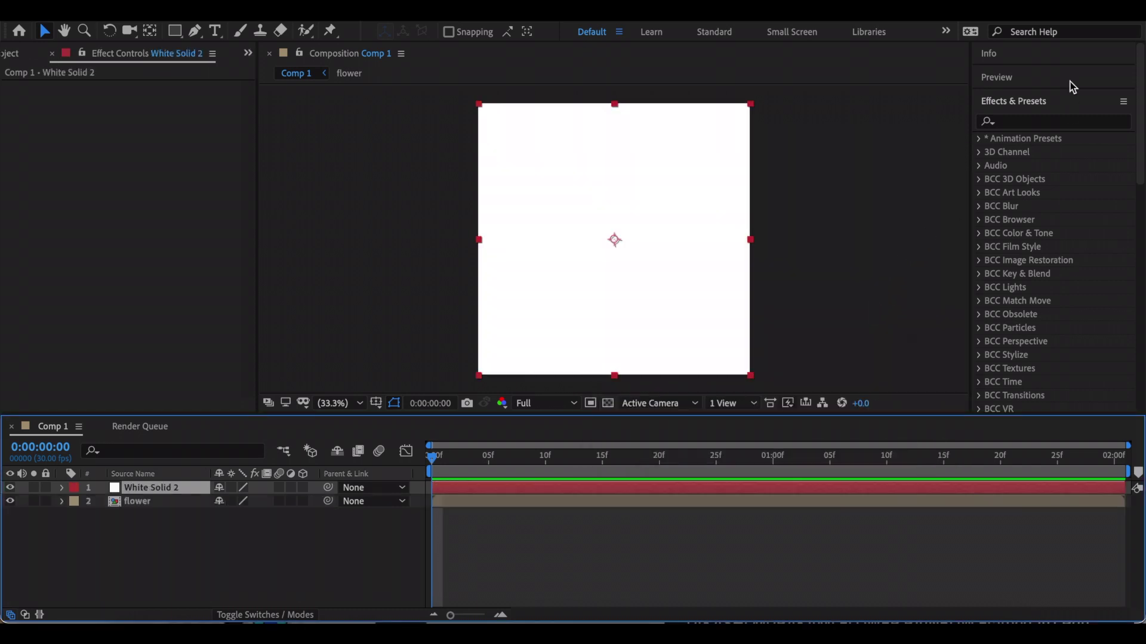
{"action": "left_click", "coordinate": [1081, 123]}
{"action": "type", "text": "elem"}
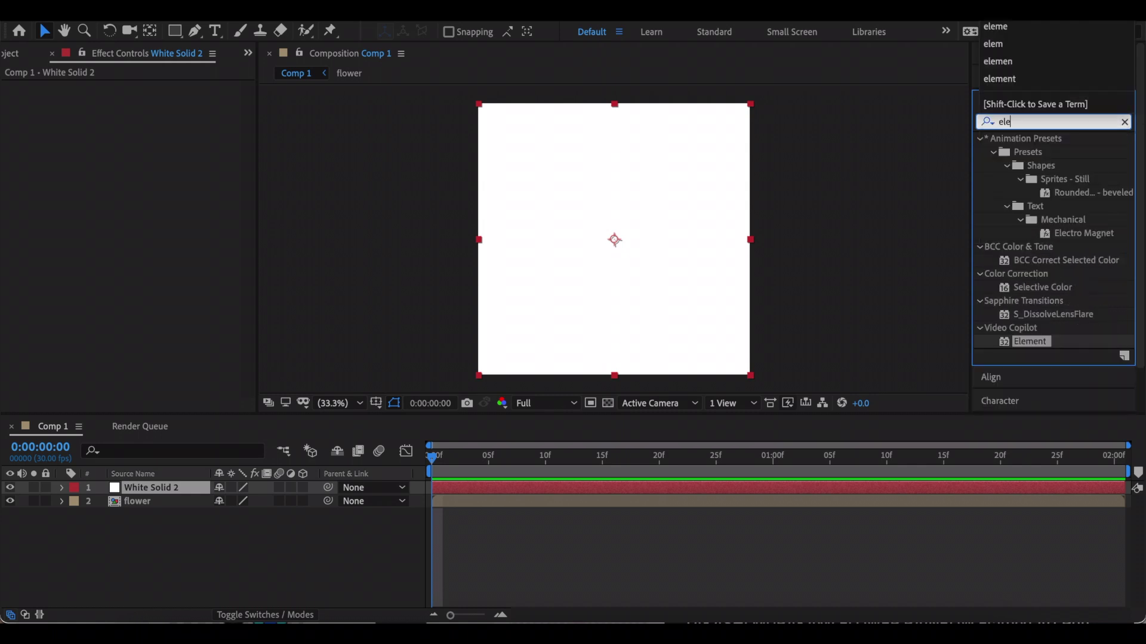
{"action": "left_click", "coordinate": [1050, 155]}
{"action": "left_click_drag", "start_coordinate": [1050, 156], "coordinate": [977, 486]}
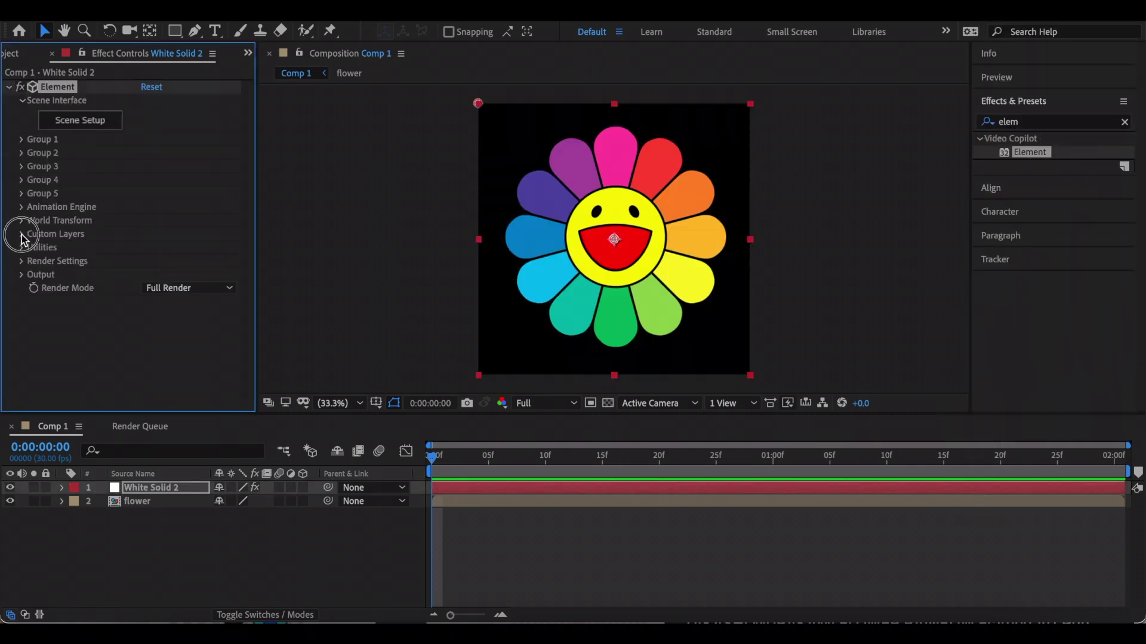
Step: Set Element's Custom Layers Path Layer 1 and Texture Layer 1 to the flower layer
{"action": "left_click", "coordinate": [22, 234]}
{"action": "left_click", "coordinate": [36, 248]}
{"action": "scroll", "coordinate": [37, 251], "scroll_direction": "down", "scroll_amount": 2}
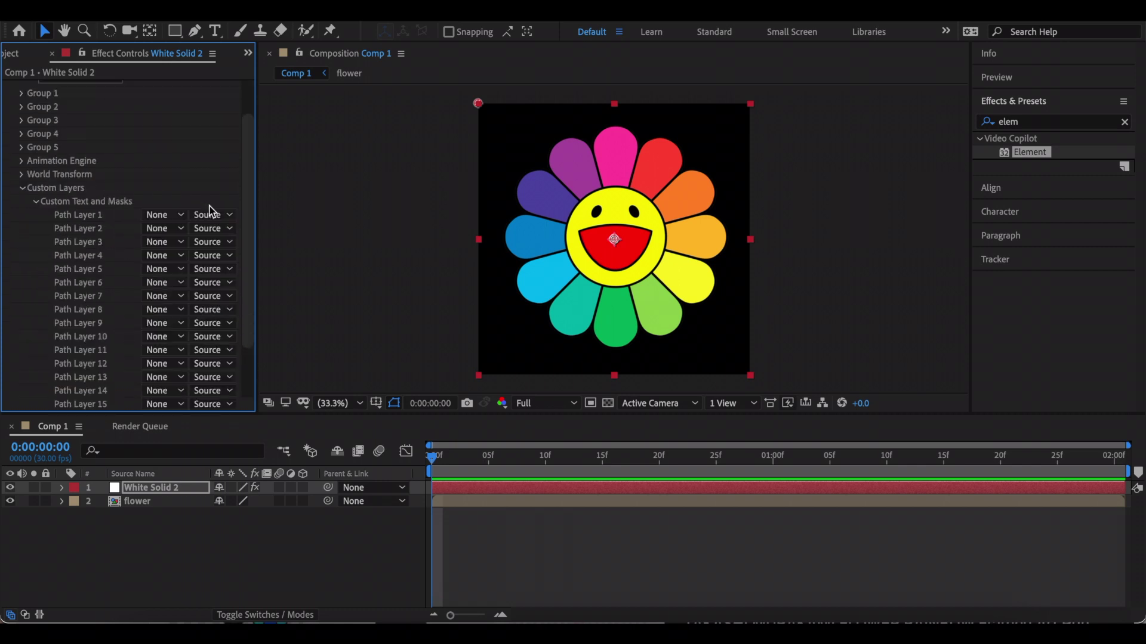
{"action": "left_click", "coordinate": [172, 215]}
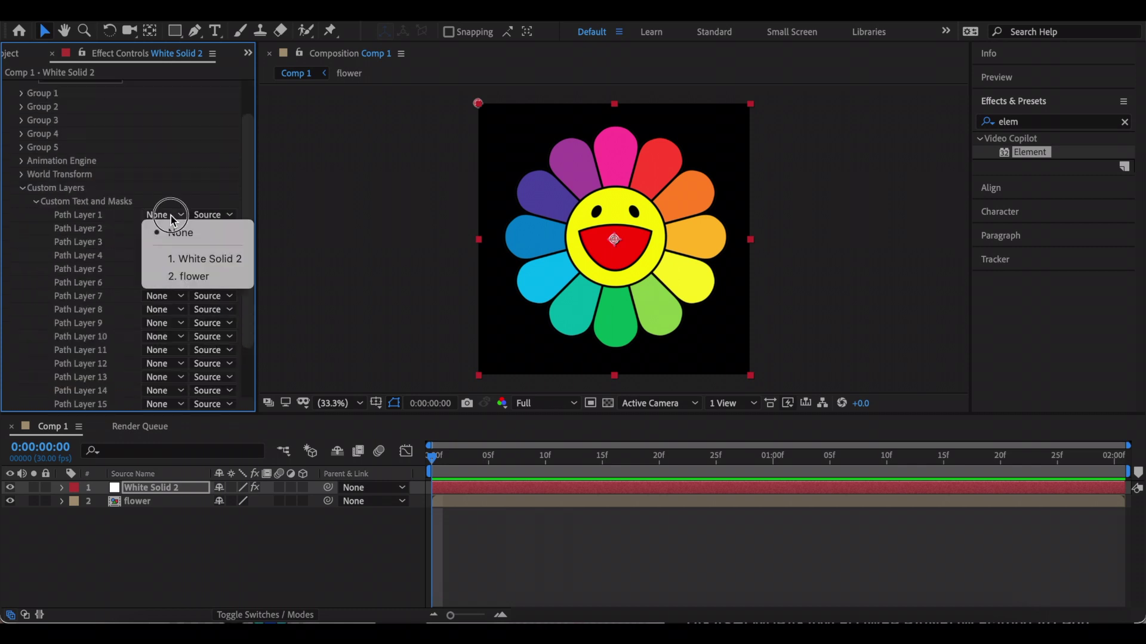
{"action": "left_click", "coordinate": [197, 276]}
{"action": "left_click", "coordinate": [36, 202]}
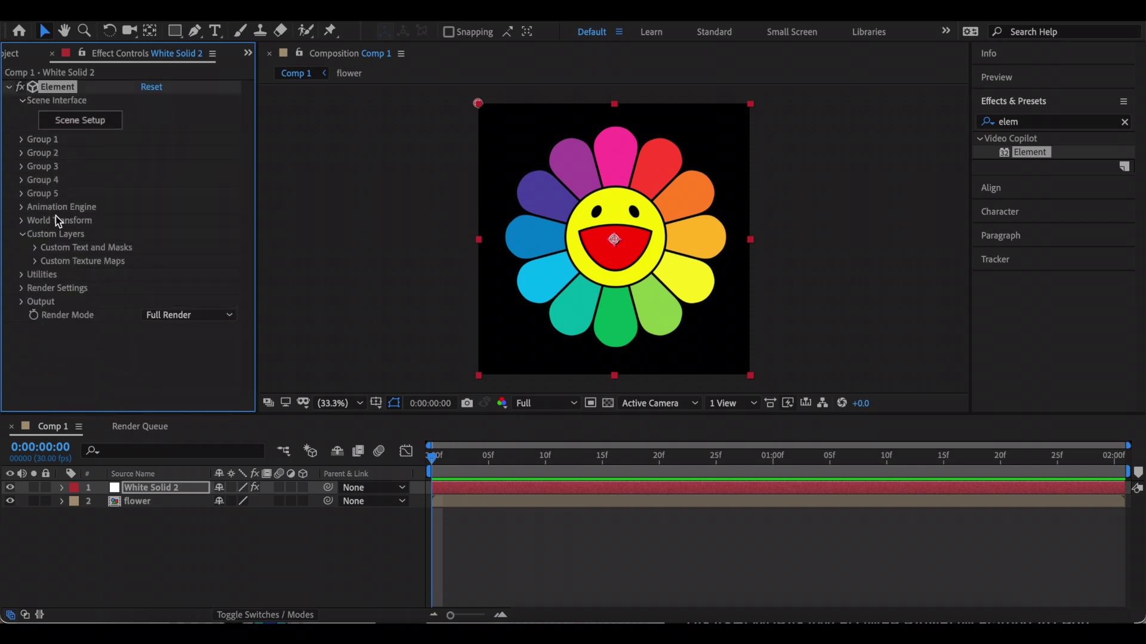
{"action": "left_click", "coordinate": [36, 263]}
{"action": "scroll", "coordinate": [99, 226], "scroll_direction": "down", "scroll_amount": 6}
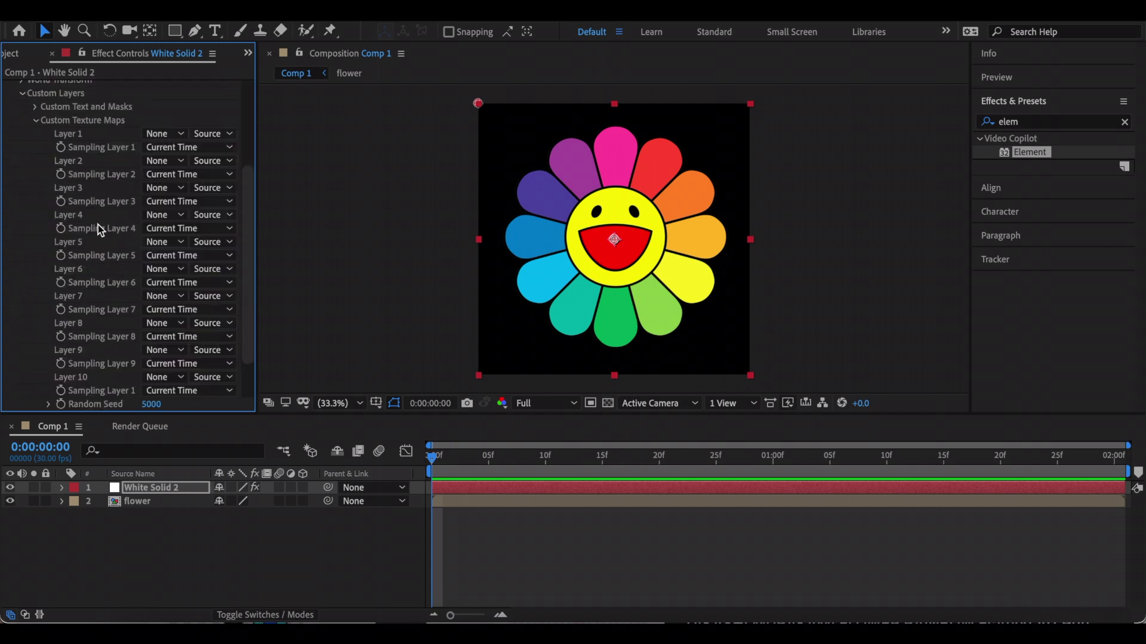
{"action": "left_click", "coordinate": [163, 134]}
{"action": "left_click", "coordinate": [179, 194]}
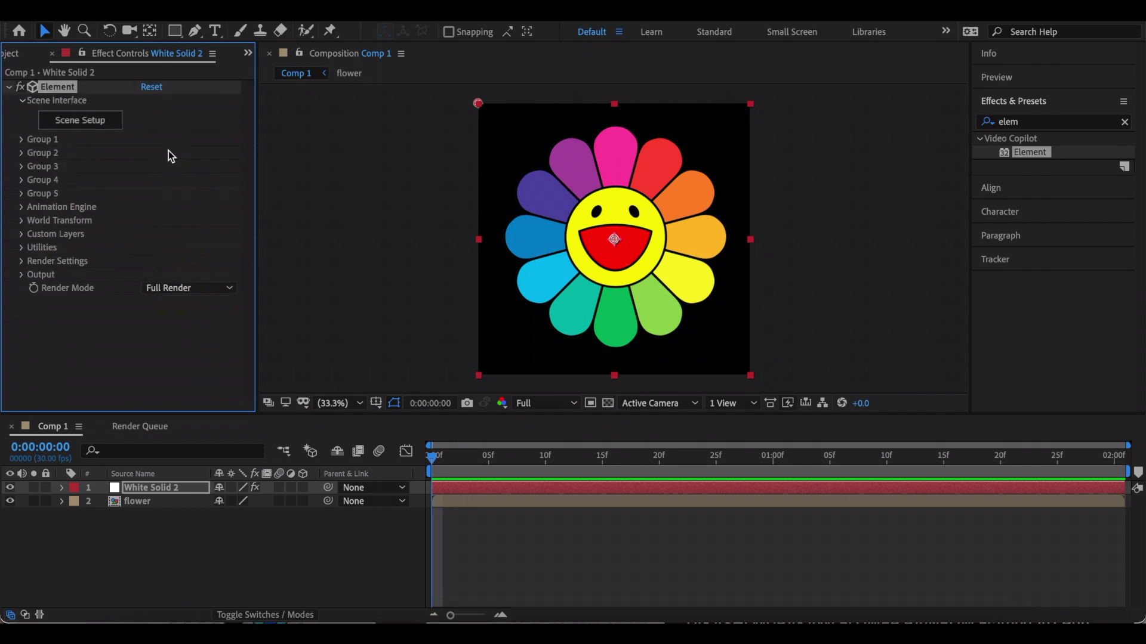
Step: Extrude the flower paths in Element's scene setup and use the flower layer as Bevel 1's diffuse texture
{"action": "left_click", "coordinate": [91, 124]}
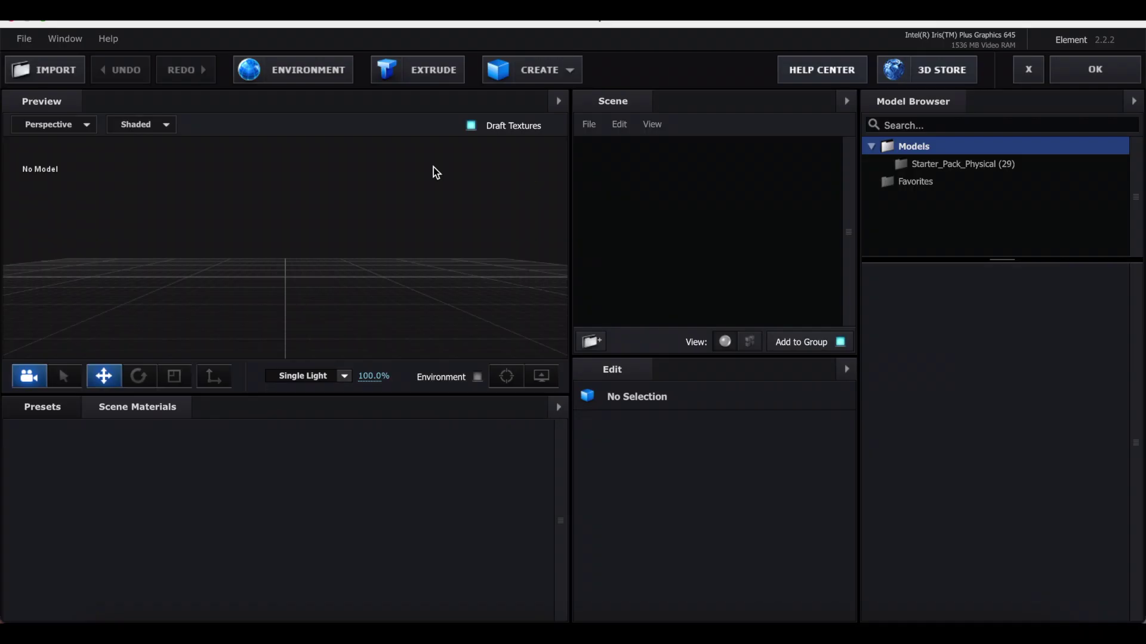
{"action": "left_click", "coordinate": [431, 75]}
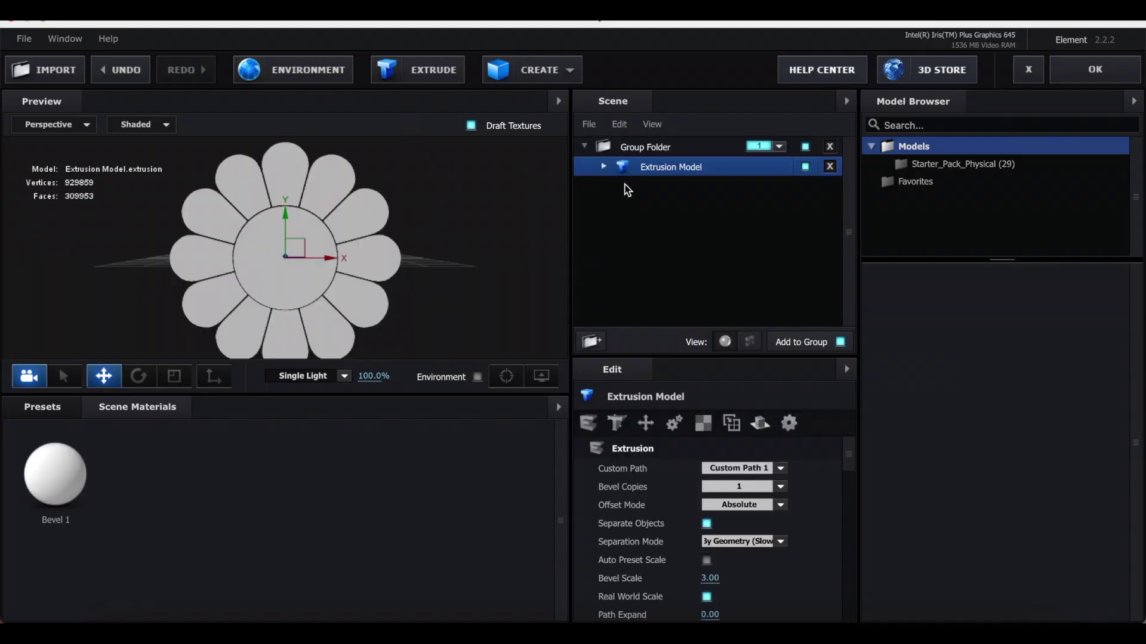
{"action": "left_click", "coordinate": [604, 167]}
{"action": "left_click", "coordinate": [657, 193]}
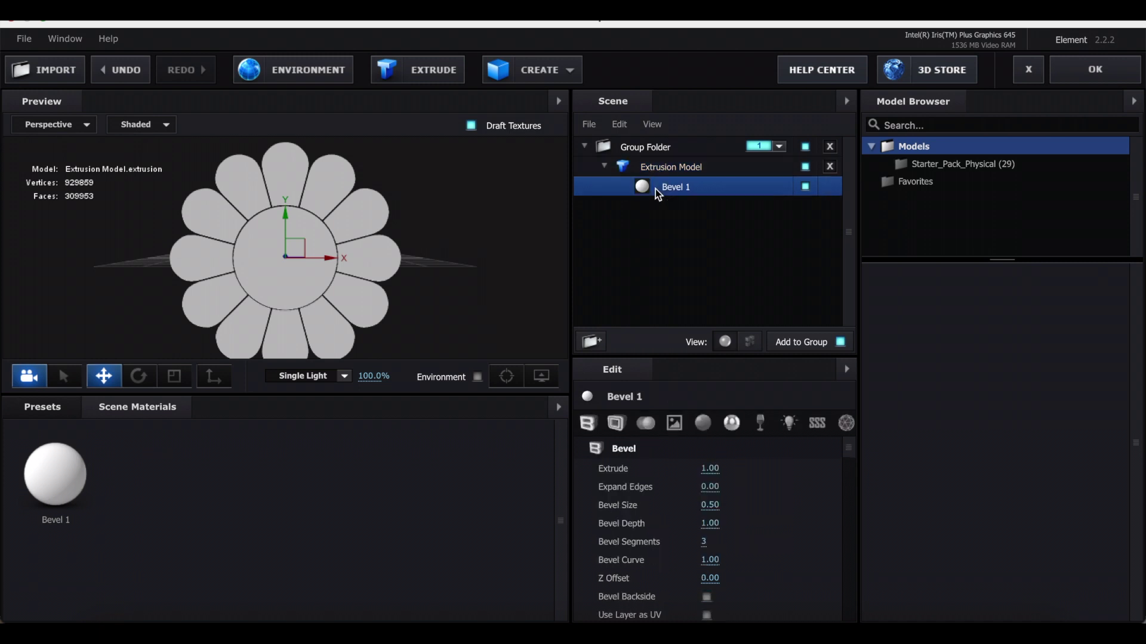
{"action": "left_click", "coordinate": [675, 424]}
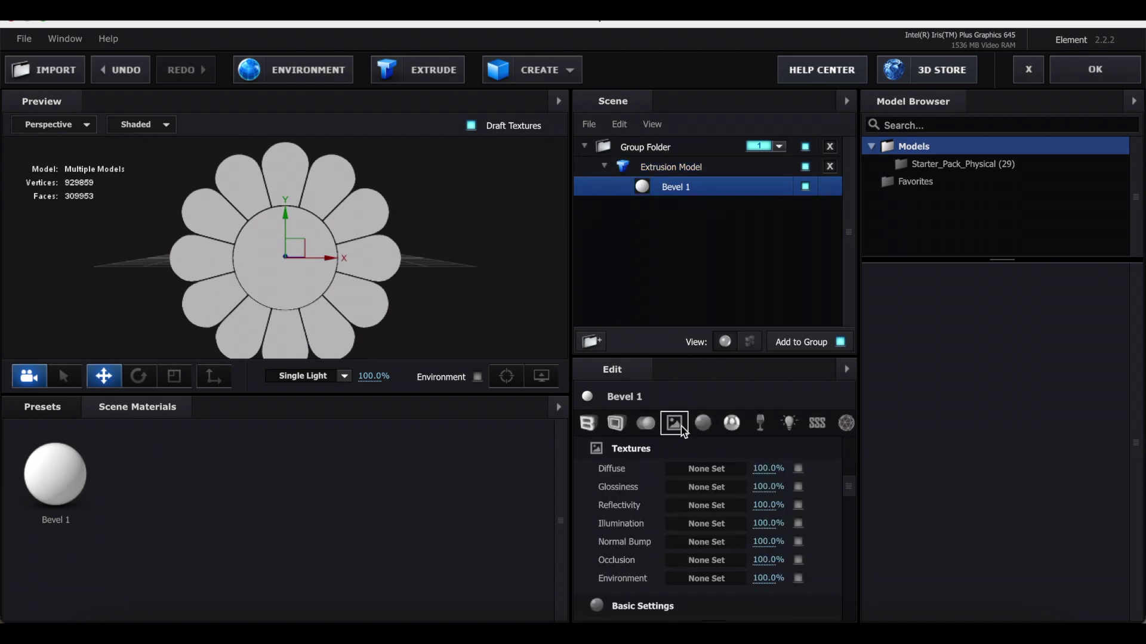
{"action": "left_click", "coordinate": [705, 469]}
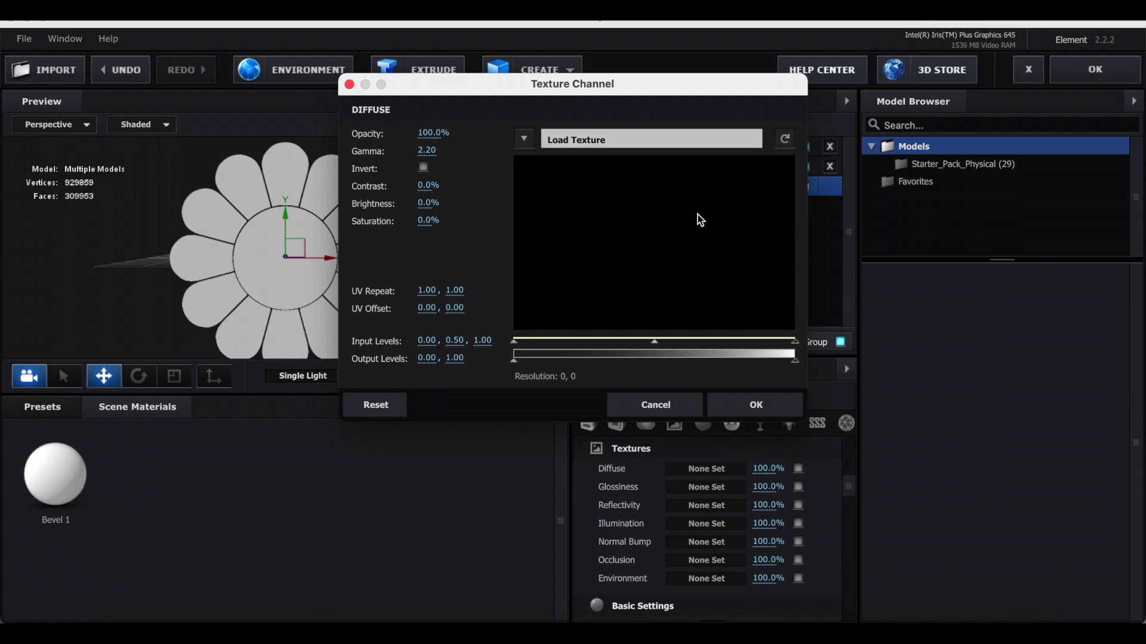
{"action": "left_click", "coordinate": [524, 140]}
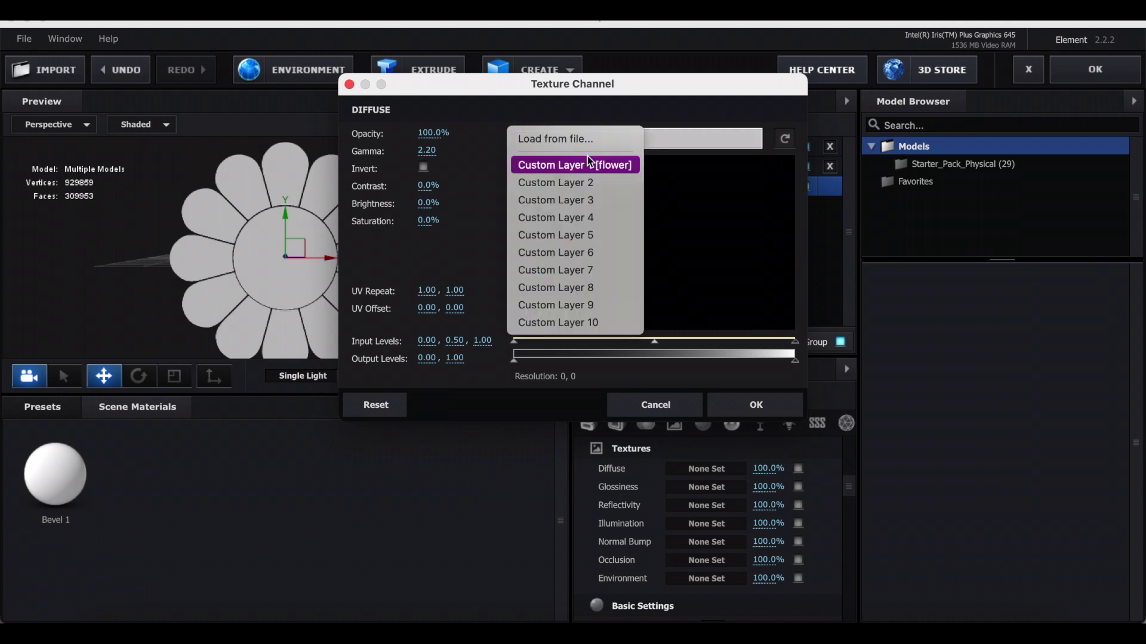
{"action": "left_click", "coordinate": [598, 168]}
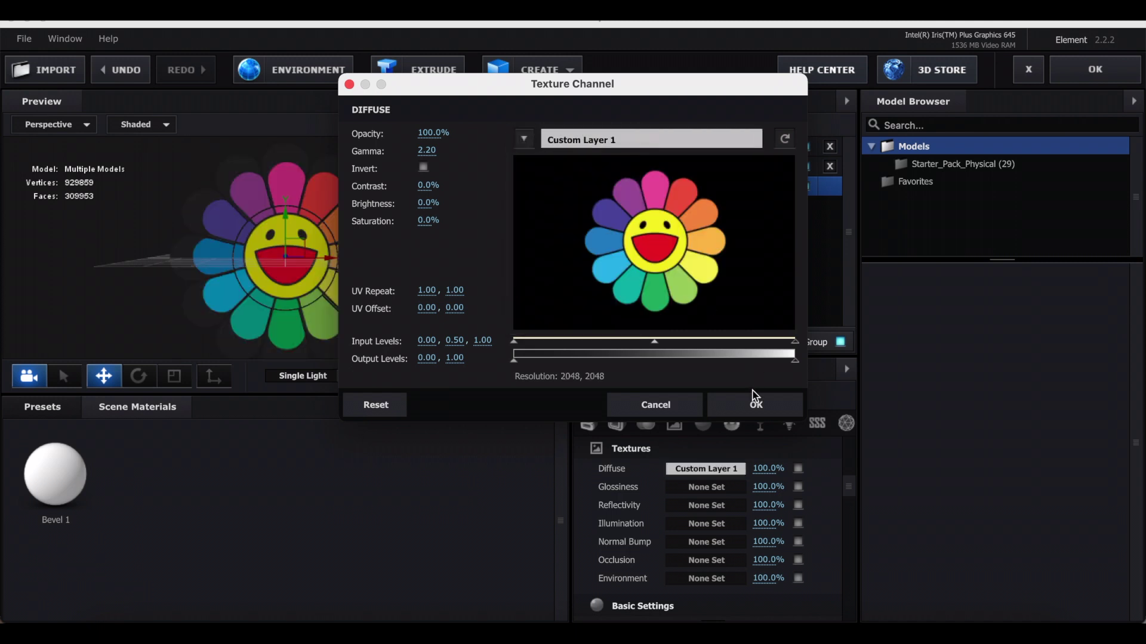
{"action": "left_click", "coordinate": [754, 401]}
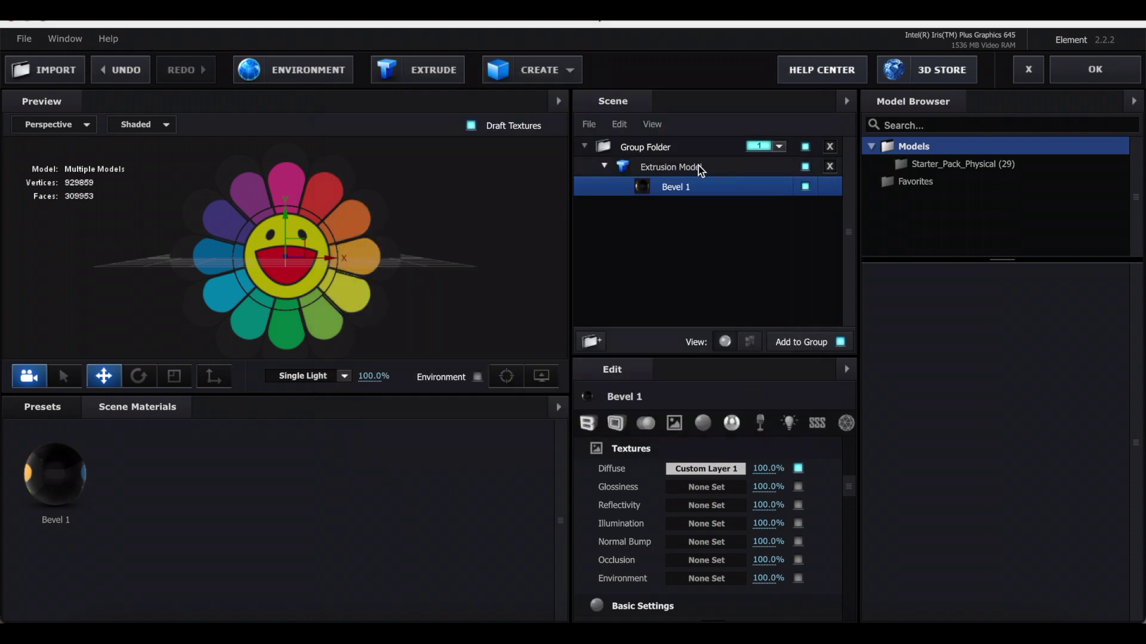
Step: Switch the extrusion model's texture mapping to UV
{"action": "left_click", "coordinate": [701, 169]}
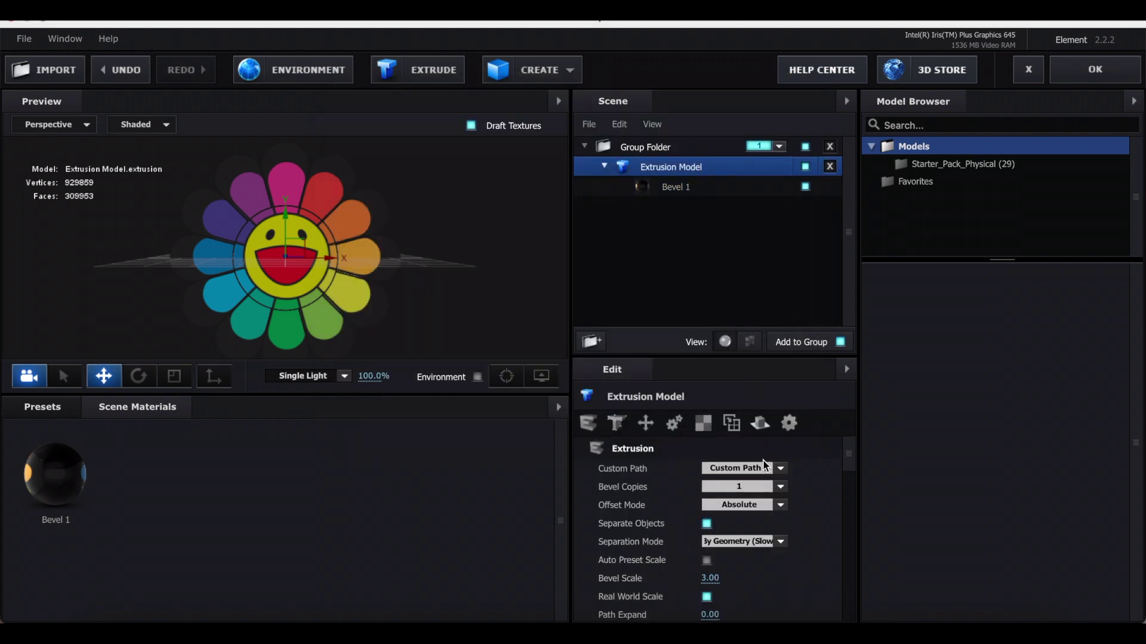
{"action": "left_click", "coordinate": [704, 425]}
{"action": "left_click", "coordinate": [750, 470]}
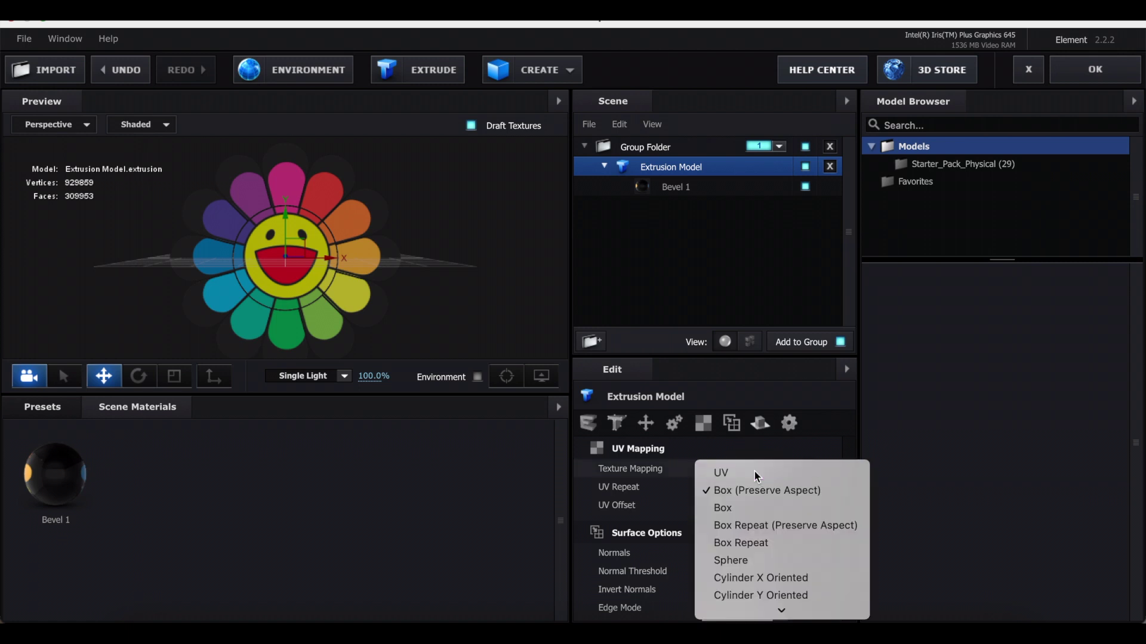
{"action": "left_click", "coordinate": [755, 475]}
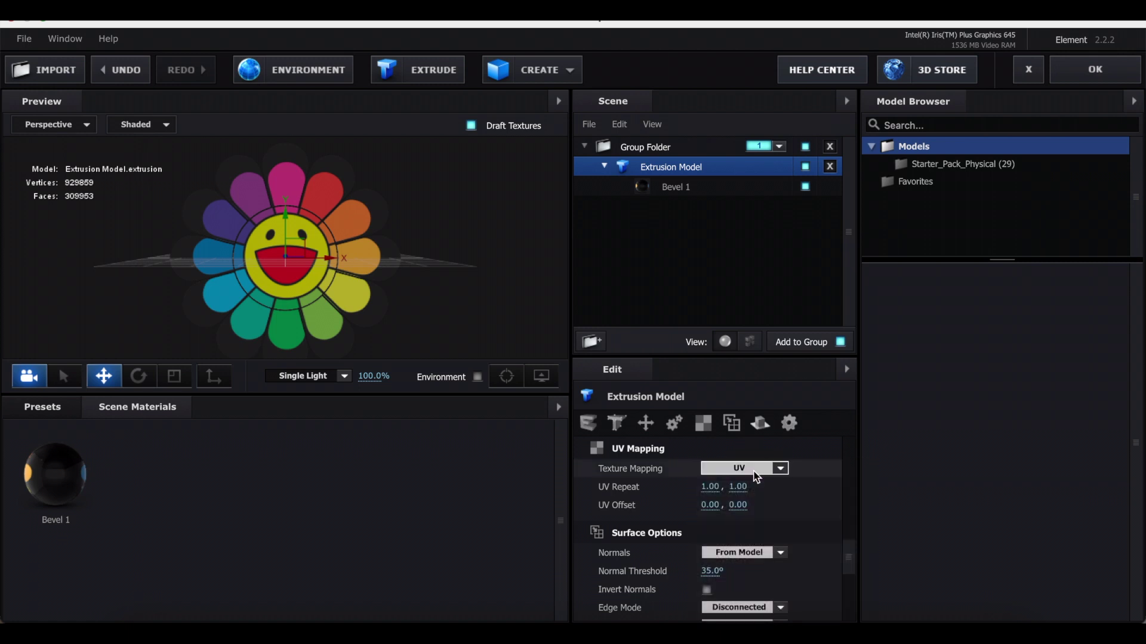
Step: Set Bevel 1's Extrude depth to 5
{"action": "left_click", "coordinate": [691, 191]}
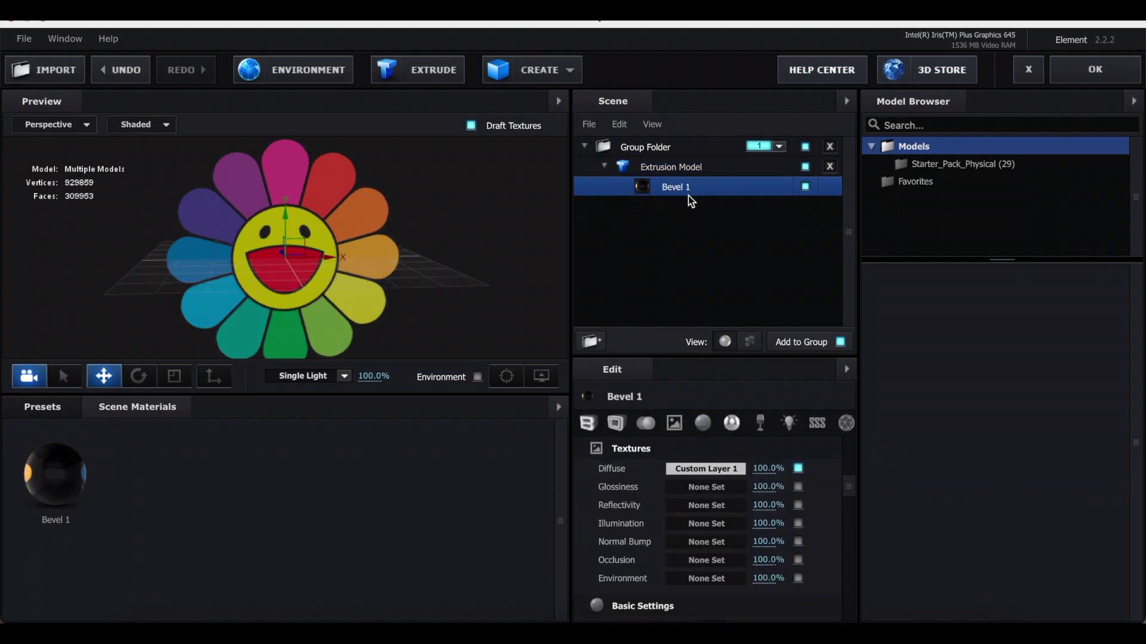
{"action": "left_click", "coordinate": [594, 427]}
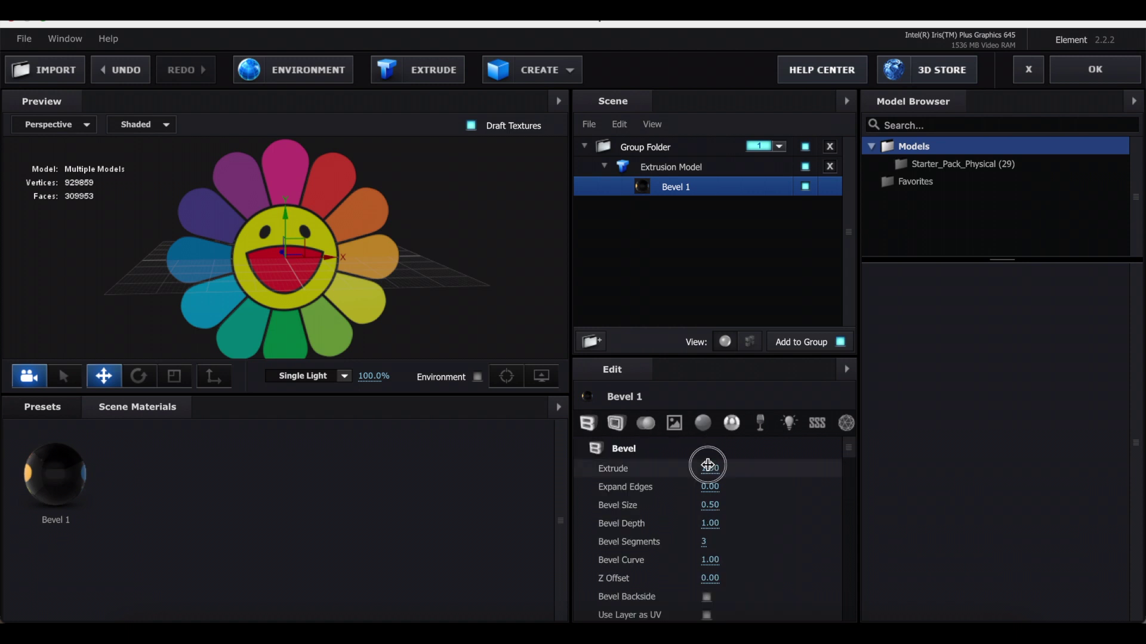
{"action": "left_click_drag", "start_coordinate": [708, 465], "coordinate": [783, 463]}
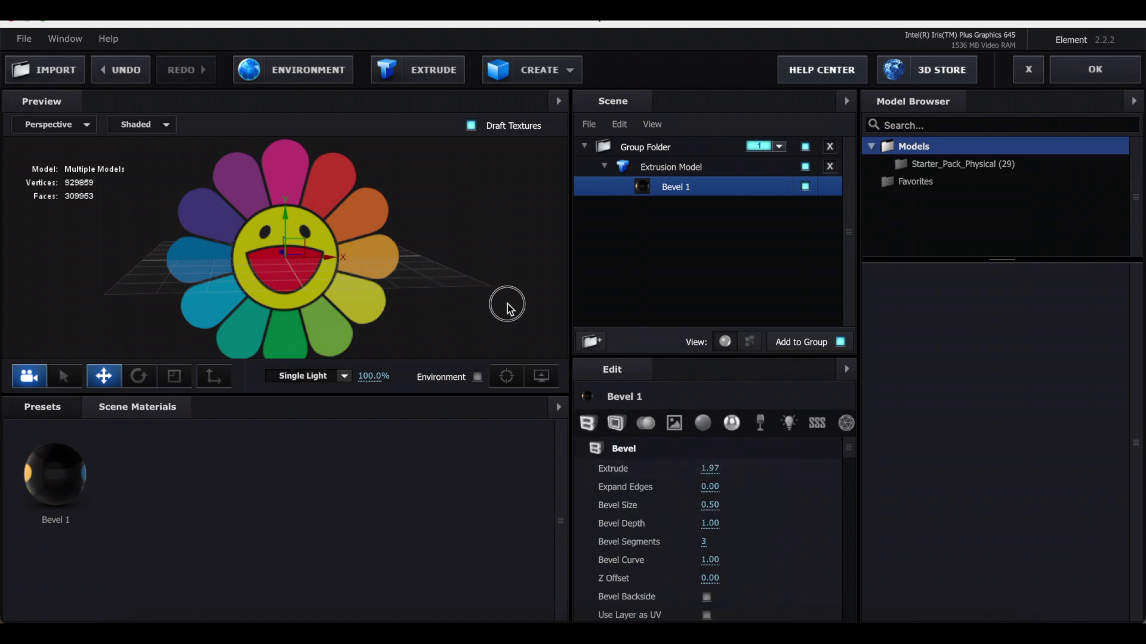
{"action": "left_click_drag", "start_coordinate": [507, 307], "coordinate": [410, 280]}
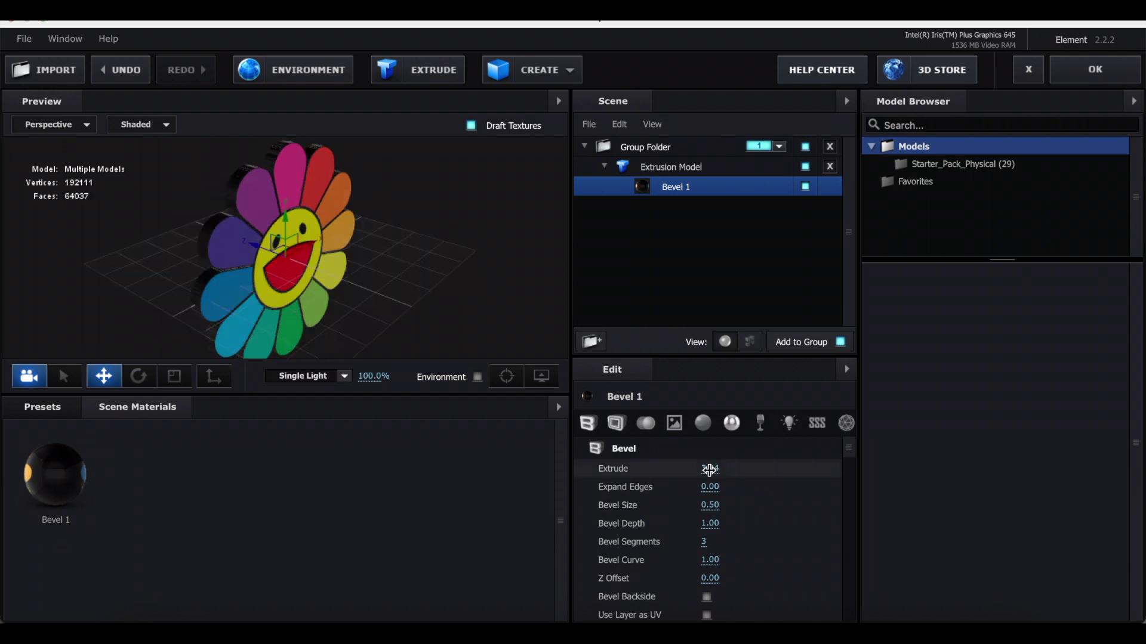
{"action": "left_click", "coordinate": [709, 470]}
{"action": "type", "text": "5"}
{"action": "key", "text": "Return"}
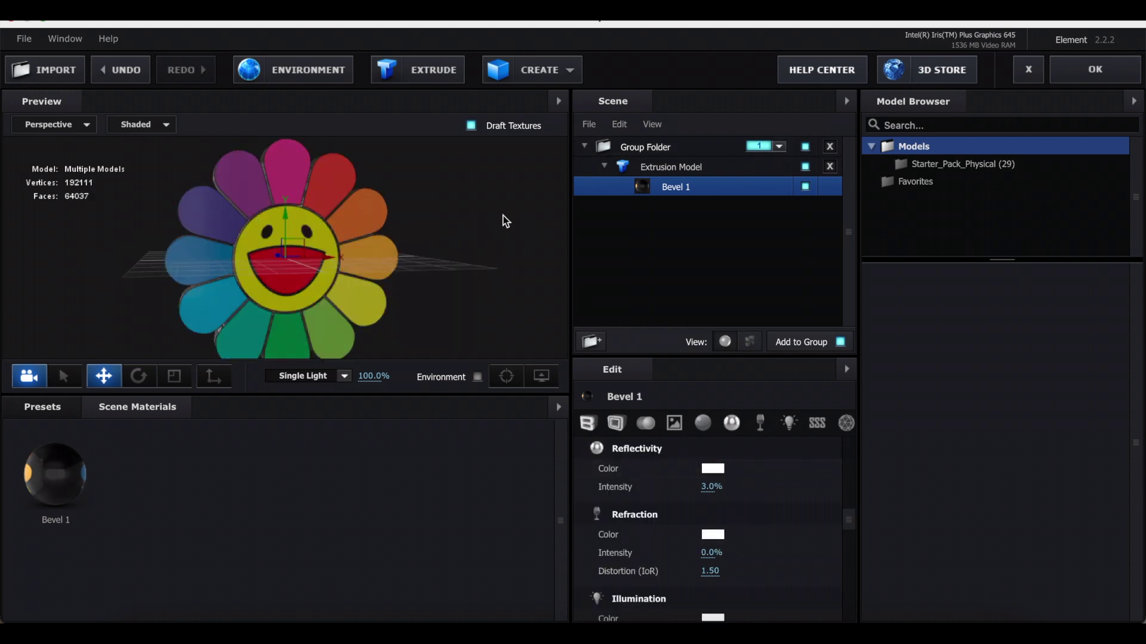
Step: Apply the Element scene, hide the flower layer, and enable motion blur on White Solid 2
{"action": "left_click", "coordinate": [1095, 69]}
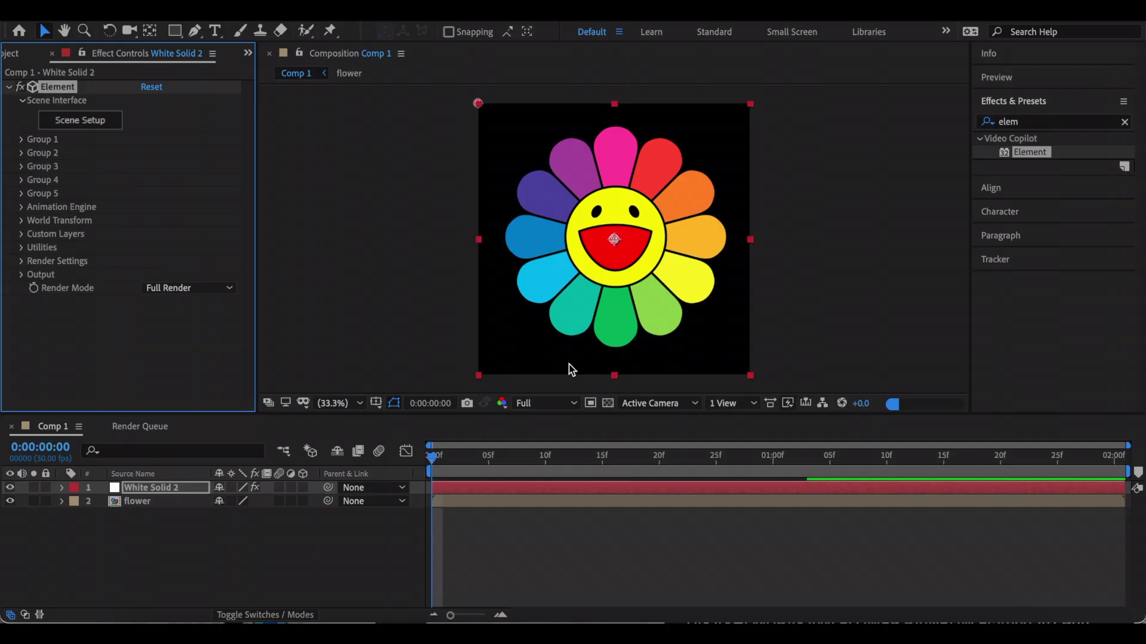
{"action": "left_click", "coordinate": [10, 502]}
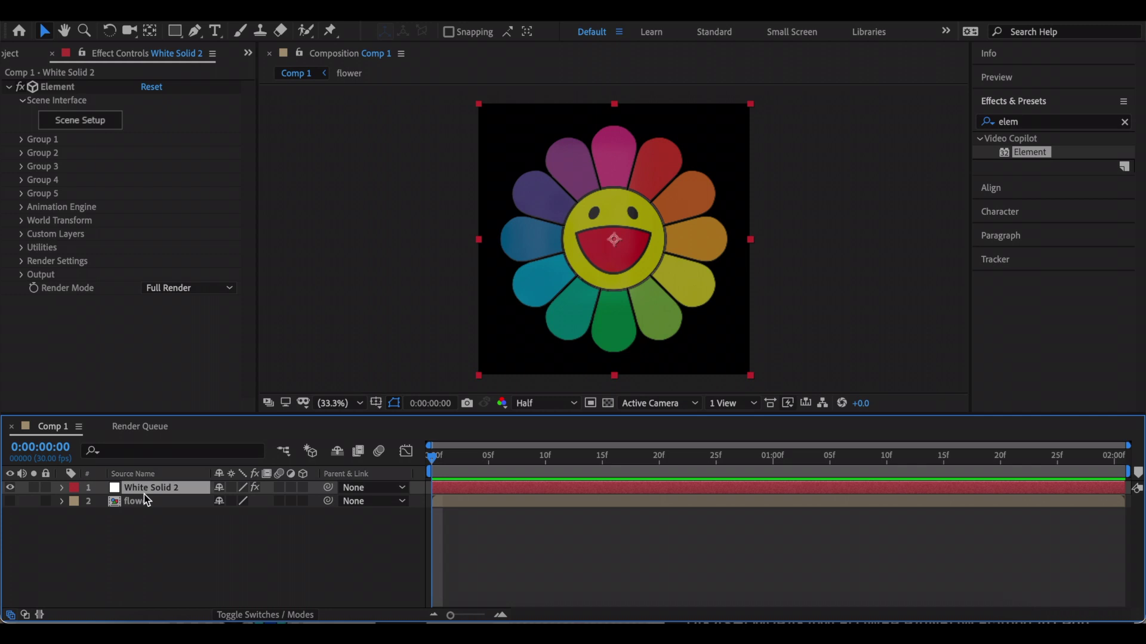
{"action": "left_click", "coordinate": [278, 487]}
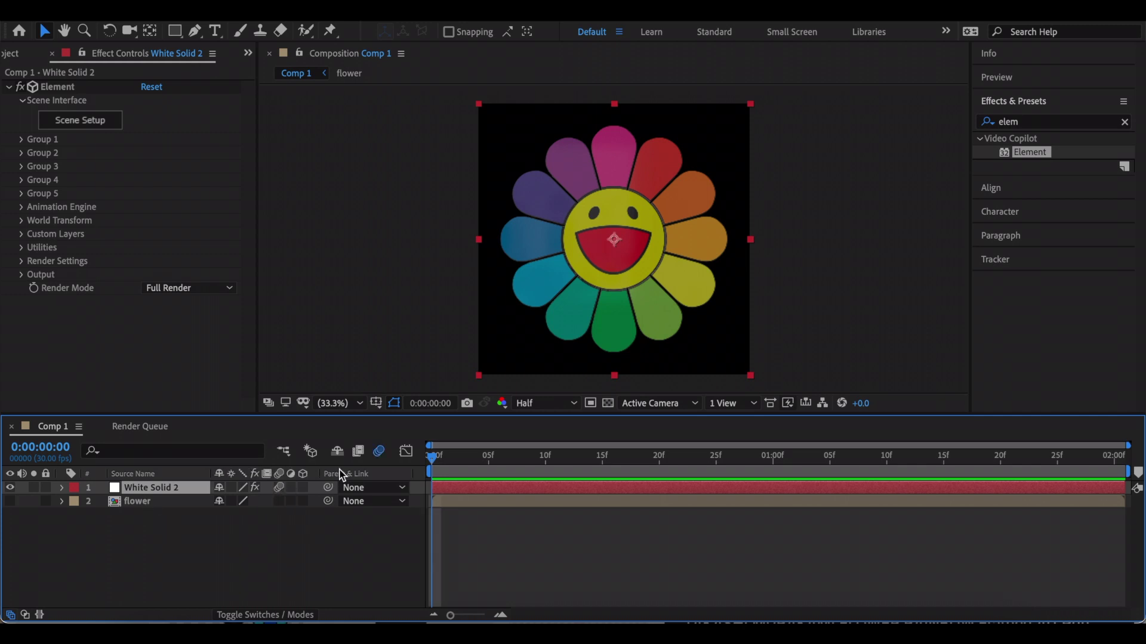
Step: Trim White Solid 2 so it ends at one second
{"action": "left_click", "coordinate": [772, 456]}
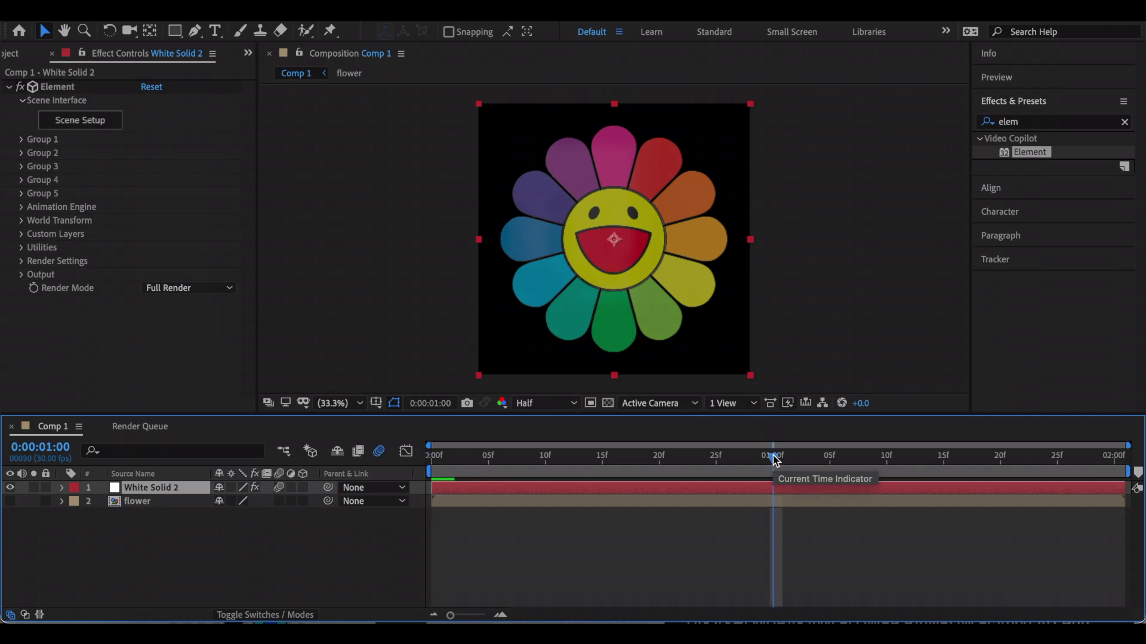
{"action": "key", "text": "alt+bracketleft"}
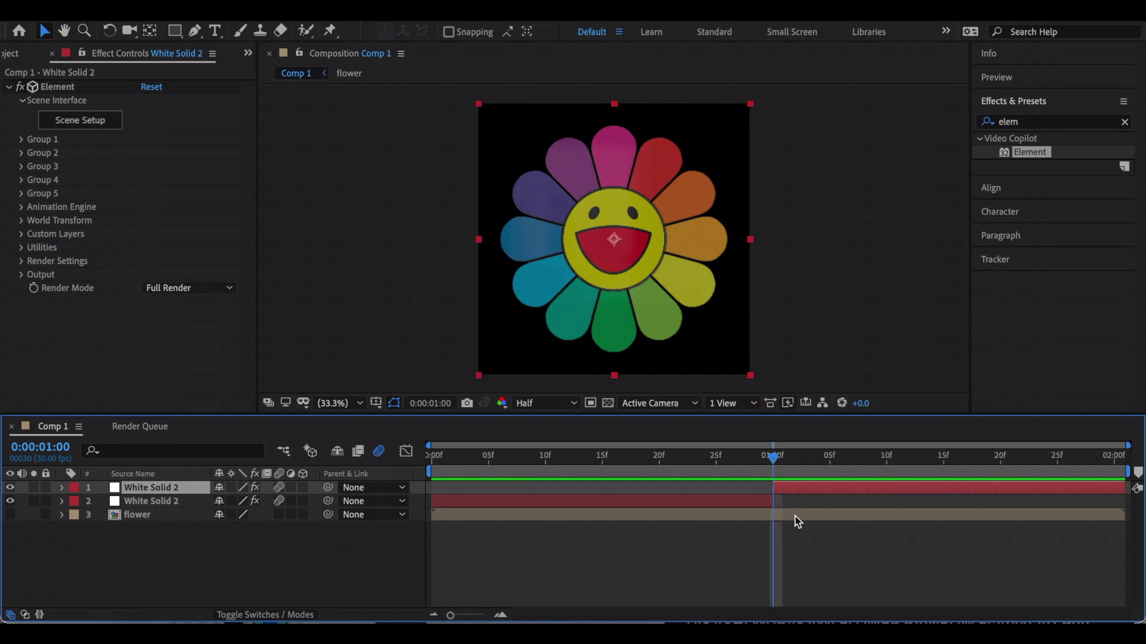
{"action": "key", "text": "ctrl+z"}
{"action": "key", "text": "alt+bracketright"}
{"action": "left_click_drag", "start_coordinate": [773, 458], "coordinate": [427, 487]}
Step: Create a World Transform null from Element's World Transform settings
{"action": "left_click", "coordinate": [426, 487]}
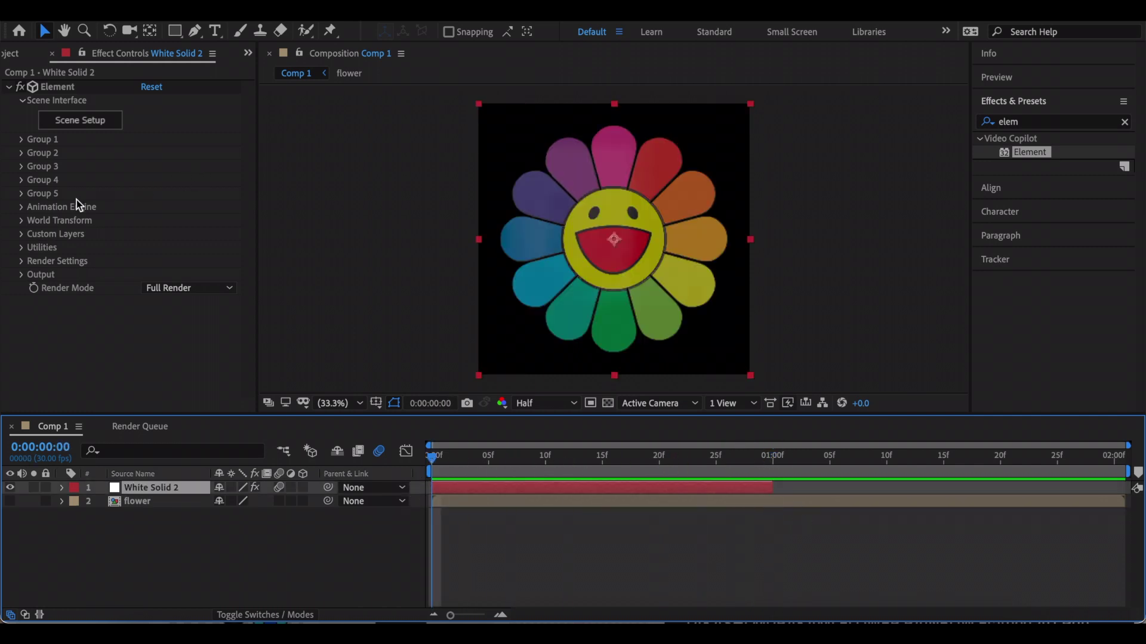
{"action": "left_click", "coordinate": [21, 221]}
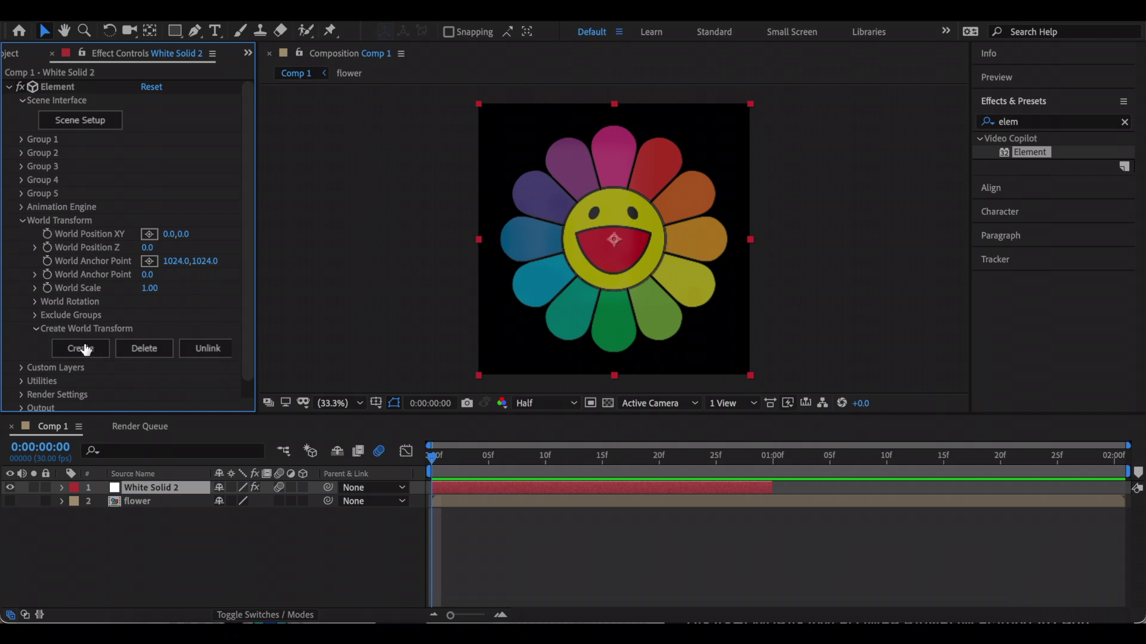
{"action": "left_click", "coordinate": [84, 349]}
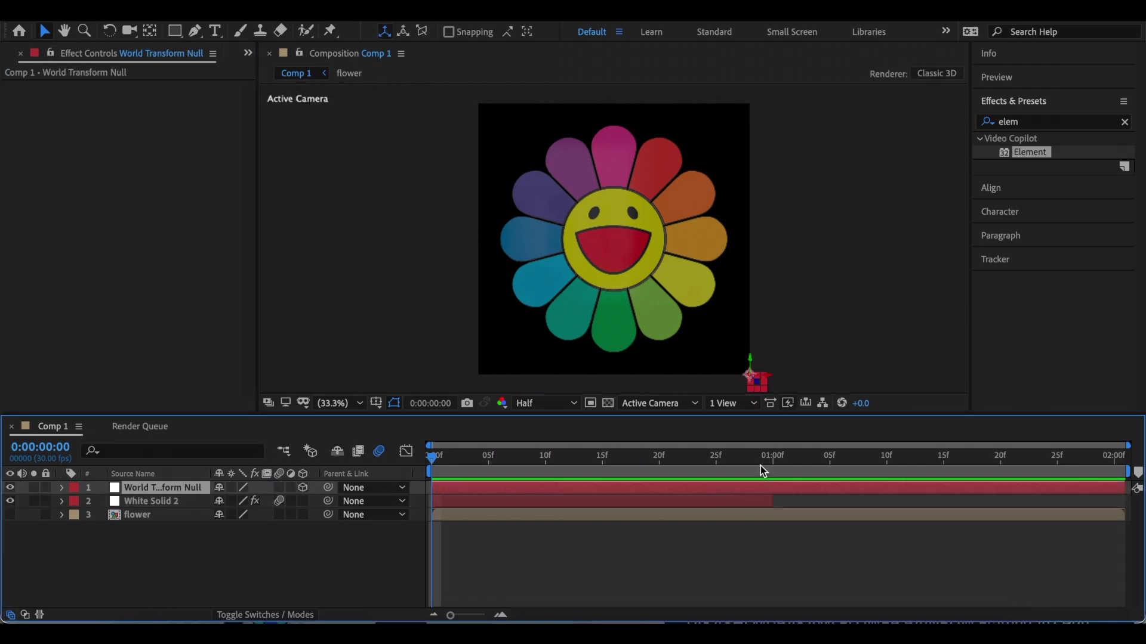
{"action": "left_click", "coordinate": [776, 460]}
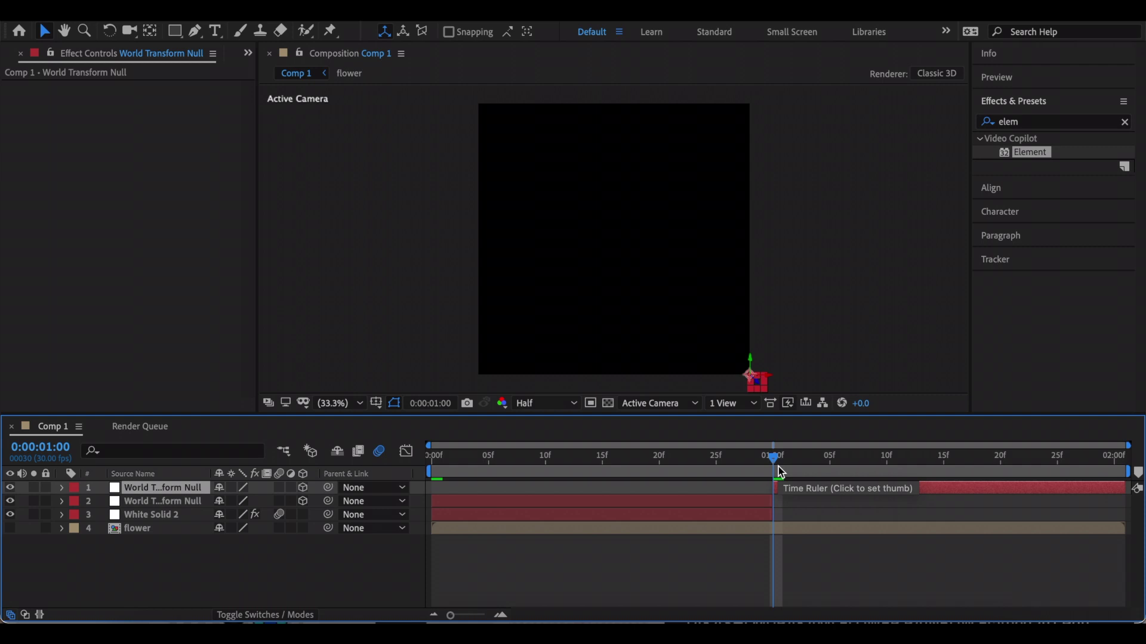
{"action": "key", "text": "Home"}
{"action": "left_click", "coordinate": [393, 346]}
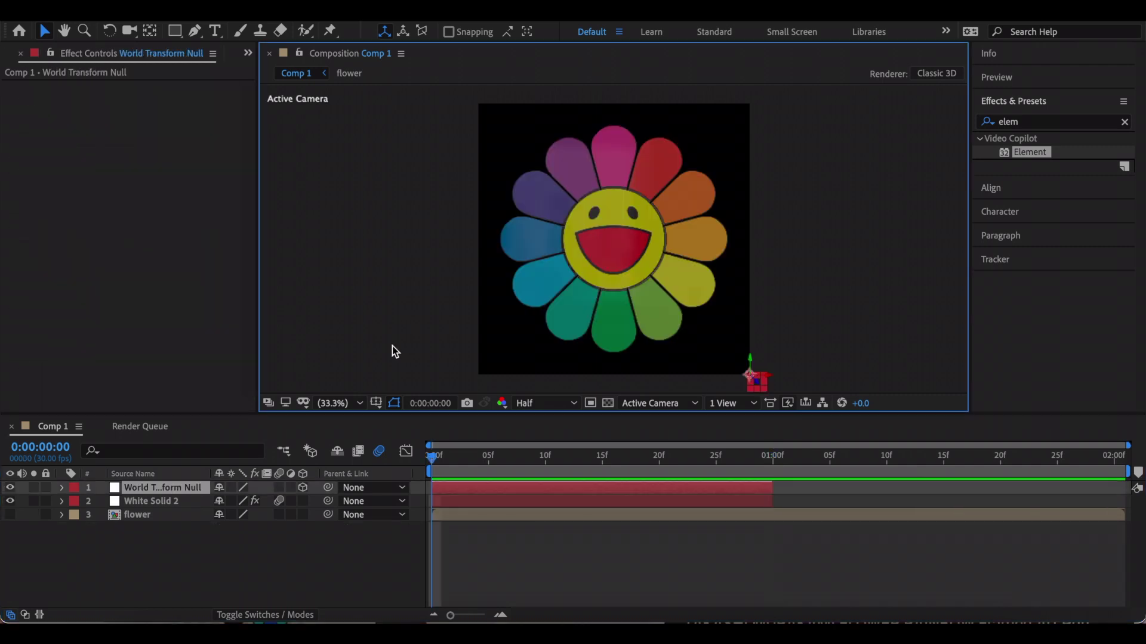
Step: Keyframe the null's Scale 212%→80% and Y Rotation −127°→0° over frames 0–29, adjusting easing
{"action": "key", "text": "r"}
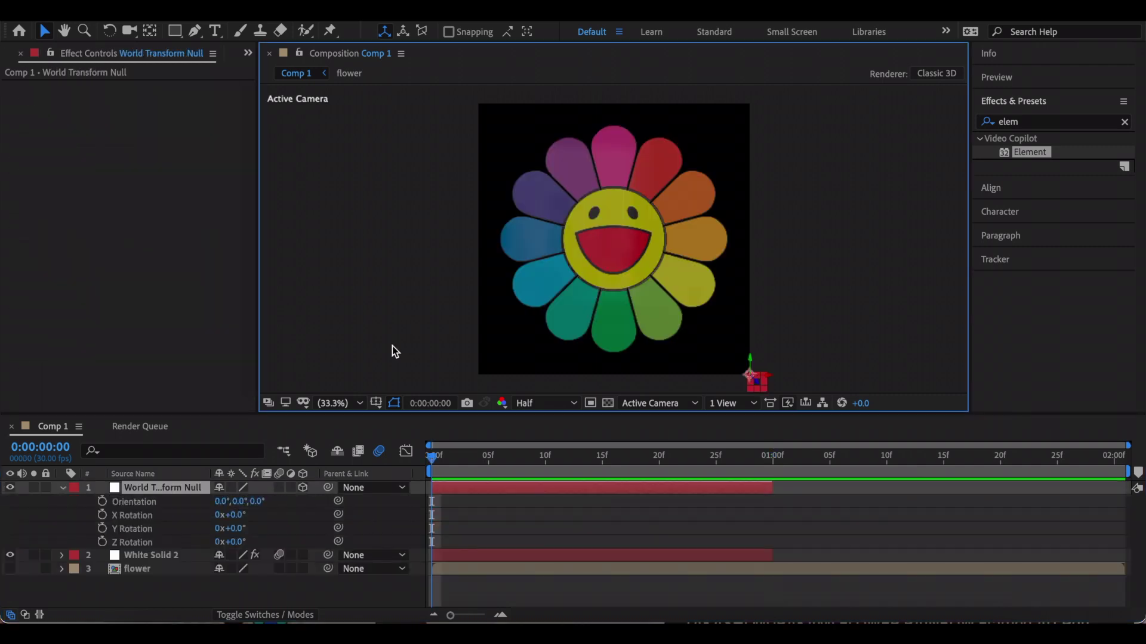
{"action": "key", "text": "s"}
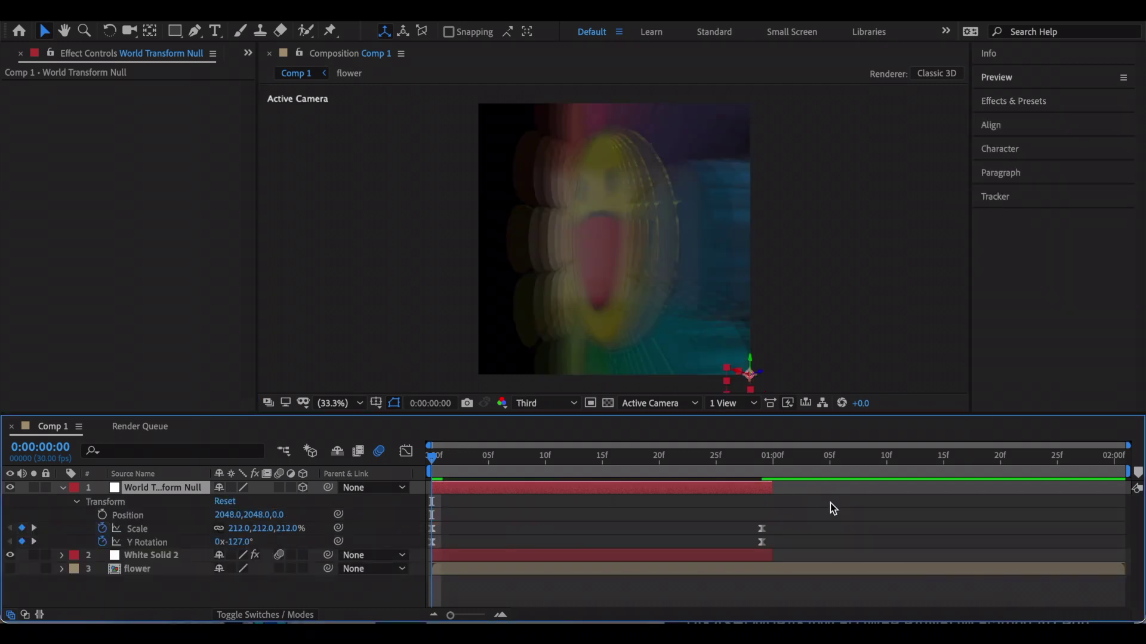
{"action": "key", "text": "k"}
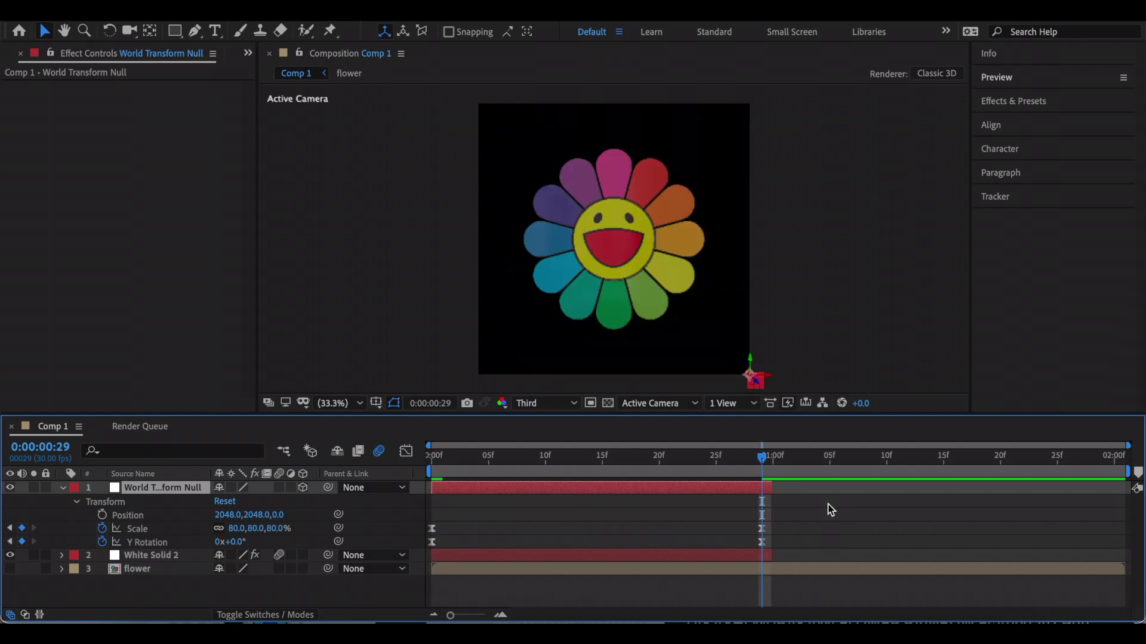
{"action": "left_click", "coordinate": [432, 530]}
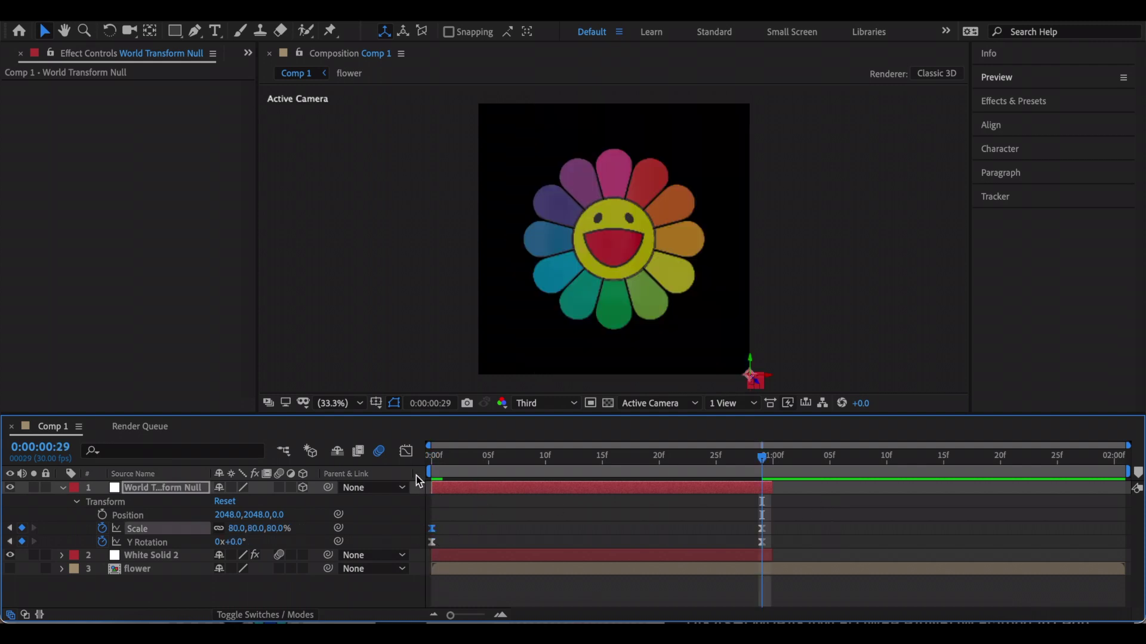
{"action": "left_click", "coordinate": [407, 452]}
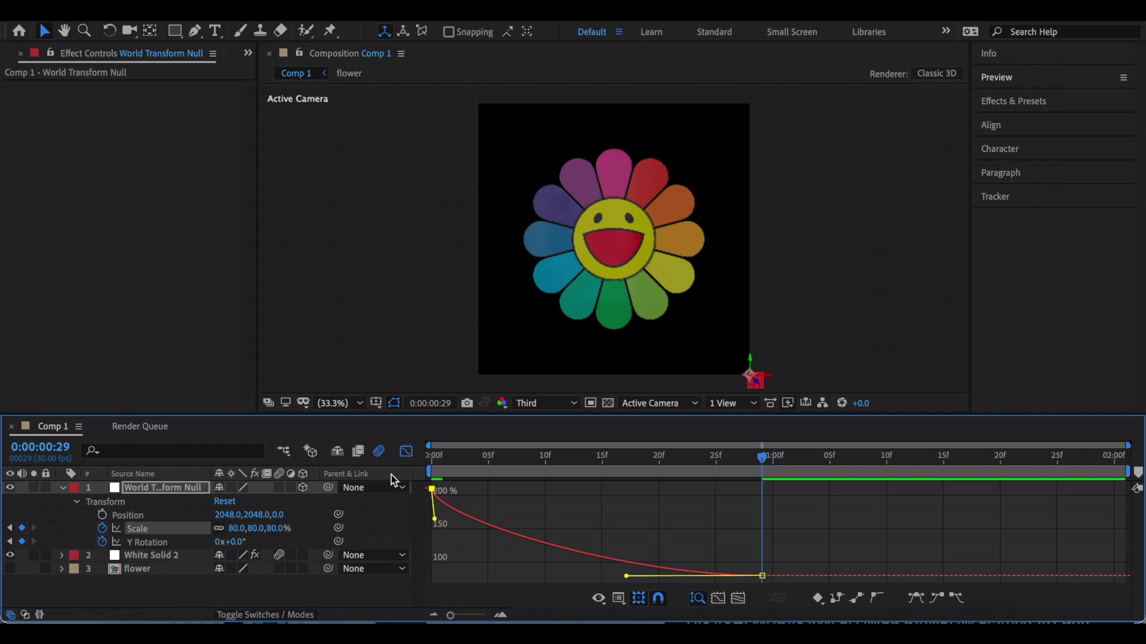
{"action": "left_click", "coordinate": [406, 453]}
{"action": "key", "text": "Home"}
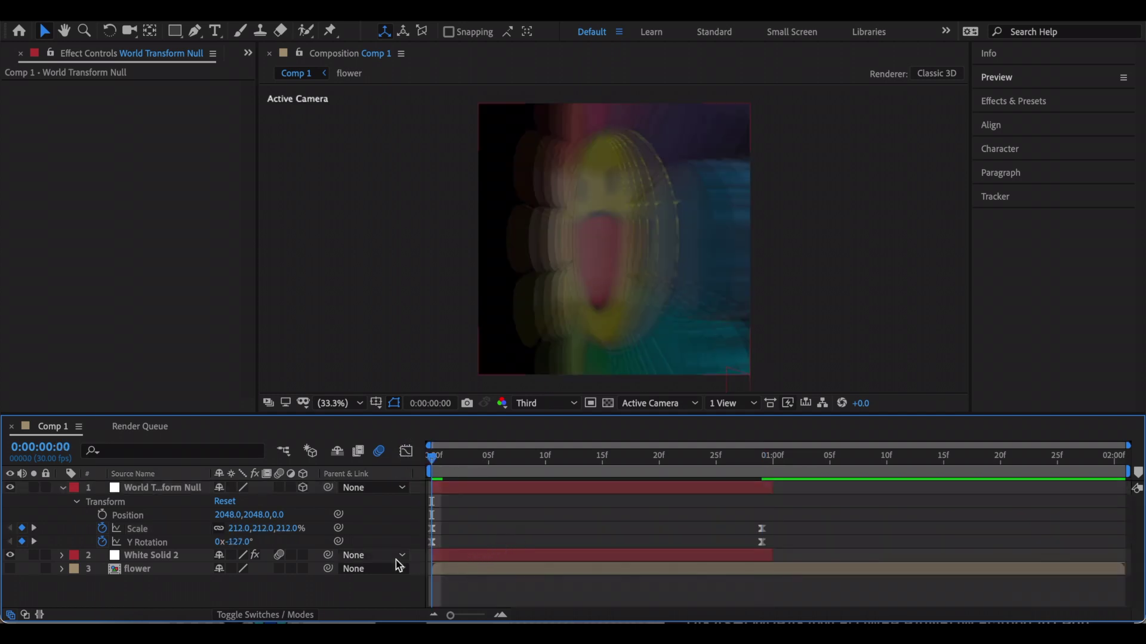
{"action": "left_click", "coordinate": [434, 544]}
{"action": "left_click", "coordinate": [763, 459]}
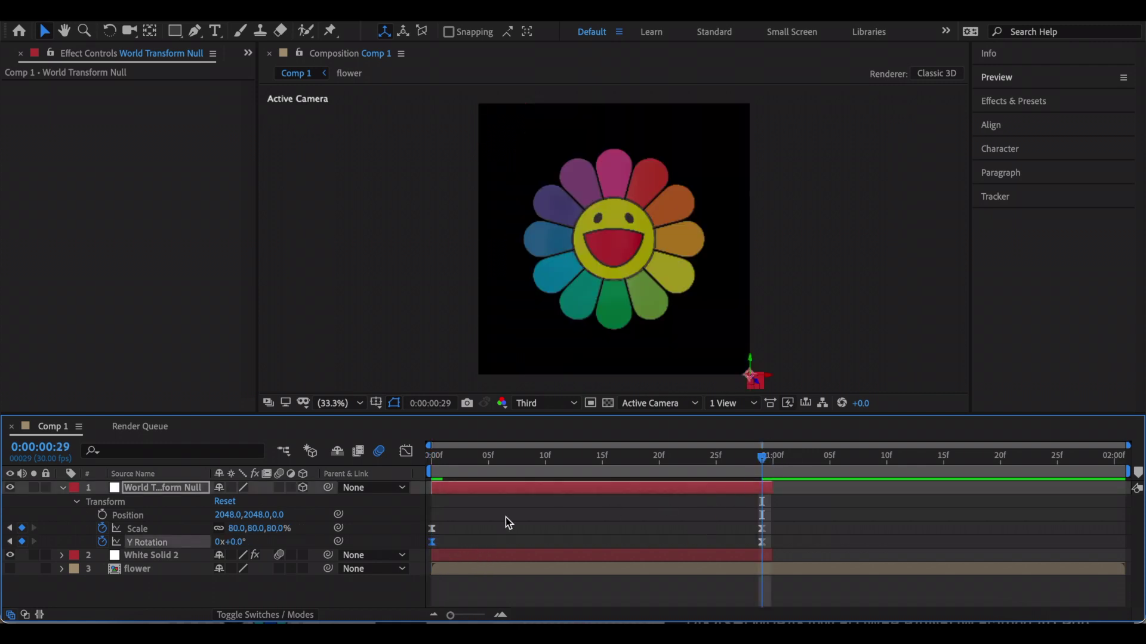
{"action": "left_click", "coordinate": [406, 451]}
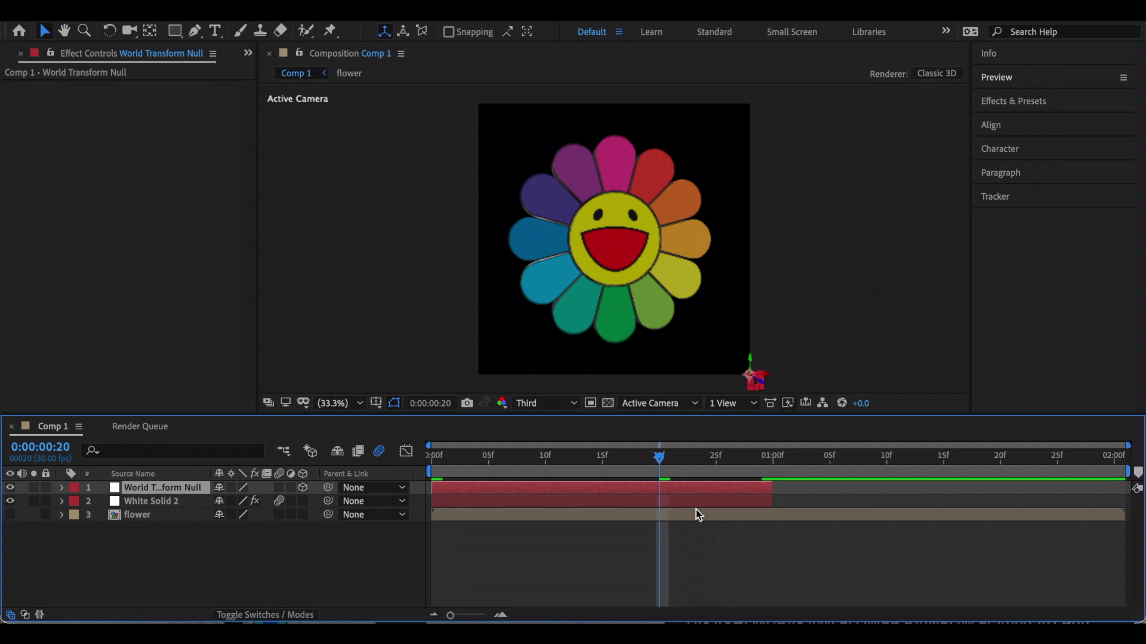
Step: Separate the World Transform Null's Position into X, Y and Z dimensions
{"action": "key", "text": "p"}
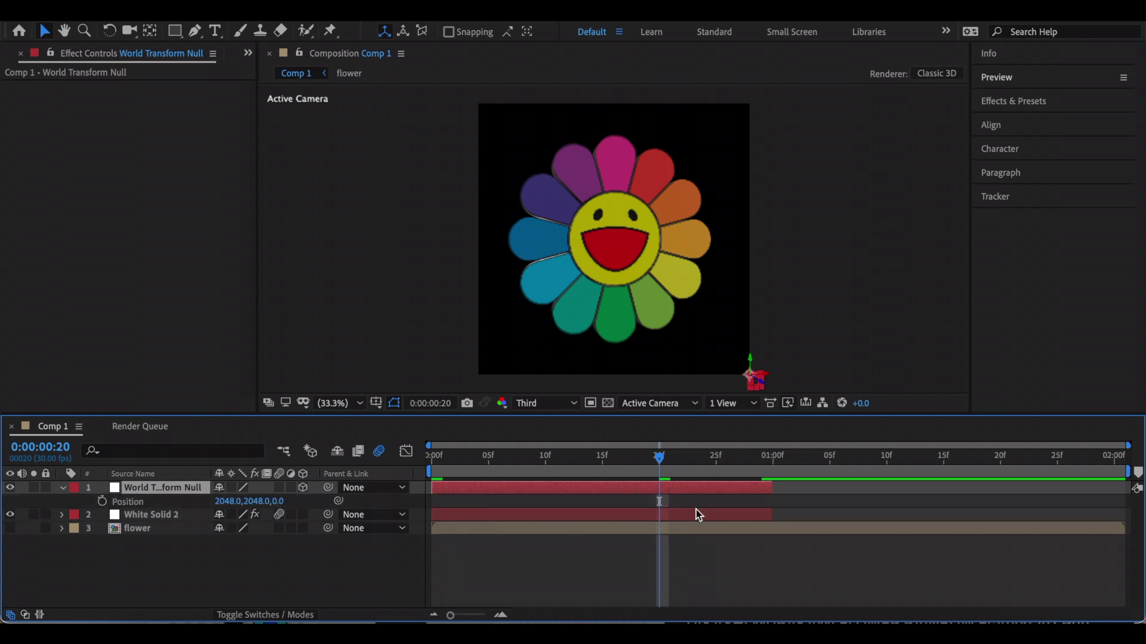
{"action": "right_click", "coordinate": [130, 503]}
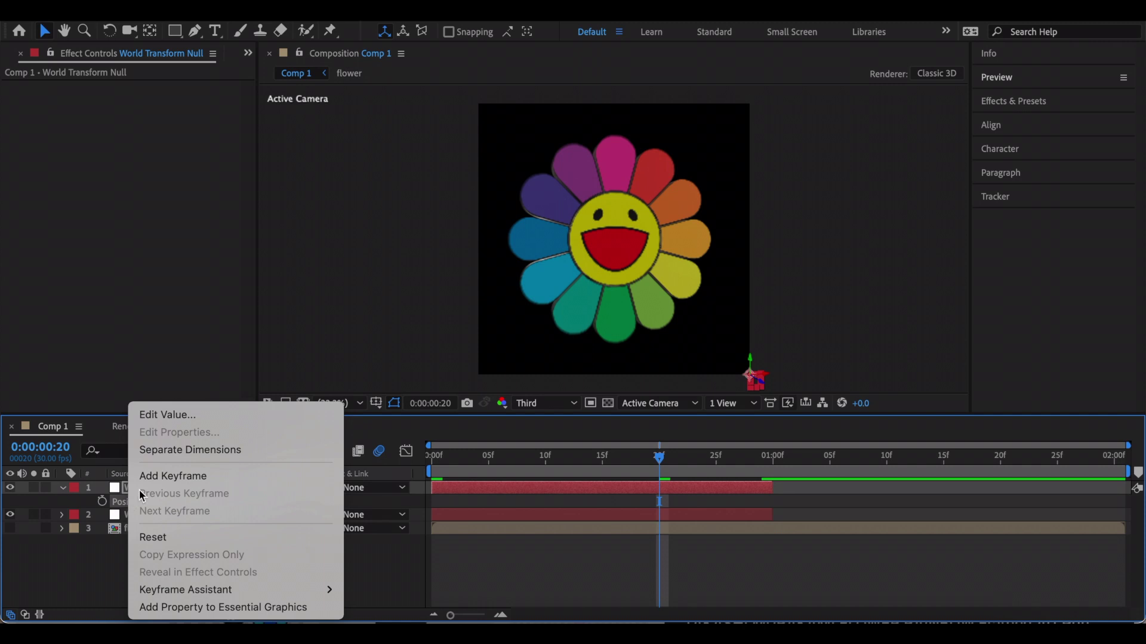
{"action": "left_click", "coordinate": [166, 452]}
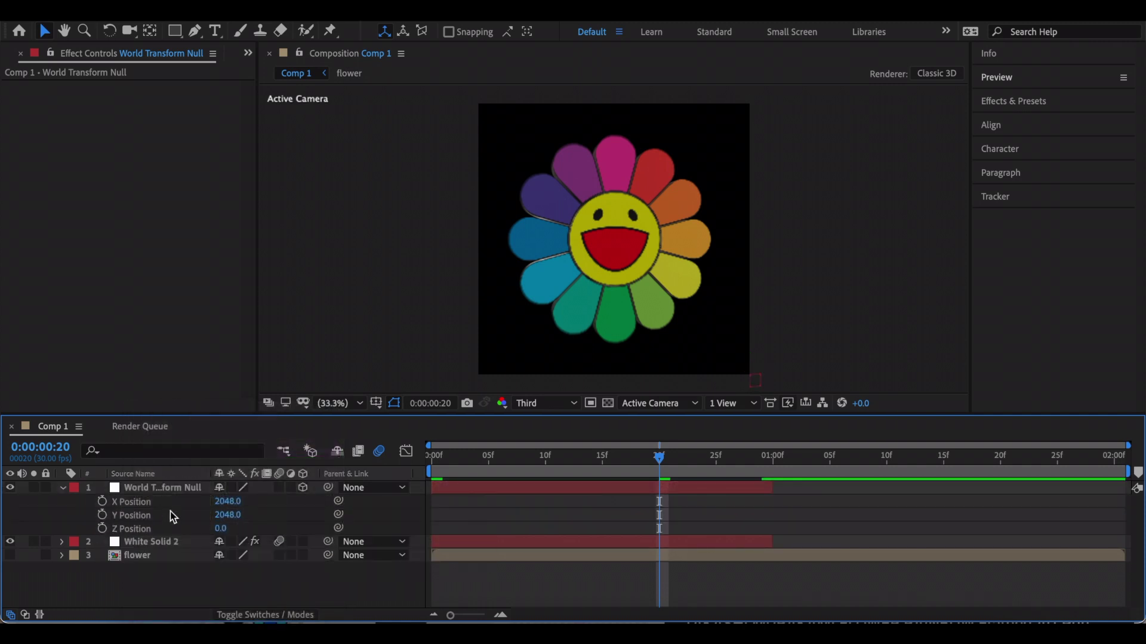
Step: Paste jittery X/Y Position shake keyframes every couple of frames from frame 20, then preview
{"action": "key", "text": "ctrl+v"}
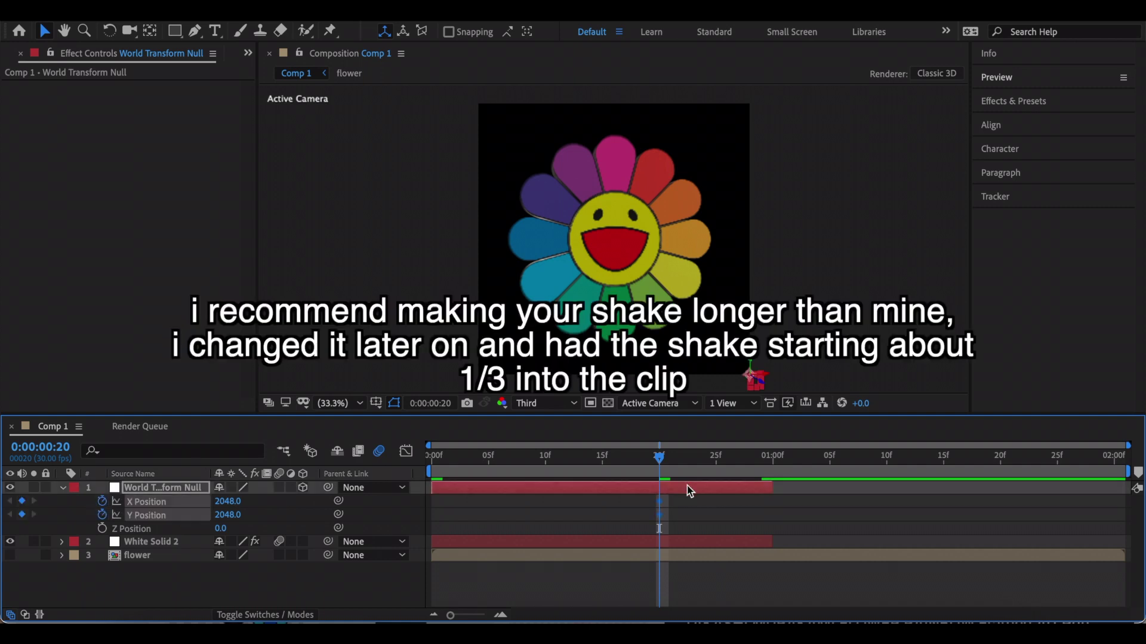
{"action": "left_click_drag", "start_coordinate": [662, 466], "coordinate": [693, 465]}
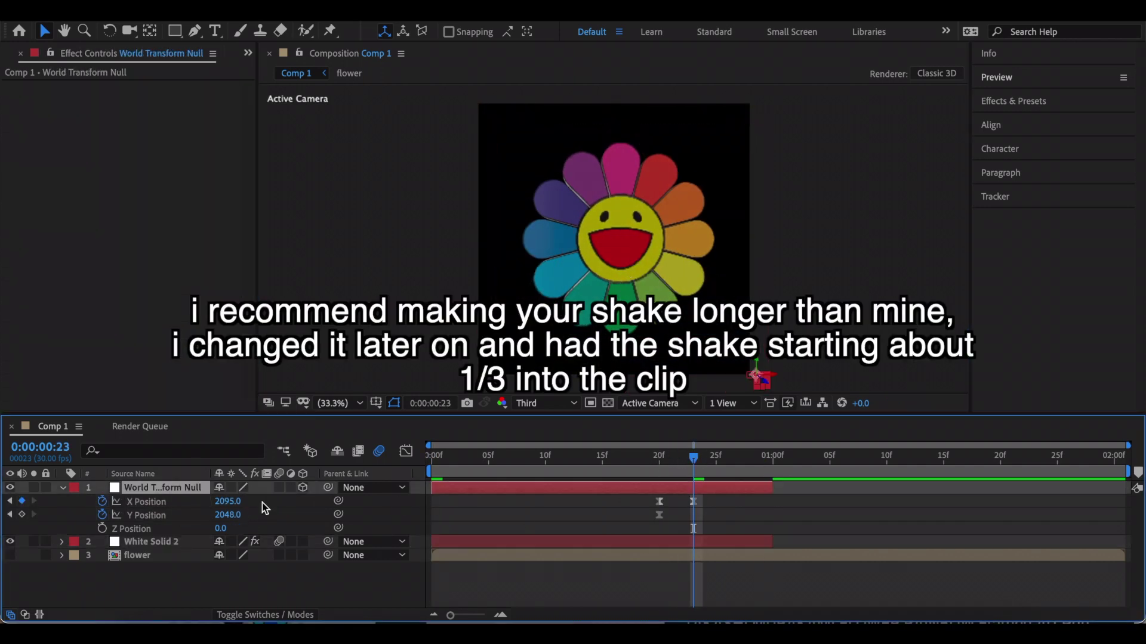
{"action": "key", "text": "ctrl+v"}
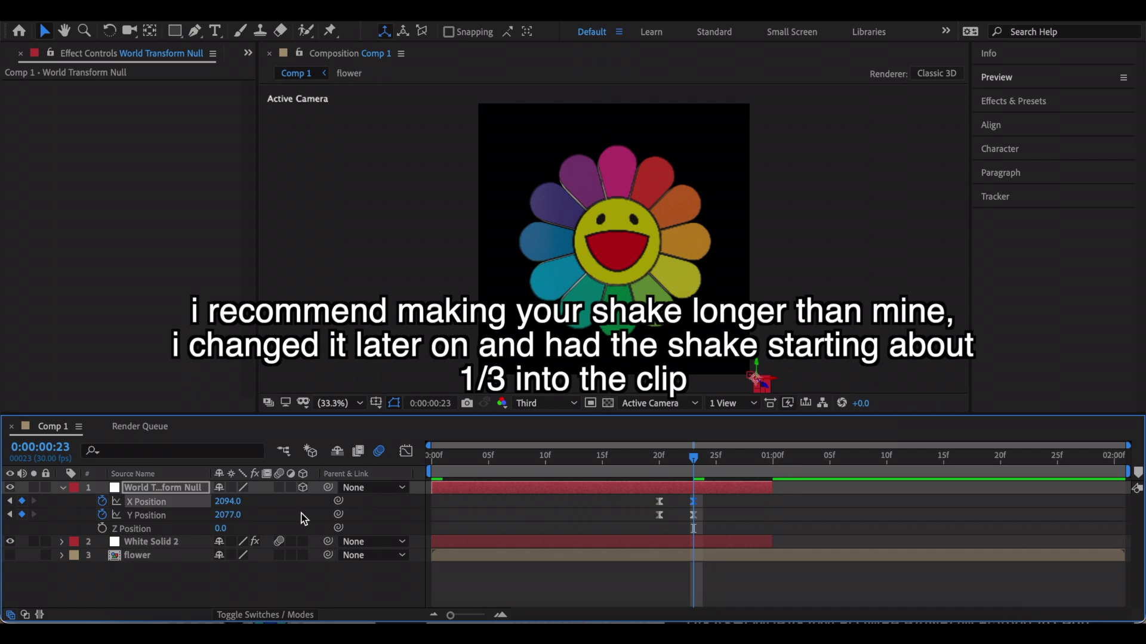
{"action": "key", "text": "Page_Down"}
{"action": "key", "text": "Page_Down"}
{"action": "key", "text": "ctrl+v"}
{"action": "key", "text": "Page_Down"}
{"action": "key", "text": "Page_Down"}
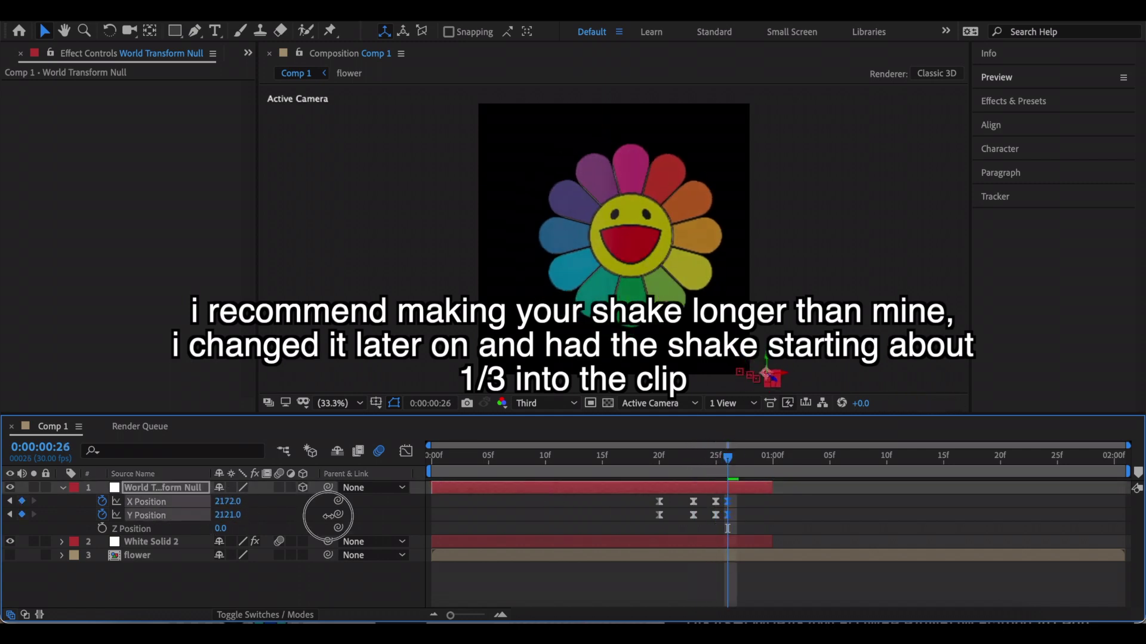
{"action": "key", "text": "ctrl+v"}
{"action": "key", "text": "space"}
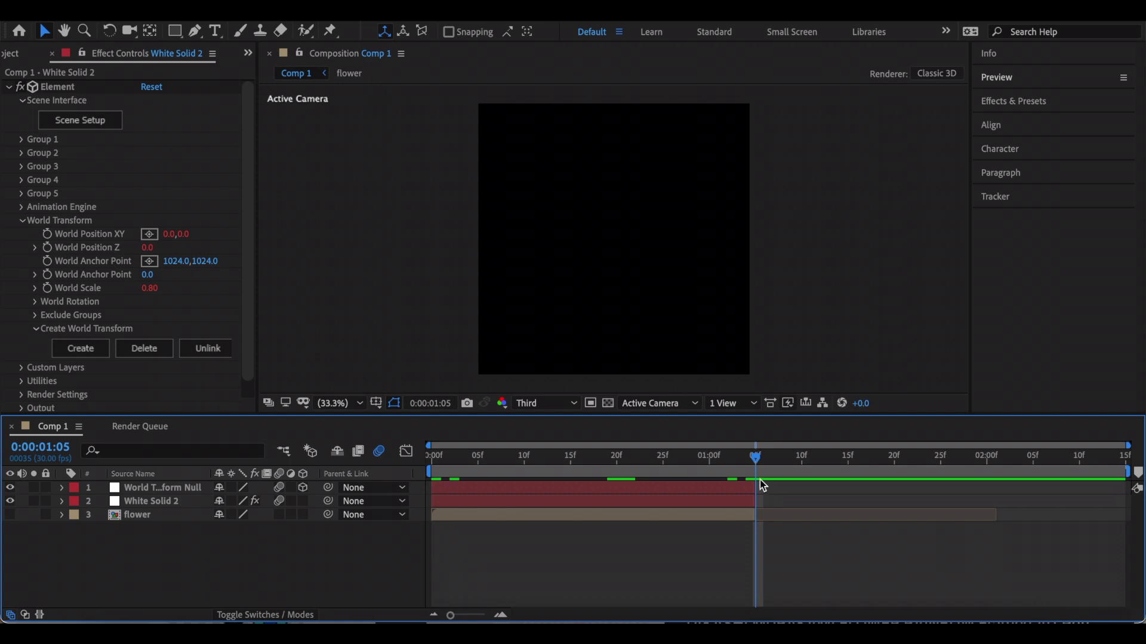
Step: Write white 'grp logo' text in the Billo font, then hide that text layer
{"action": "left_click", "coordinate": [215, 31]}
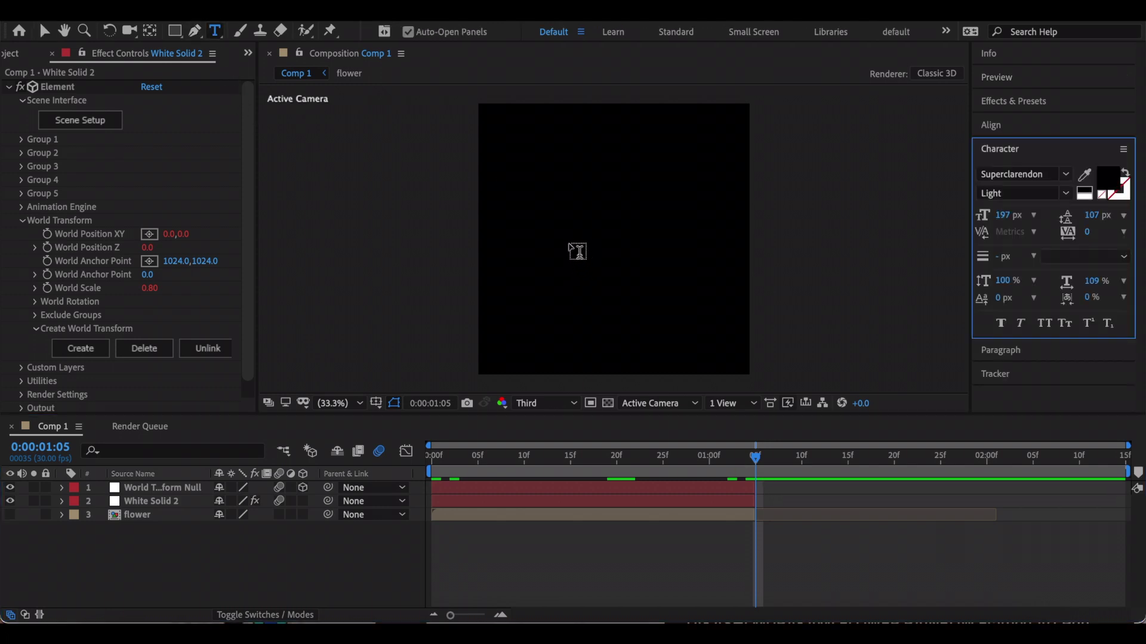
{"action": "left_click", "coordinate": [587, 244]}
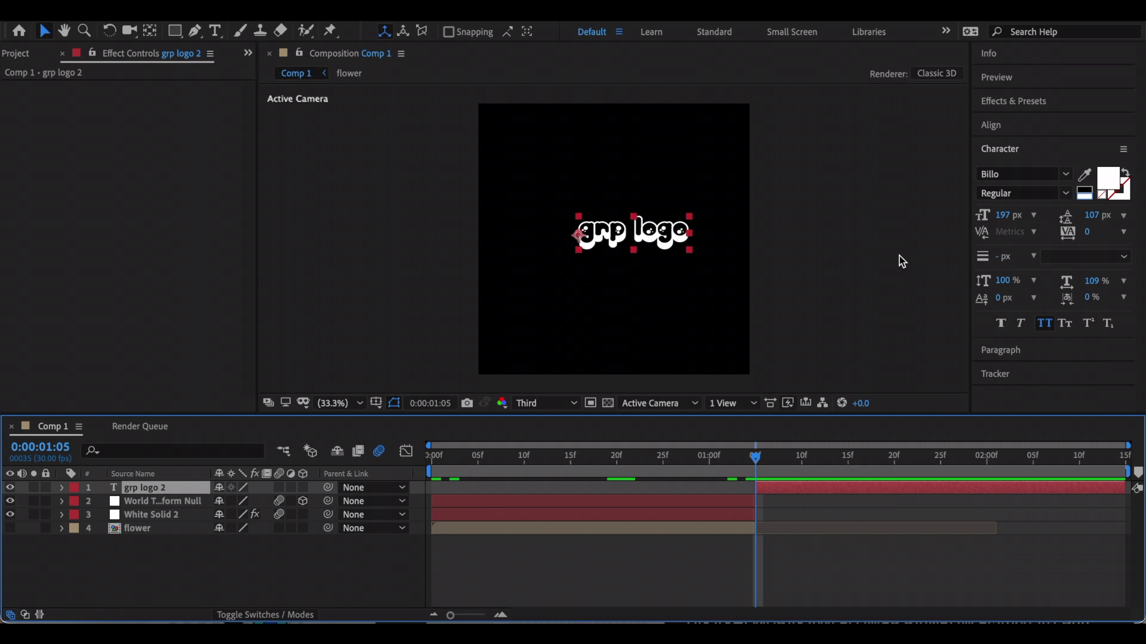
{"action": "left_click", "coordinate": [10, 487]}
{"action": "left_click", "coordinate": [847, 143]}
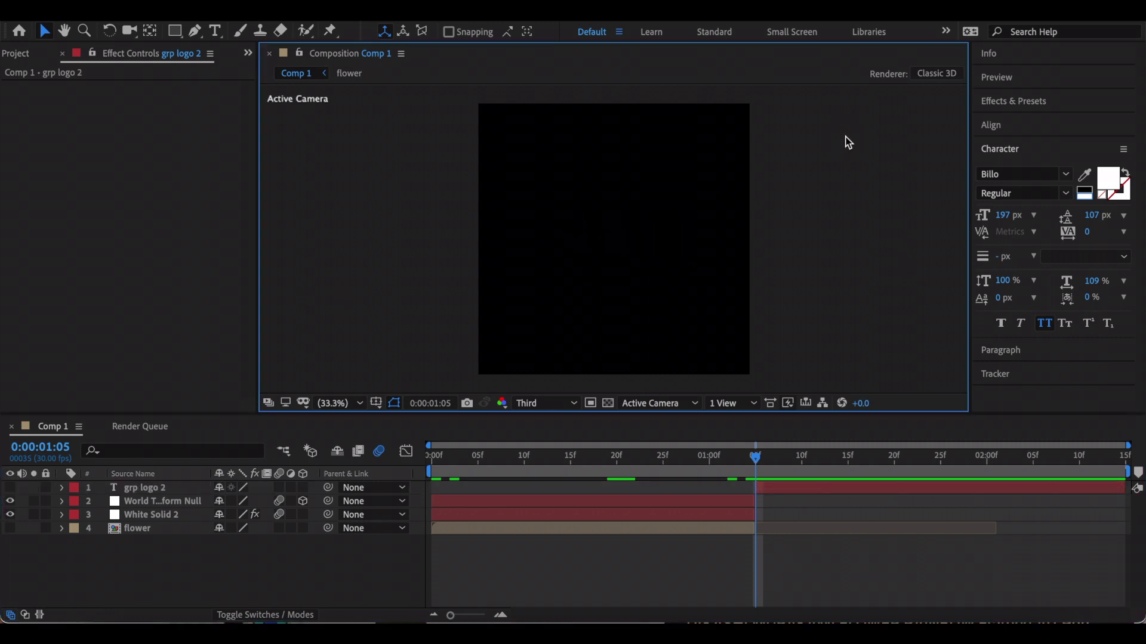
Step: Create a new white solid and apply the Element effect to it
{"action": "key", "text": "ctrl+y"}
{"action": "key", "text": "Return"}
{"action": "left_click", "coordinate": [1022, 102]}
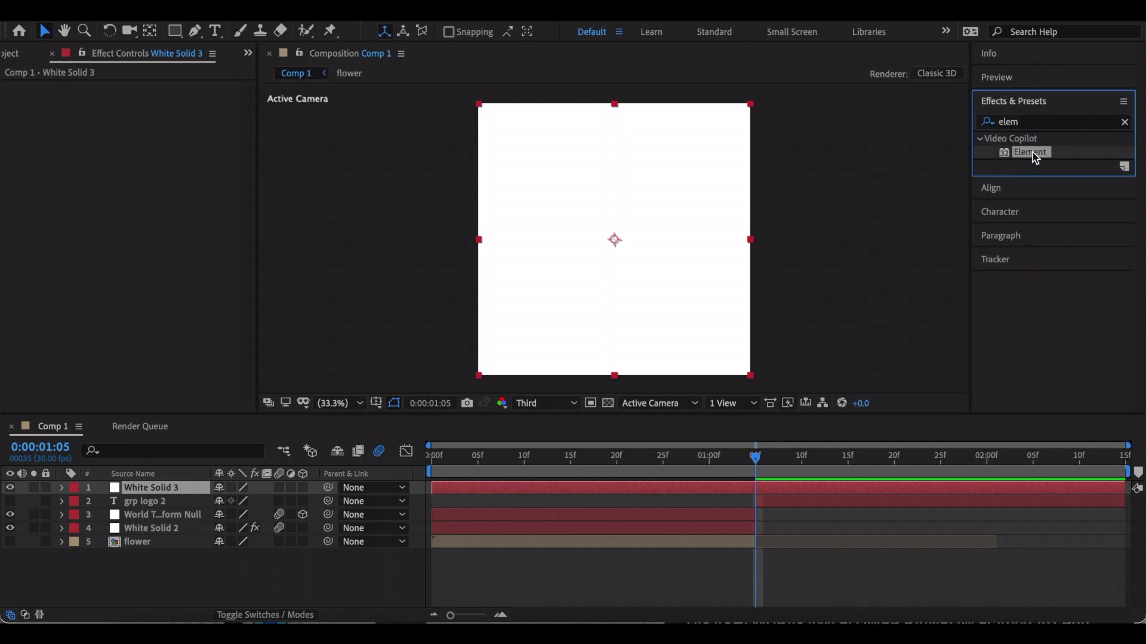
{"action": "left_click_drag", "start_coordinate": [1032, 152], "coordinate": [865, 491]}
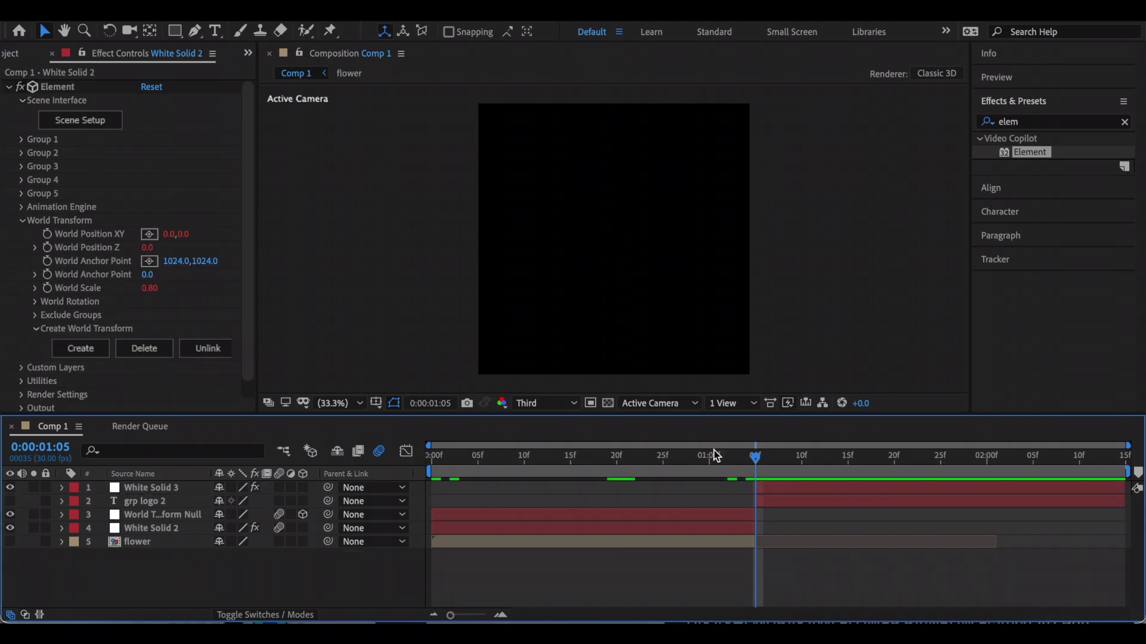
{"action": "mouse_move", "coordinate": [756, 461]}
{"action": "left_mouse_down"}
{"action": "mouse_move", "coordinate": [711, 460]}
{"action": "mouse_move", "coordinate": [760, 460]}
{"action": "left_mouse_up"}
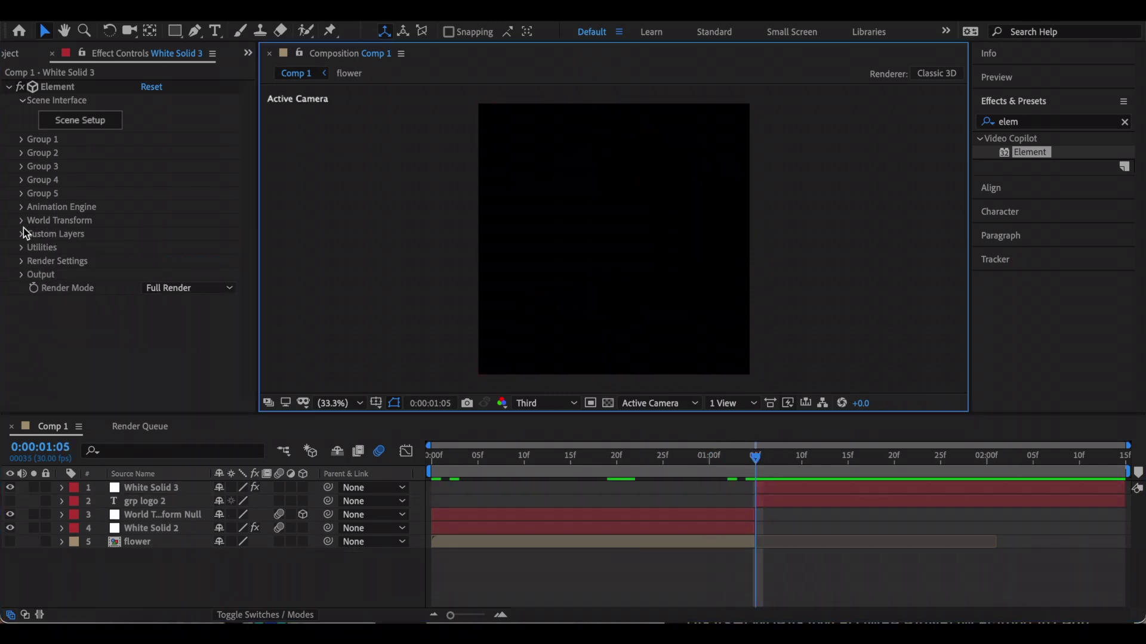
Step: Set Element's Custom Text and Masks Path Layer 1 to 'grp logo 2'
{"action": "left_click", "coordinate": [21, 235]}
{"action": "left_click", "coordinate": [38, 249]}
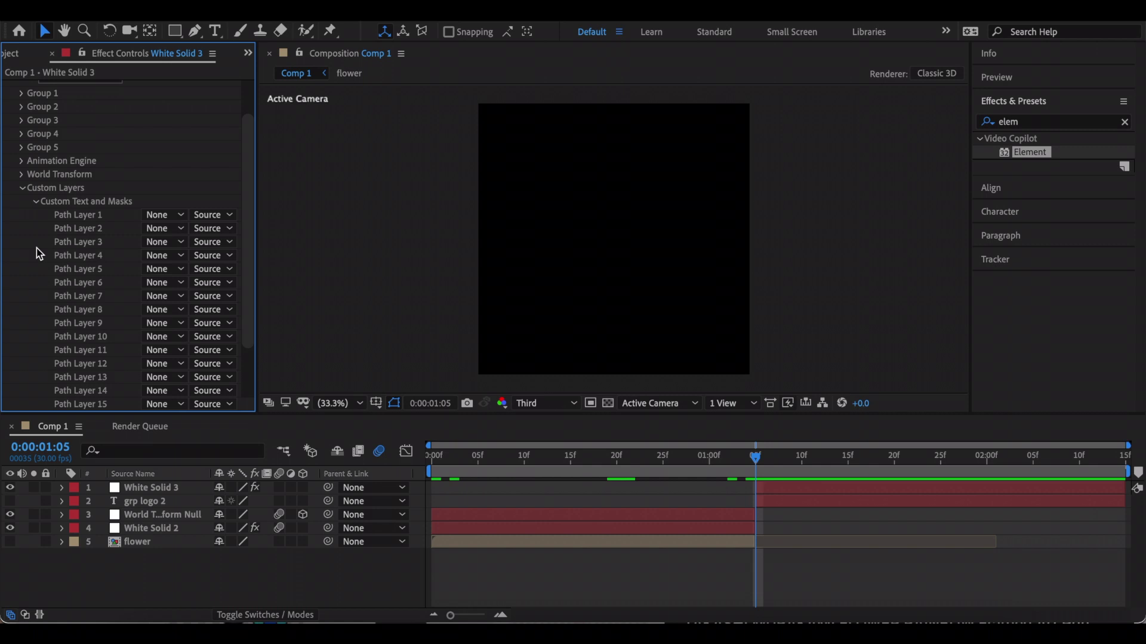
{"action": "left_click", "coordinate": [163, 215]}
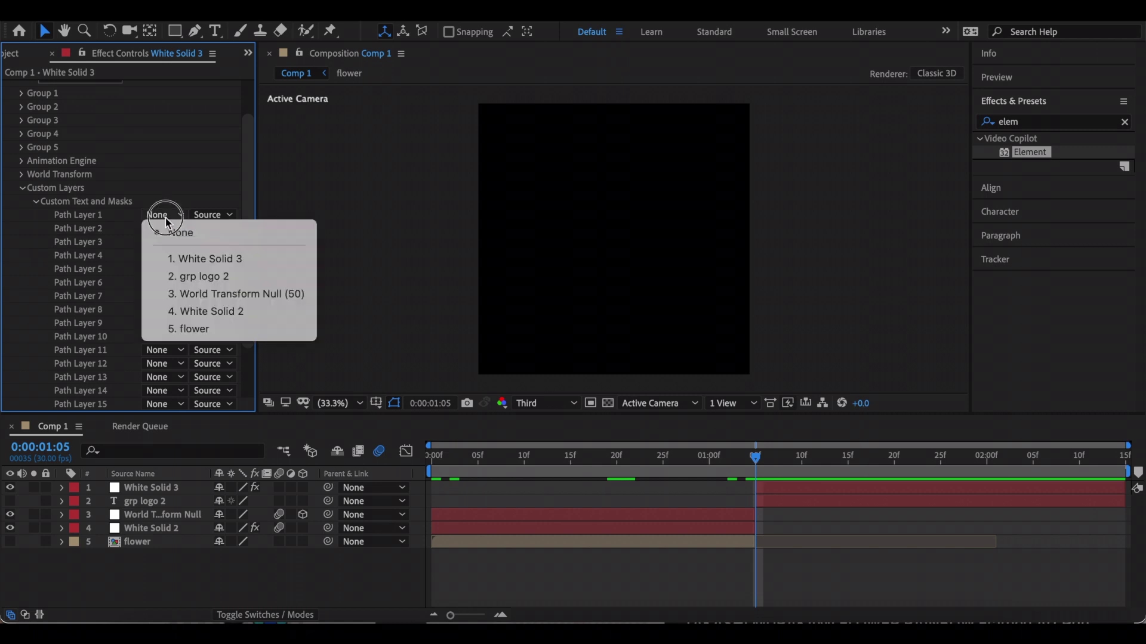
{"action": "left_click", "coordinate": [224, 276]}
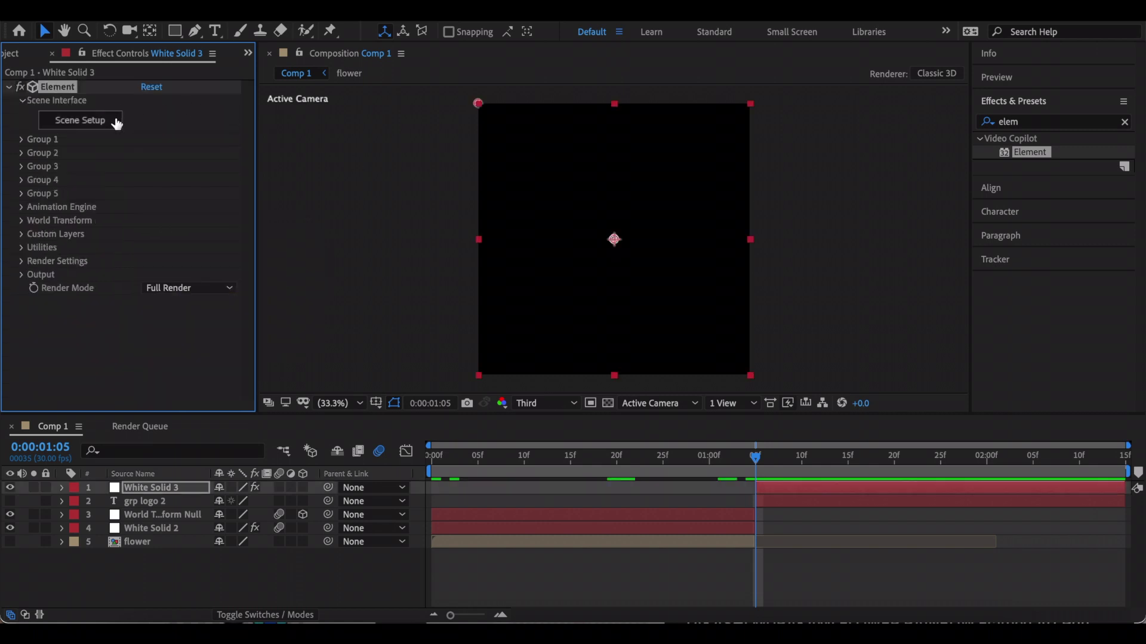
Step: Extrude the grp logo text in Element 3D Scene Setup and select its Bevel 1 material
{"action": "left_click", "coordinate": [117, 123]}
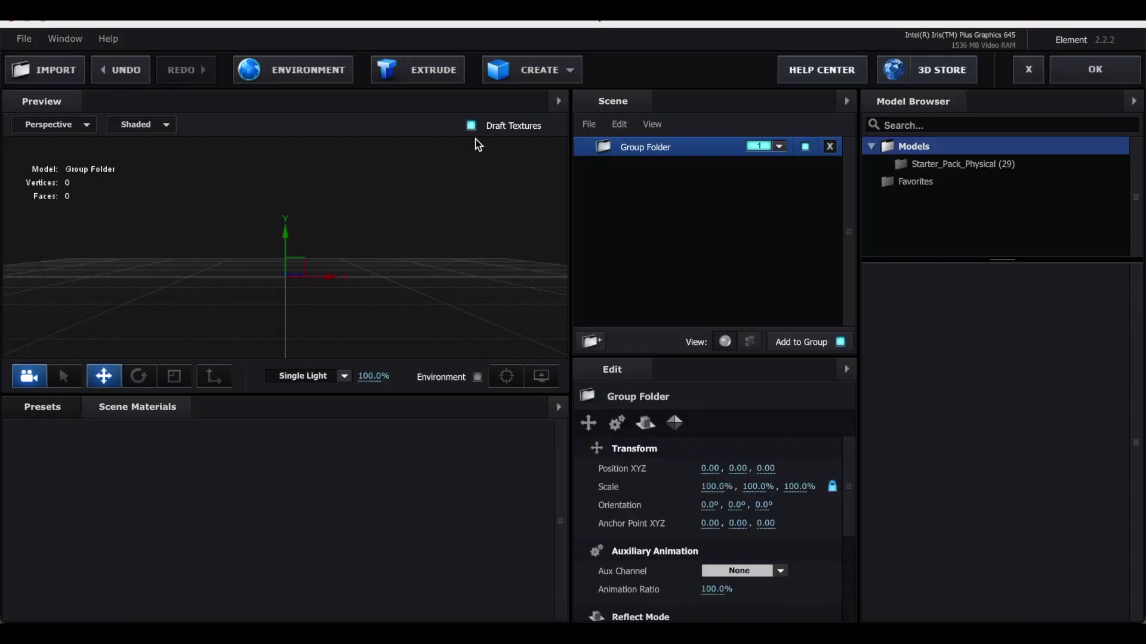
{"action": "left_click", "coordinate": [437, 71]}
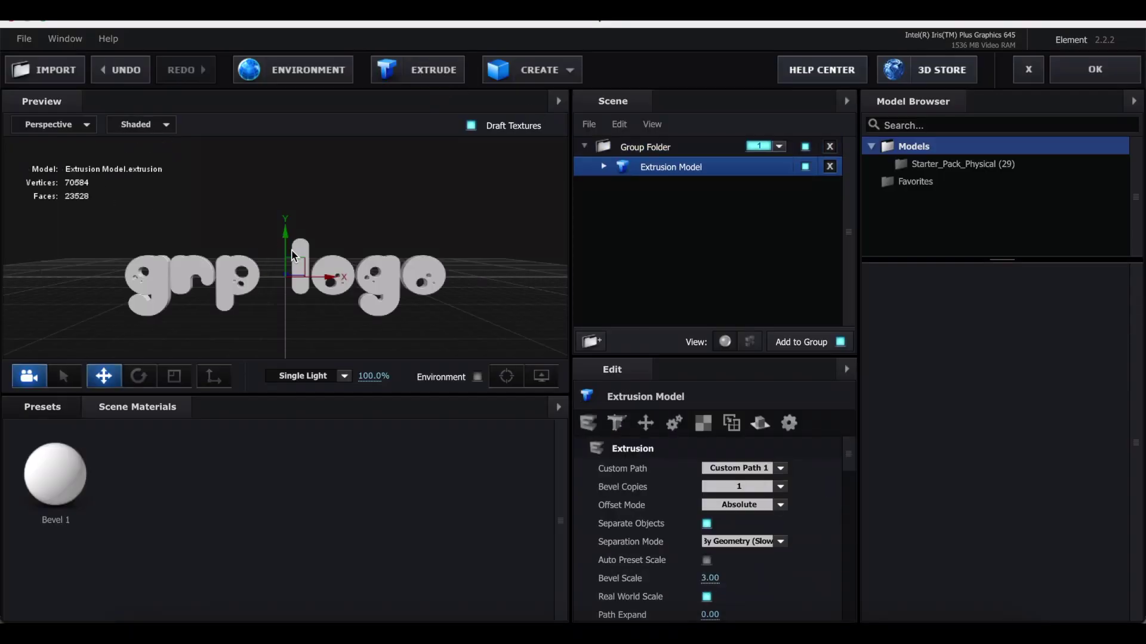
{"action": "left_click", "coordinate": [603, 167]}
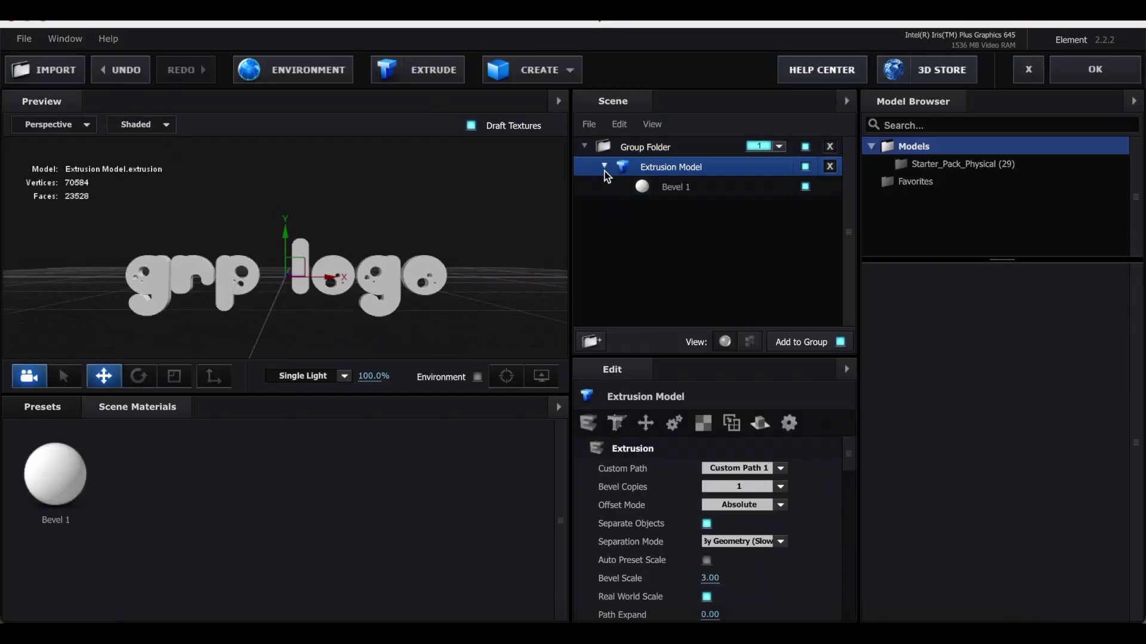
{"action": "left_click", "coordinate": [695, 189]}
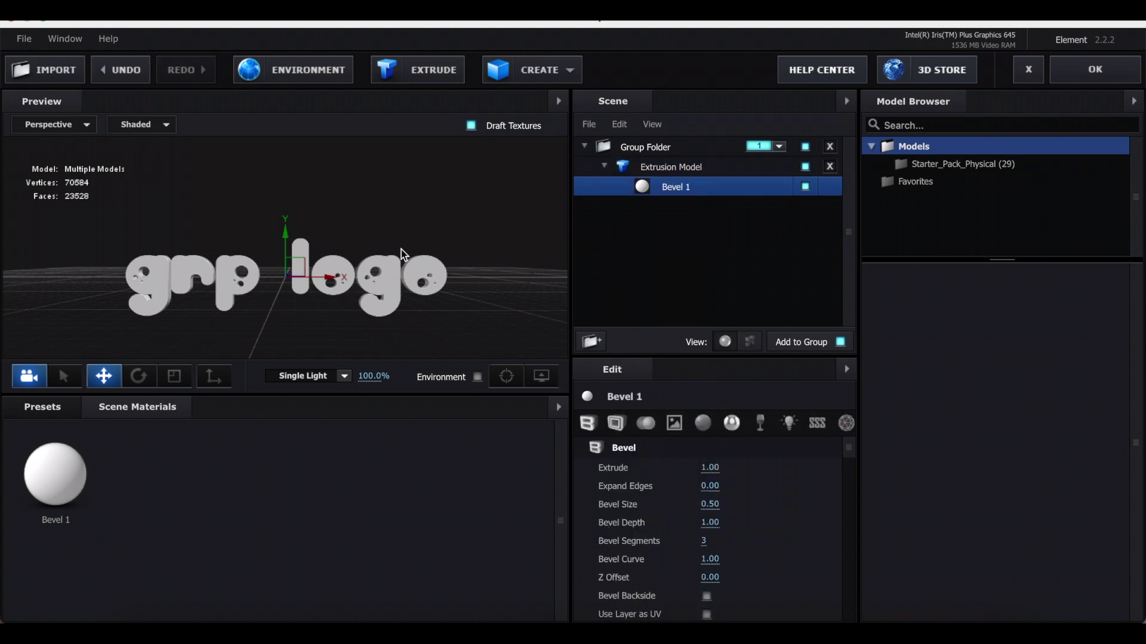
{"action": "left_click_drag", "start_coordinate": [403, 254], "coordinate": [456, 261]}
Step: Keep Extrude at 1.00, enable Bevel Backside and set Bevel Size to 1.20
{"action": "left_click_drag", "start_coordinate": [710, 468], "coordinate": [865, 471]}
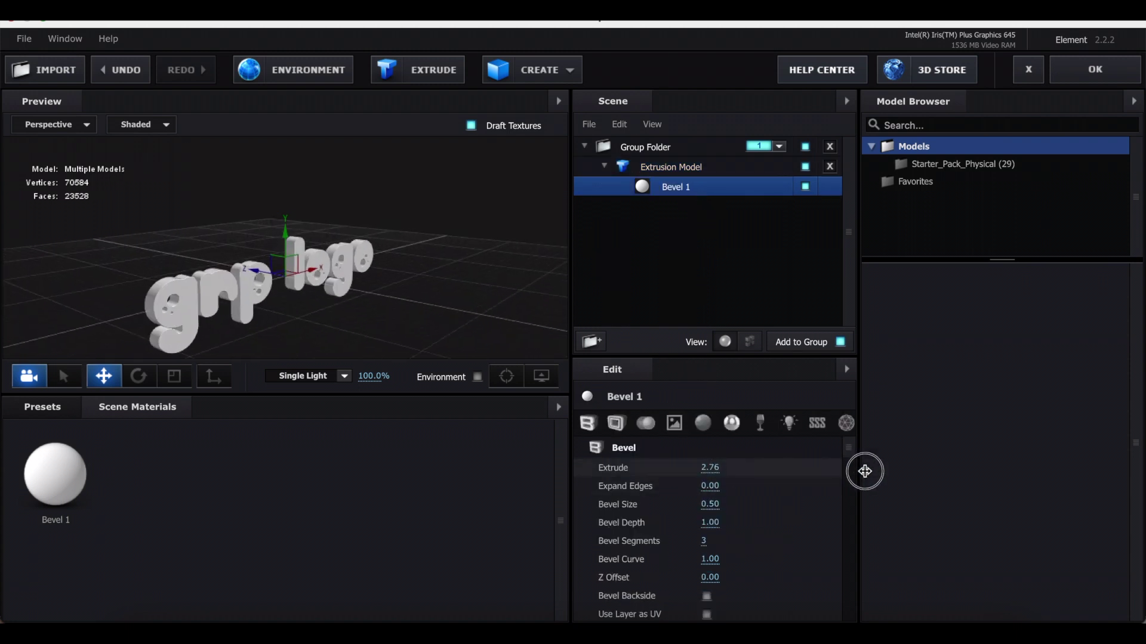
{"action": "key", "text": "ctrl+z"}
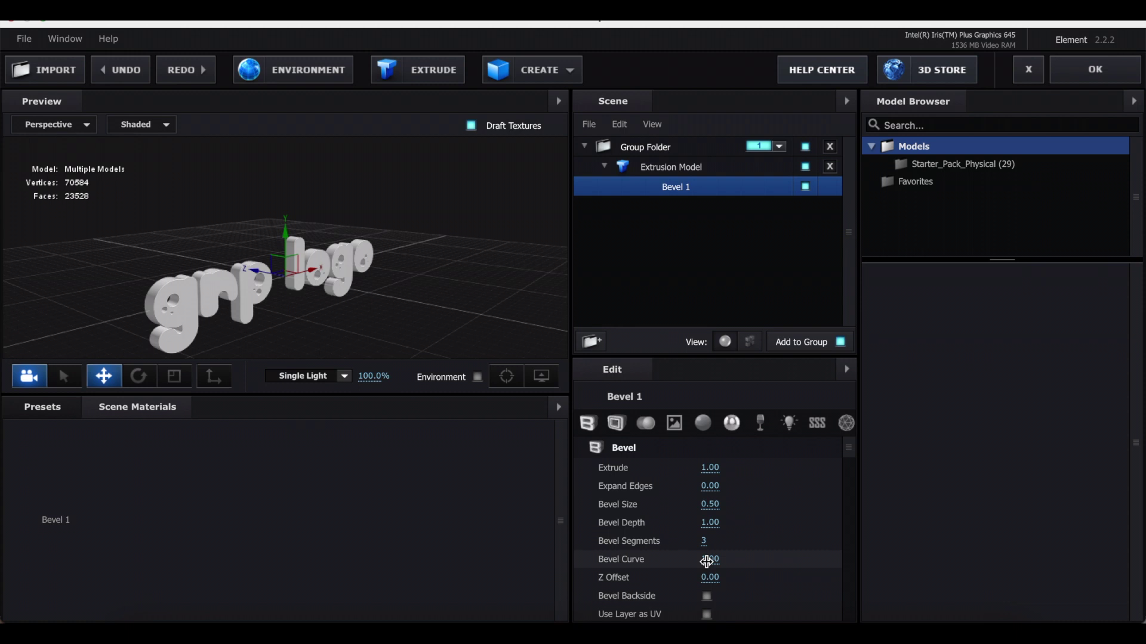
{"action": "left_click", "coordinate": [706, 596]}
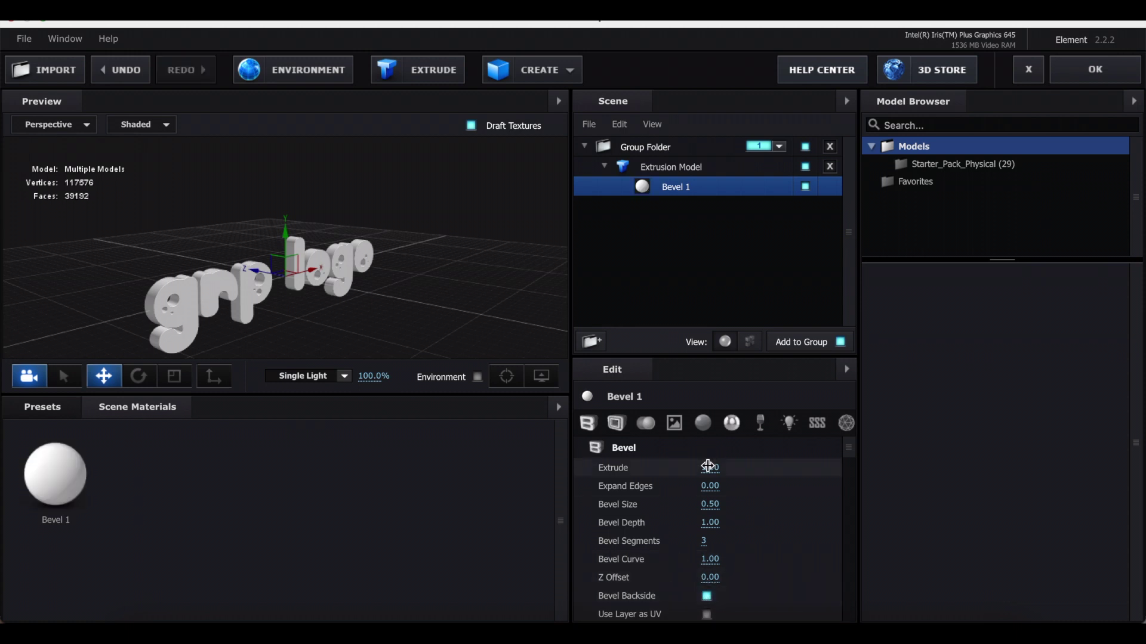
{"action": "key", "text": "ctrl+z"}
{"action": "left_click_drag", "start_coordinate": [708, 506], "coordinate": [762, 502]}
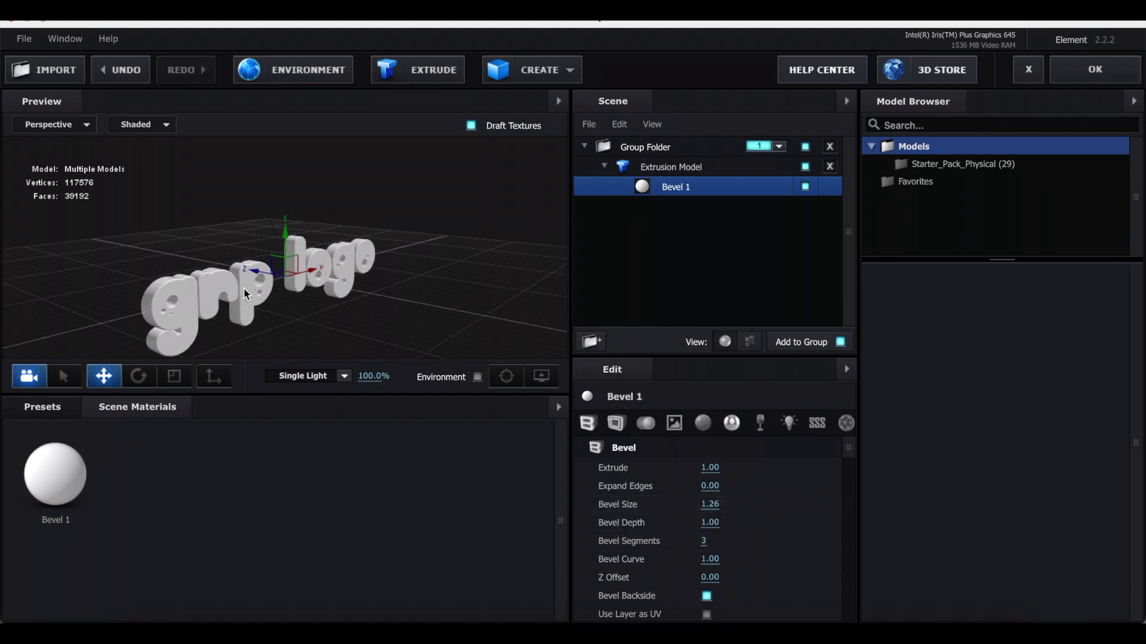
{"action": "scroll", "coordinate": [248, 293], "scroll_direction": "up", "scroll_amount": 2}
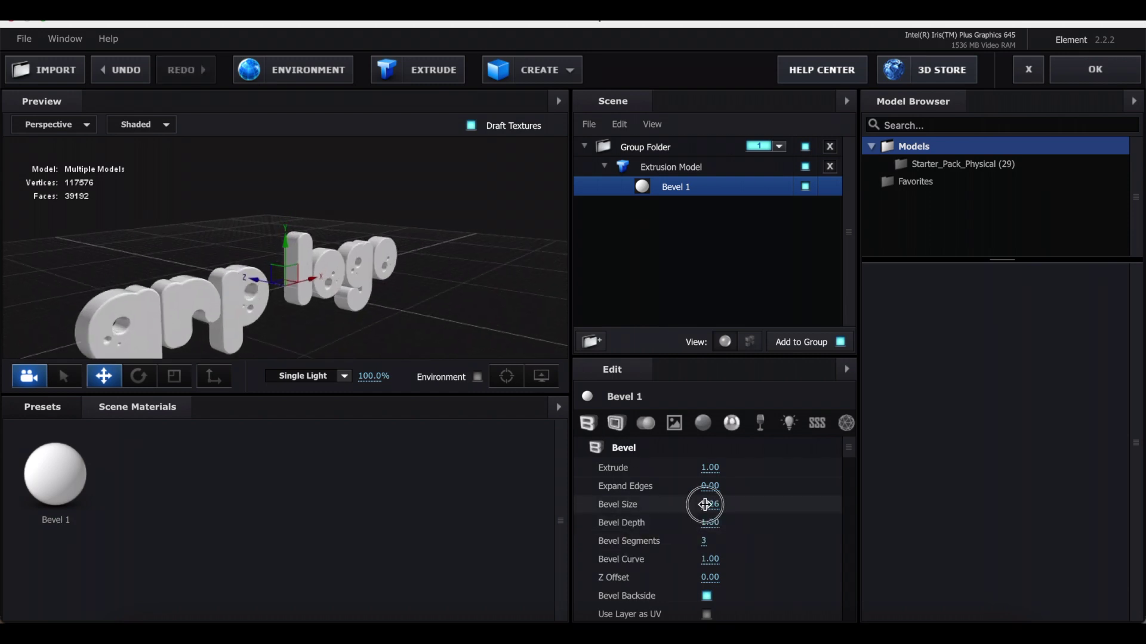
{"action": "left_click_drag", "start_coordinate": [704, 505], "coordinate": [702, 504]}
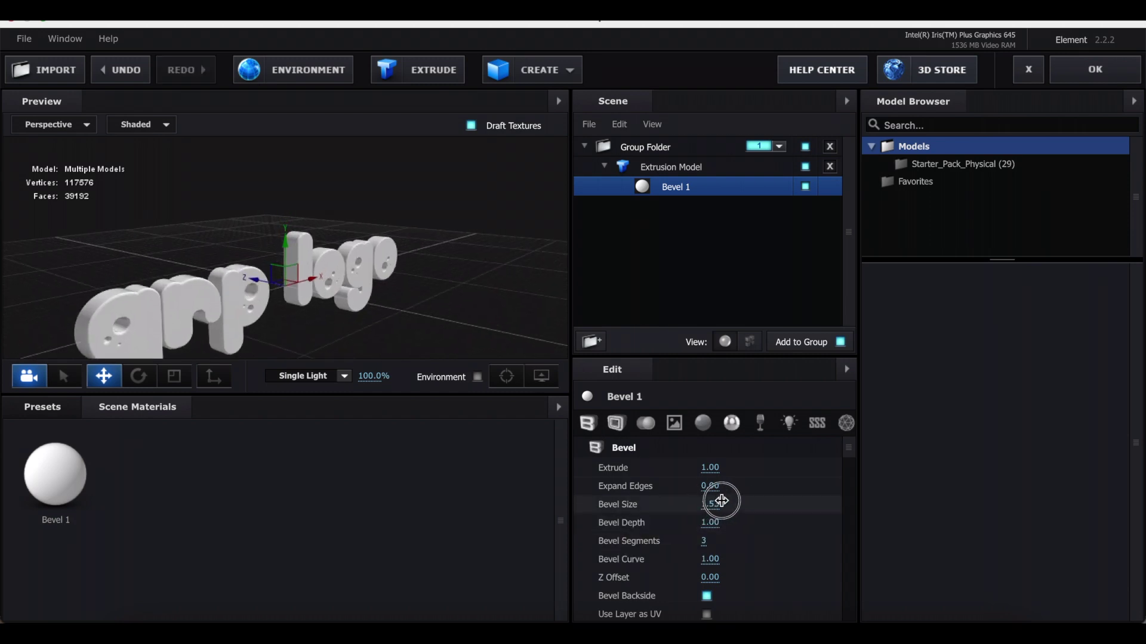
Step: Apply the Physical > Gold material preset to the grp logo, discarding a trial red diffuse colour
{"action": "left_click", "coordinate": [703, 423]}
{"action": "left_click", "coordinate": [713, 468]}
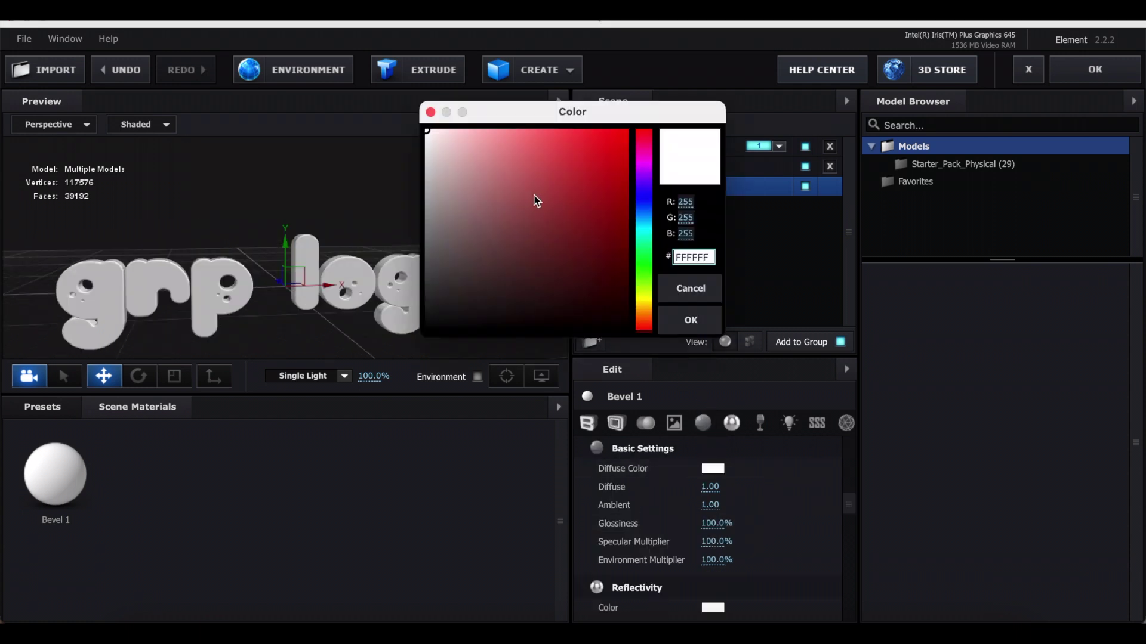
{"action": "left_click_drag", "start_coordinate": [531, 197], "coordinate": [712, 98]}
{"action": "left_click", "coordinate": [709, 294]}
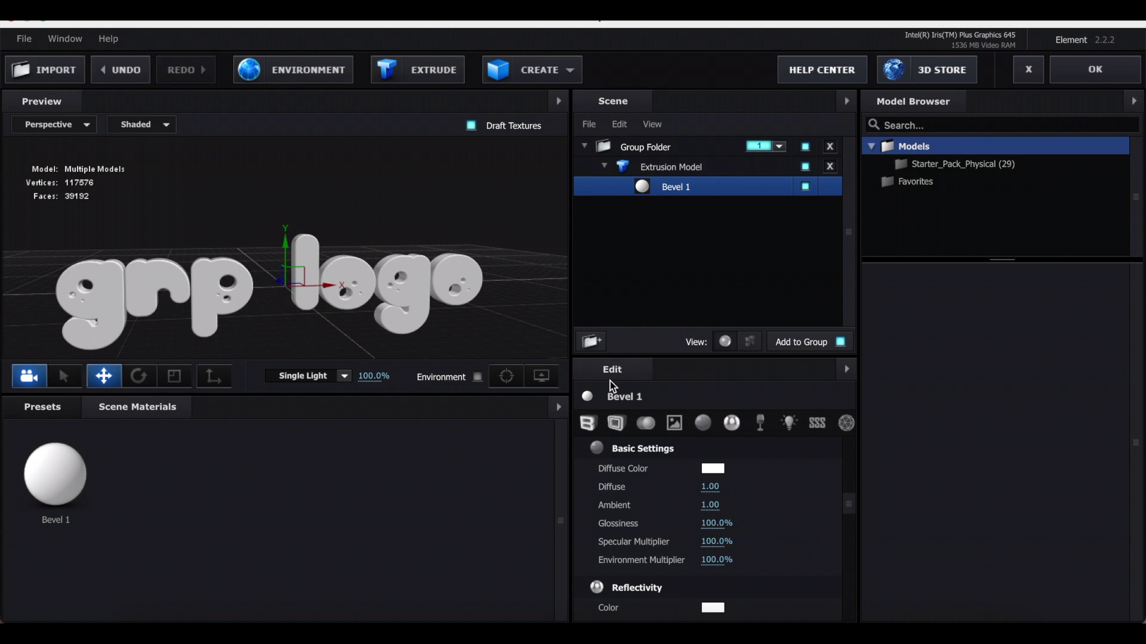
{"action": "left_click", "coordinate": [46, 408]}
{"action": "left_click", "coordinate": [98, 482]}
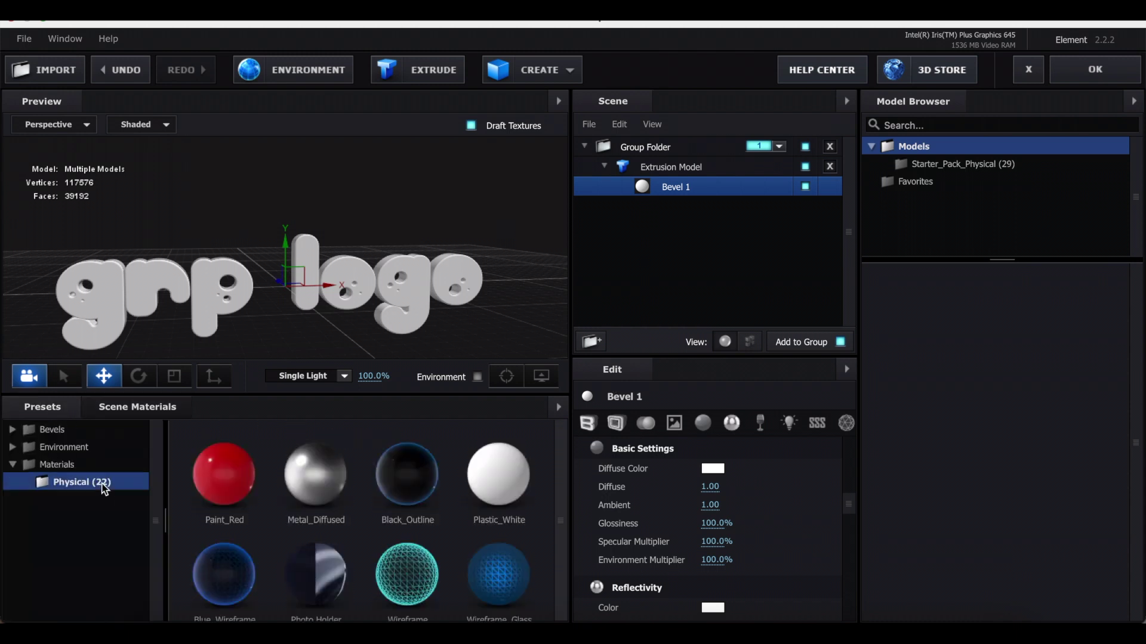
{"action": "scroll", "coordinate": [444, 521], "scroll_direction": "down", "scroll_amount": 3}
{"action": "left_click", "coordinate": [499, 563]}
{"action": "left_click", "coordinate": [712, 607]}
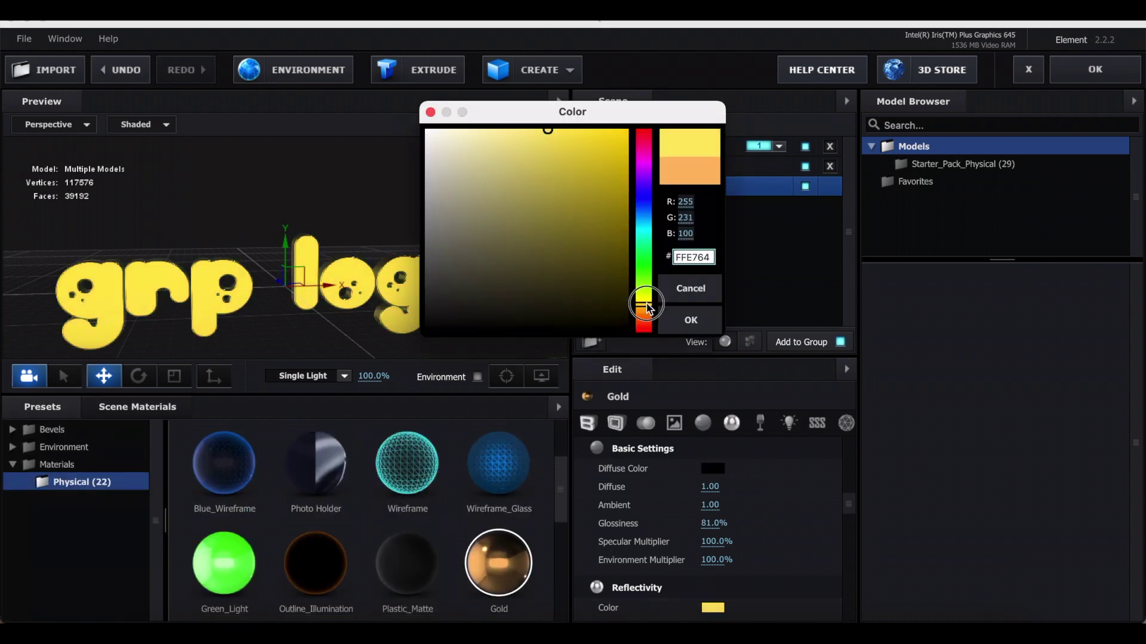
{"action": "left_click", "coordinate": [707, 293]}
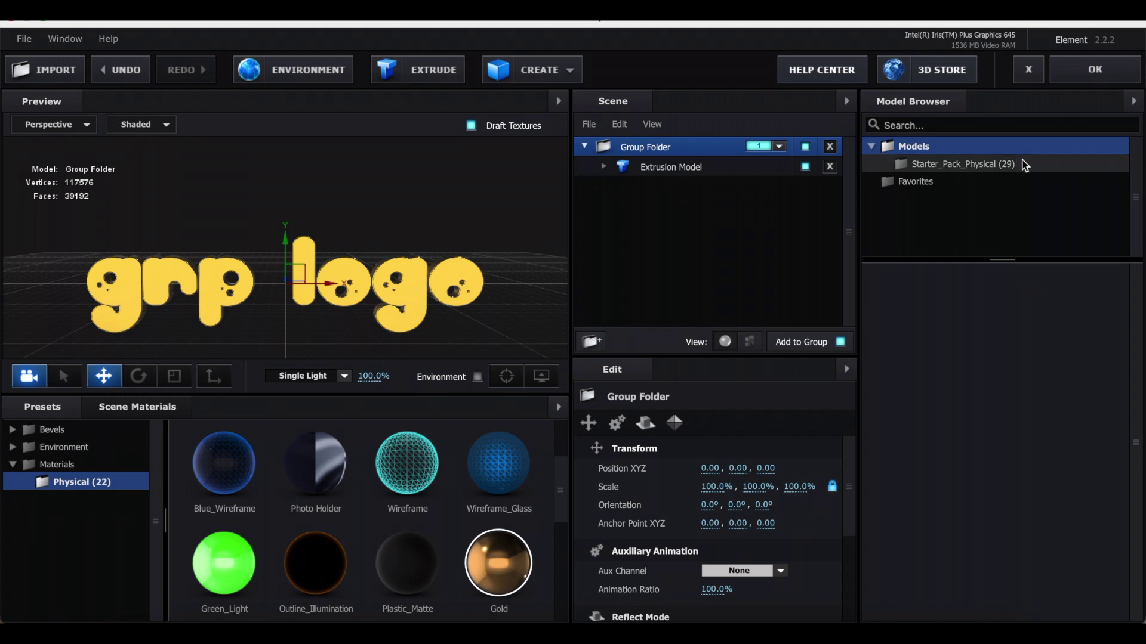
Step: Add the ball_fracture model from Starter_Pack_Physical to the scene and put it in Group 2
{"action": "left_click", "coordinate": [1009, 168]}
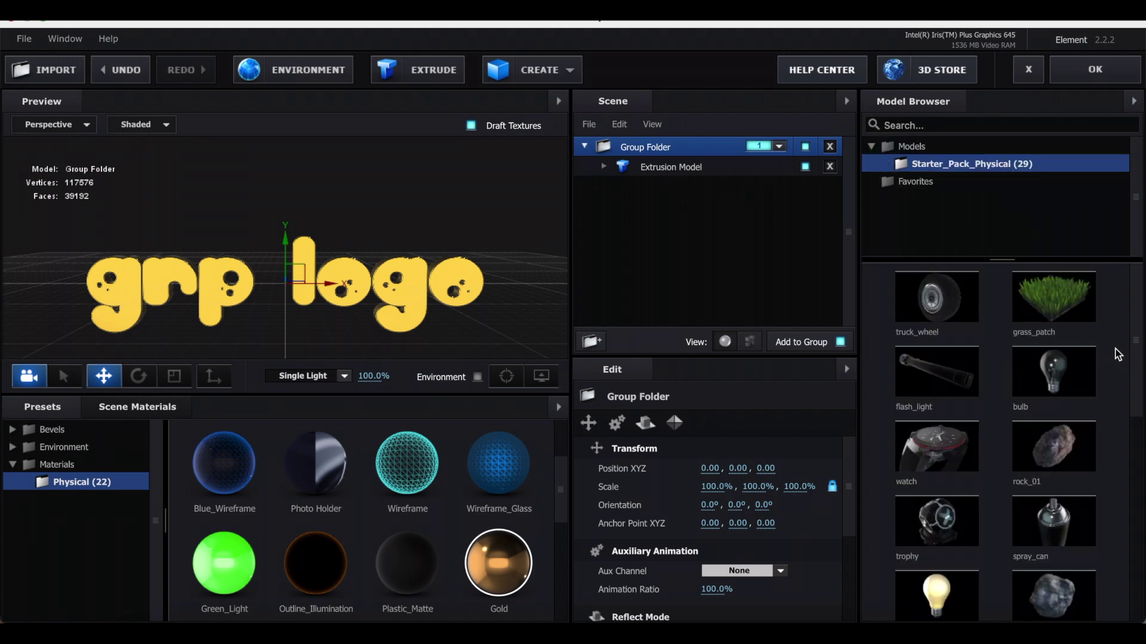
{"action": "scroll", "coordinate": [1138, 346], "scroll_direction": "down", "scroll_amount": 5}
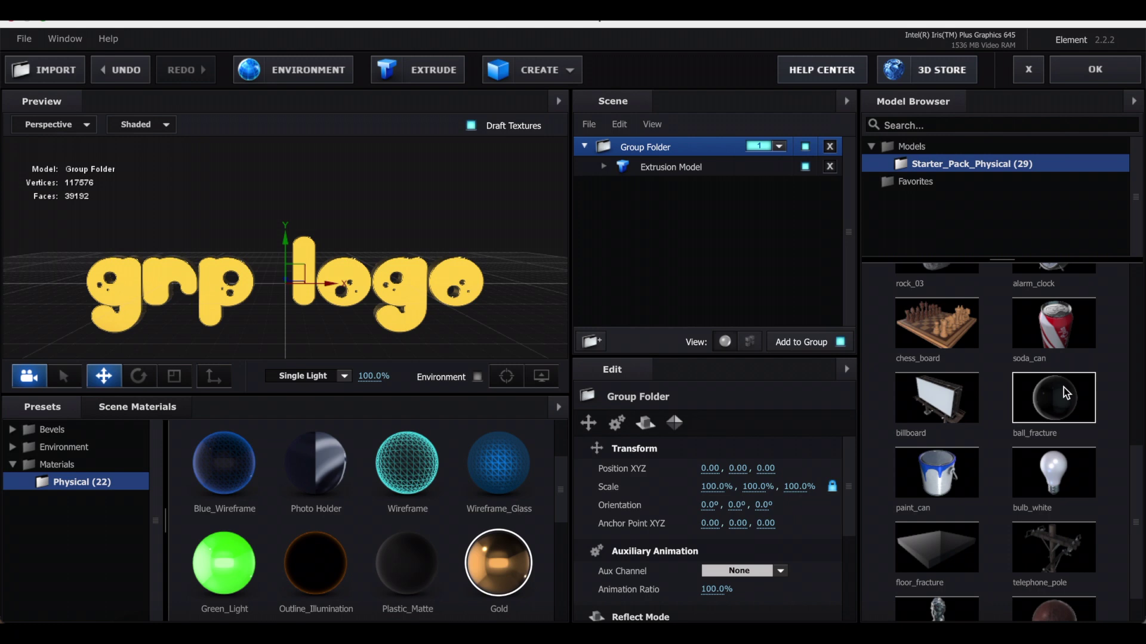
{"action": "left_click_drag", "start_coordinate": [1057, 397], "coordinate": [505, 242]}
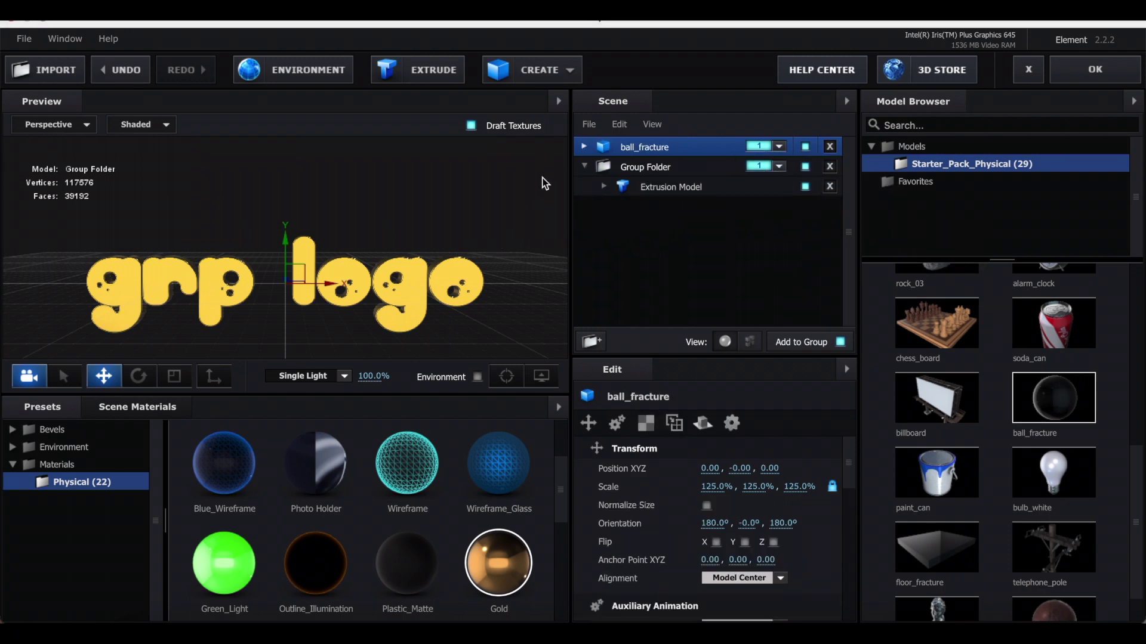
{"action": "left_click", "coordinate": [780, 150]}
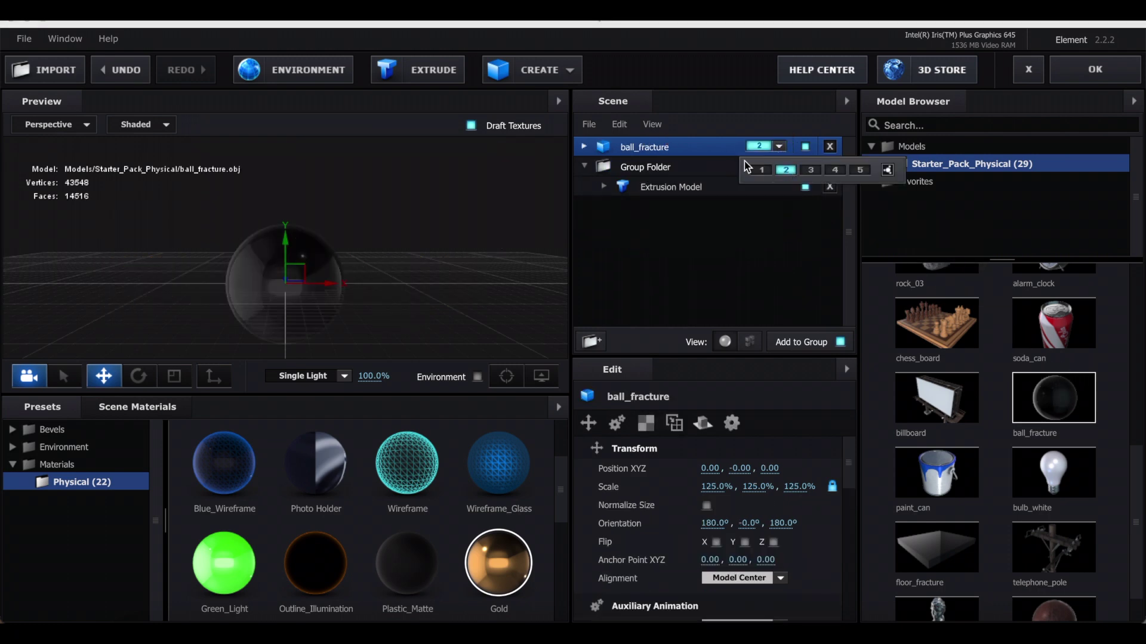
{"action": "left_click", "coordinate": [758, 169]}
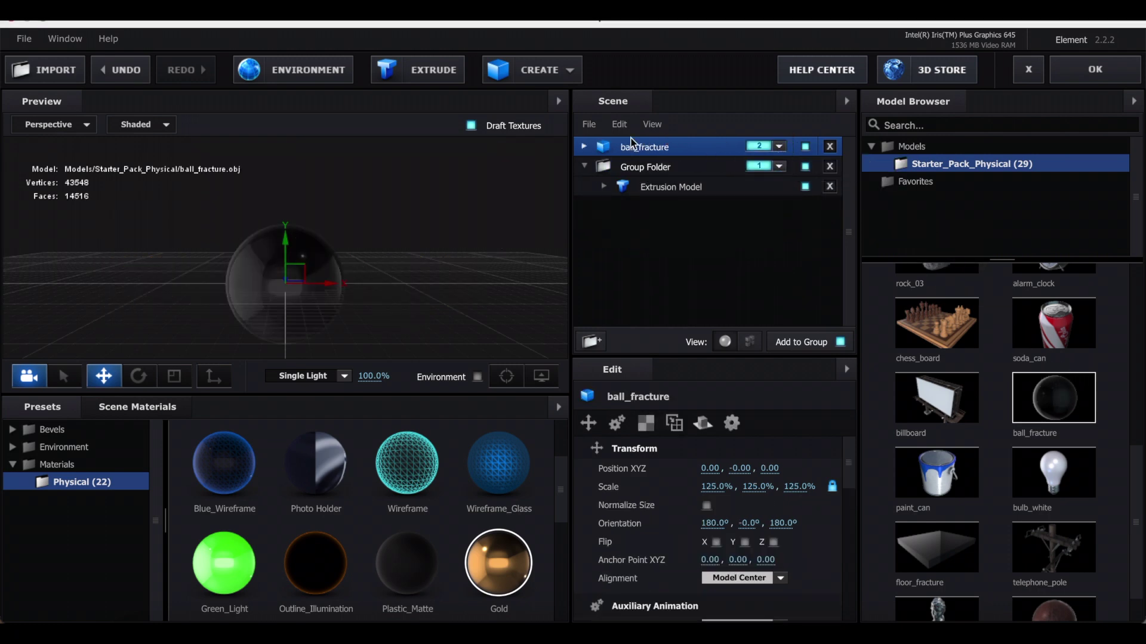
Step: Replace ball_fracture's Gloss_Black material with Gold, then accept the scene with OK
{"action": "double_click", "coordinate": [595, 150]}
{"action": "left_click", "coordinate": [651, 167]}
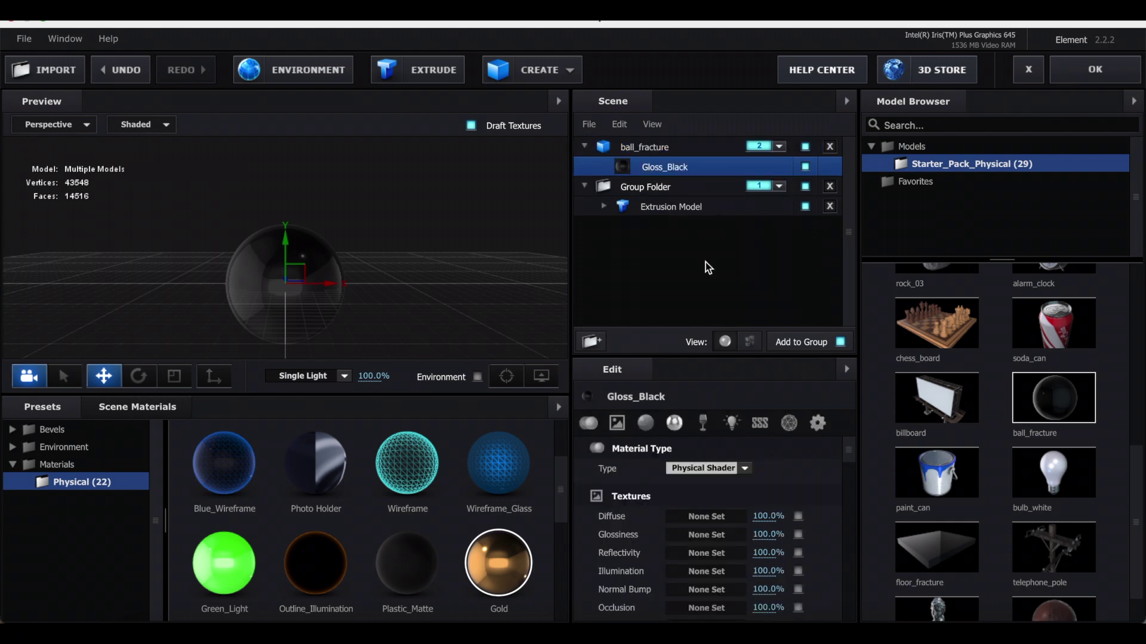
{"action": "left_click", "coordinate": [646, 423]}
{"action": "left_click", "coordinate": [712, 468]}
{"action": "left_click", "coordinate": [579, 196]}
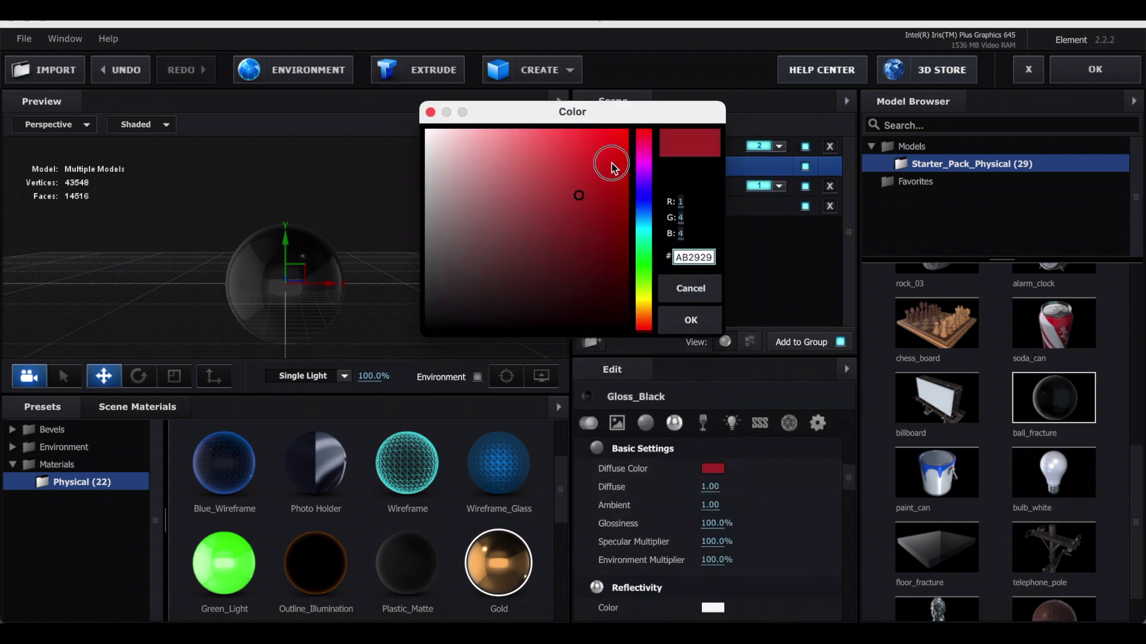
{"action": "left_click", "coordinate": [612, 168]}
{"action": "left_click", "coordinate": [690, 288]}
{"action": "left_click_drag", "start_coordinate": [522, 559], "coordinate": [675, 172]}
{"action": "left_click", "coordinate": [685, 206]}
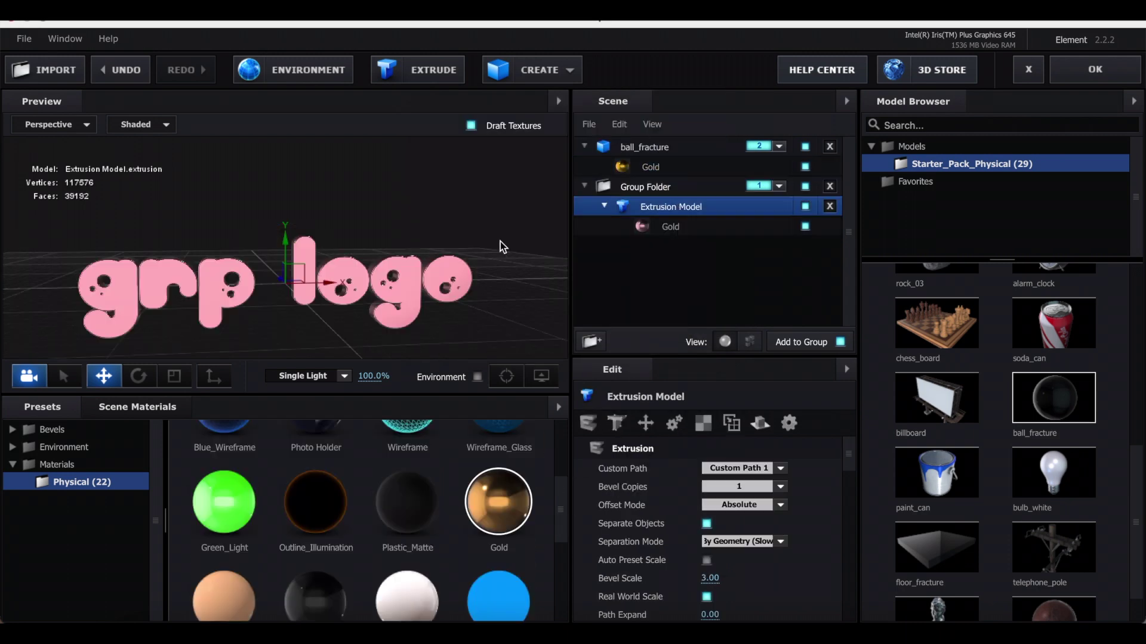
{"action": "left_click", "coordinate": [1095, 70]}
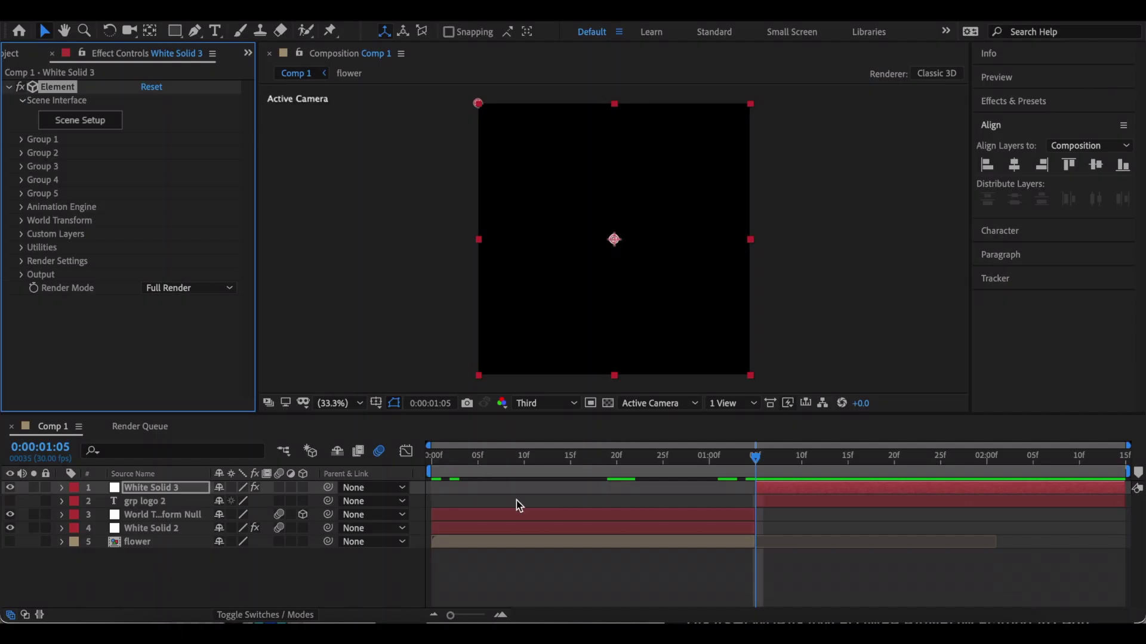
Step: Raise Group 1's Particle Size to 15.40 to enlarge the grp logo
{"action": "left_click", "coordinate": [22, 140]}
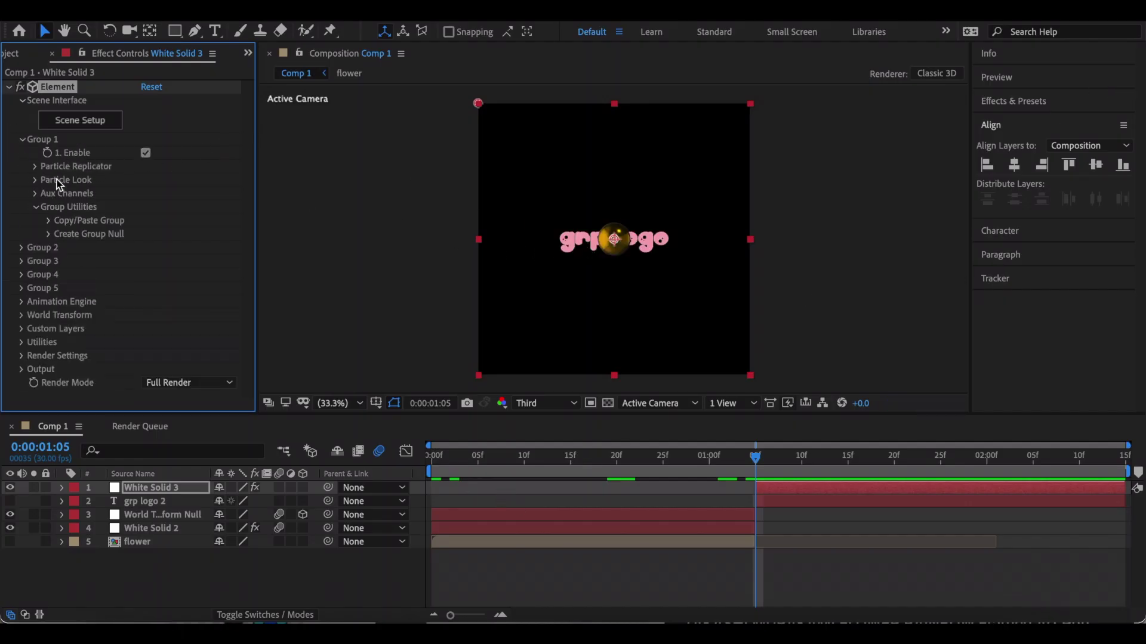
{"action": "left_click", "coordinate": [34, 180]}
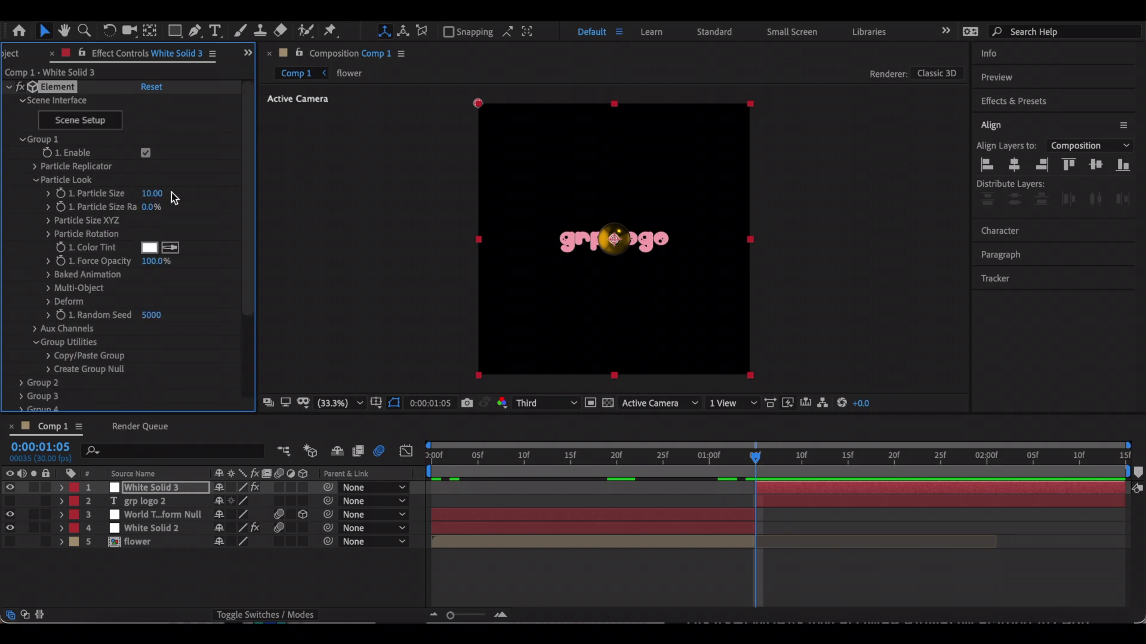
{"action": "left_click_drag", "start_coordinate": [152, 197], "coordinate": [209, 196]}
{"action": "left_click", "coordinate": [21, 139]}
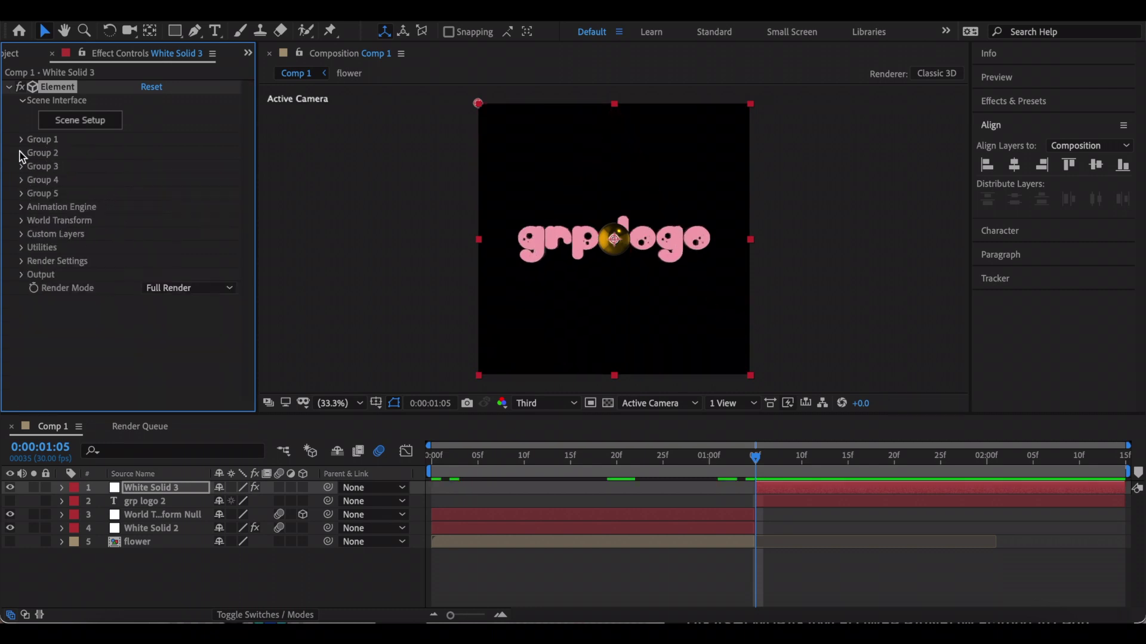
Step: Enlarge the gold ball to Particle Size 62.60 and enable Group 2's Multi-Object mode
{"action": "left_click", "coordinate": [22, 153]}
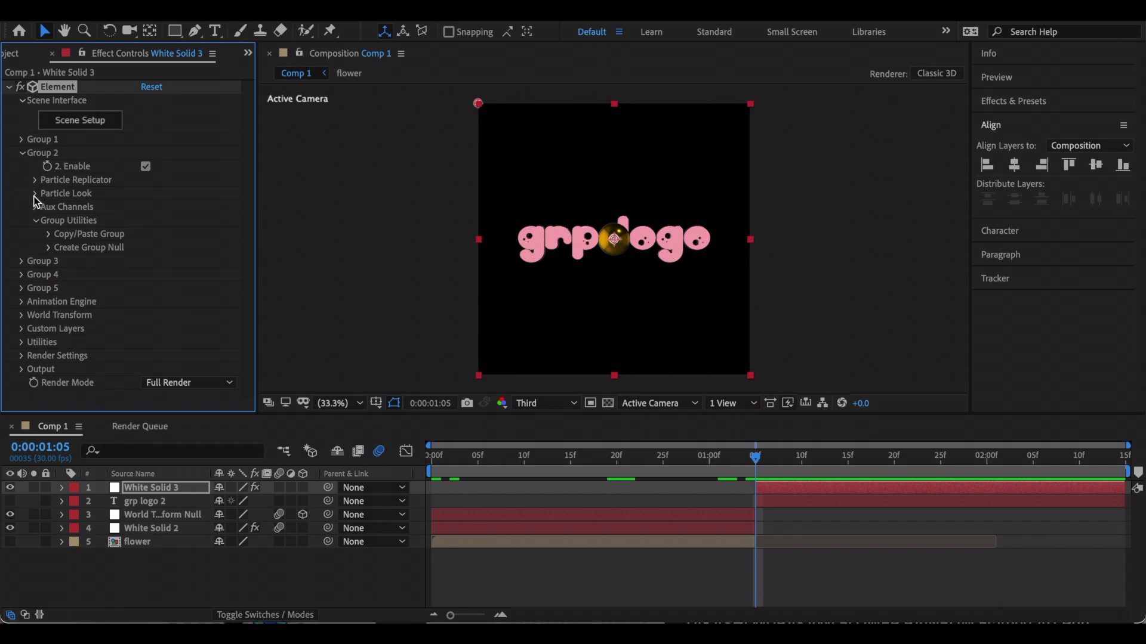
{"action": "left_click", "coordinate": [35, 193]}
{"action": "left_click_drag", "start_coordinate": [143, 209], "coordinate": [435, 218]}
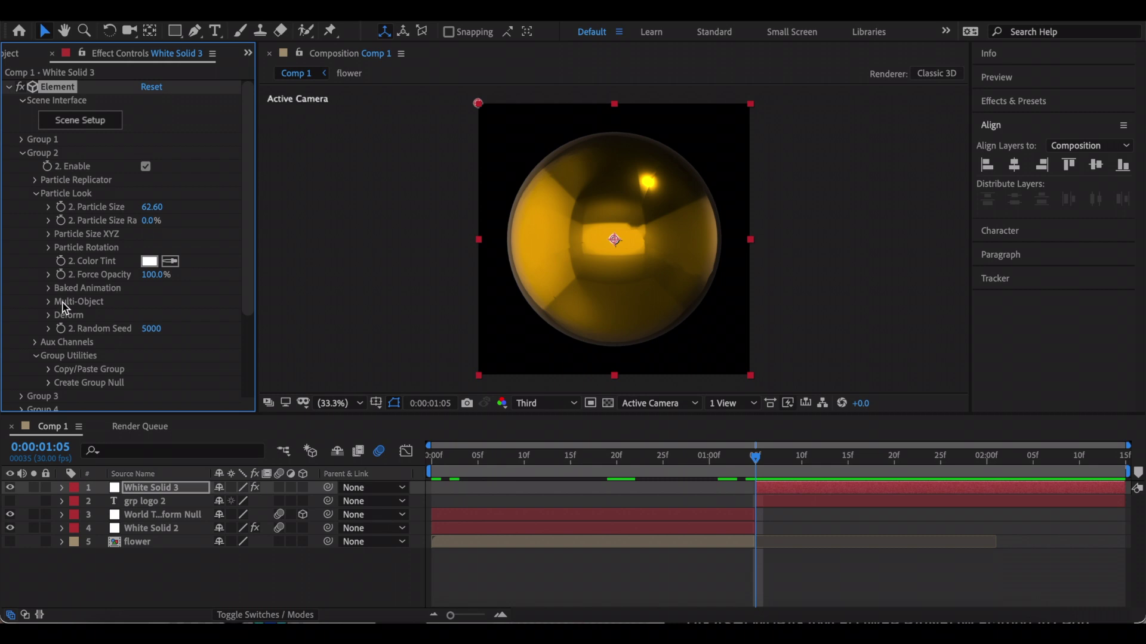
{"action": "left_click", "coordinate": [48, 303]}
{"action": "left_click", "coordinate": [146, 315]}
{"action": "scroll", "coordinate": [146, 315], "scroll_direction": "down", "scroll_amount": 5}
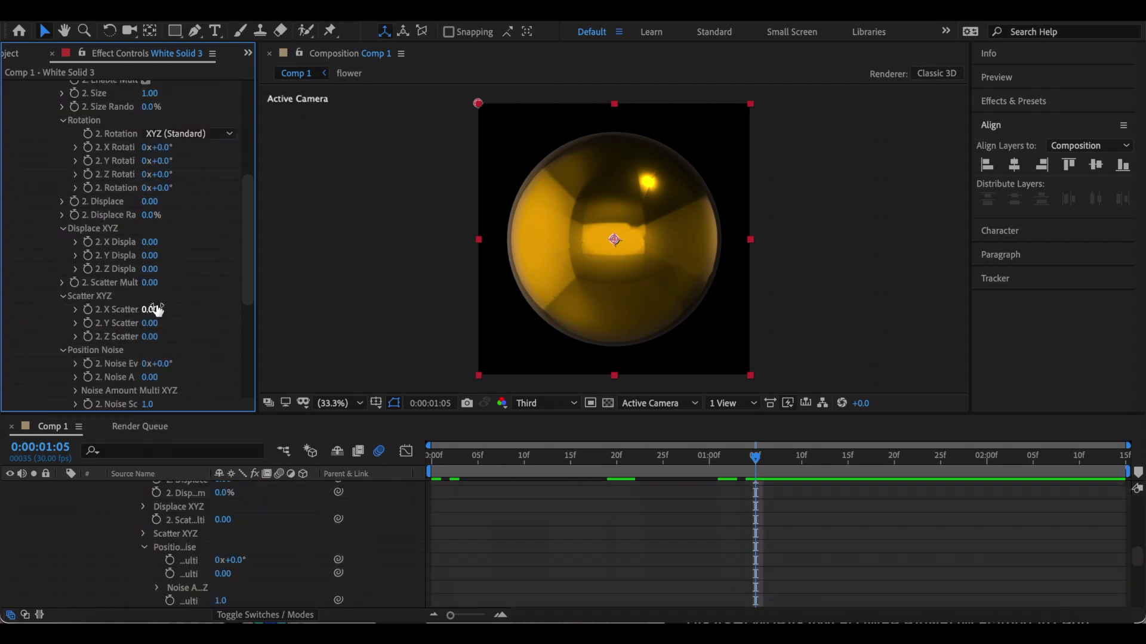
Step: Keyframe Group 2 Multi-Object Displace at 1:05 and increase it to 1.23 at the comp end
{"action": "left_click", "coordinate": [75, 202]}
{"action": "left_click_drag", "start_coordinate": [149, 201], "coordinate": [234, 197]}
{"action": "key", "text": "u"}
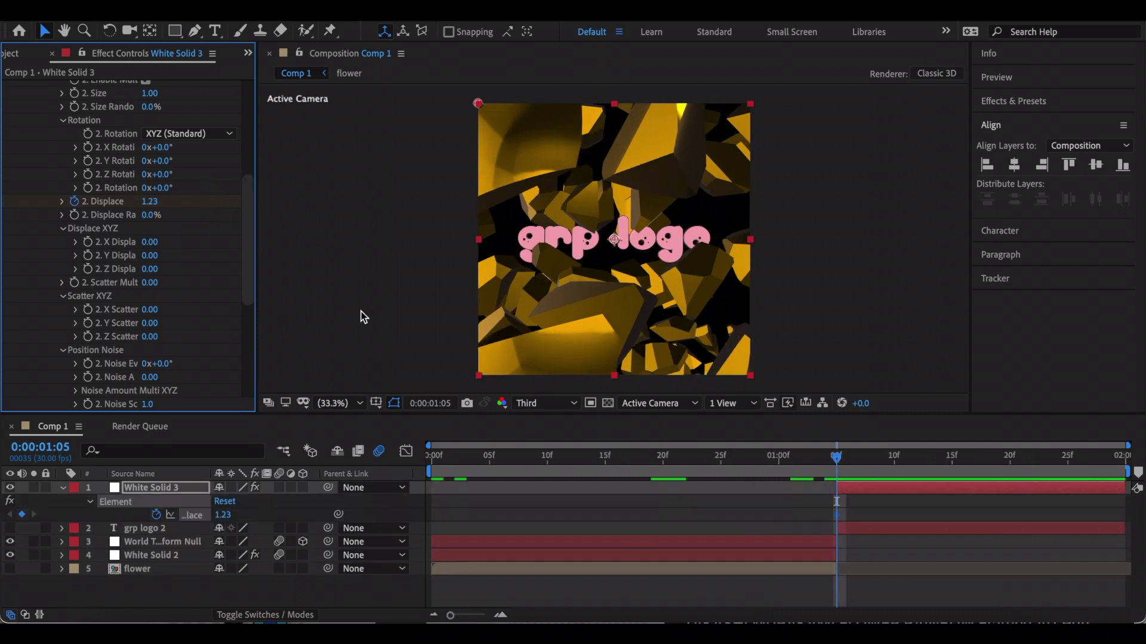
{"action": "key", "text": "End"}
{"action": "left_click_drag", "start_coordinate": [150, 202], "coordinate": [208, 195]}
Step: Ease the first displacement keyframe in the Graph Editor and reduce shard Size to 0.75
{"action": "key", "text": "j"}
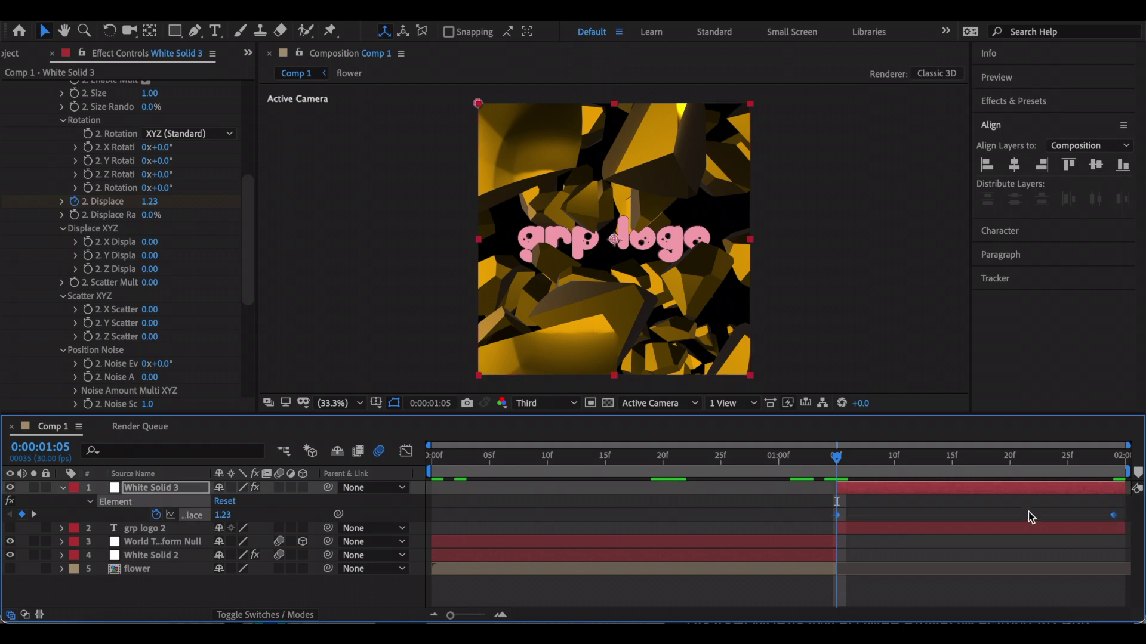
{"action": "left_click", "coordinate": [1027, 512]}
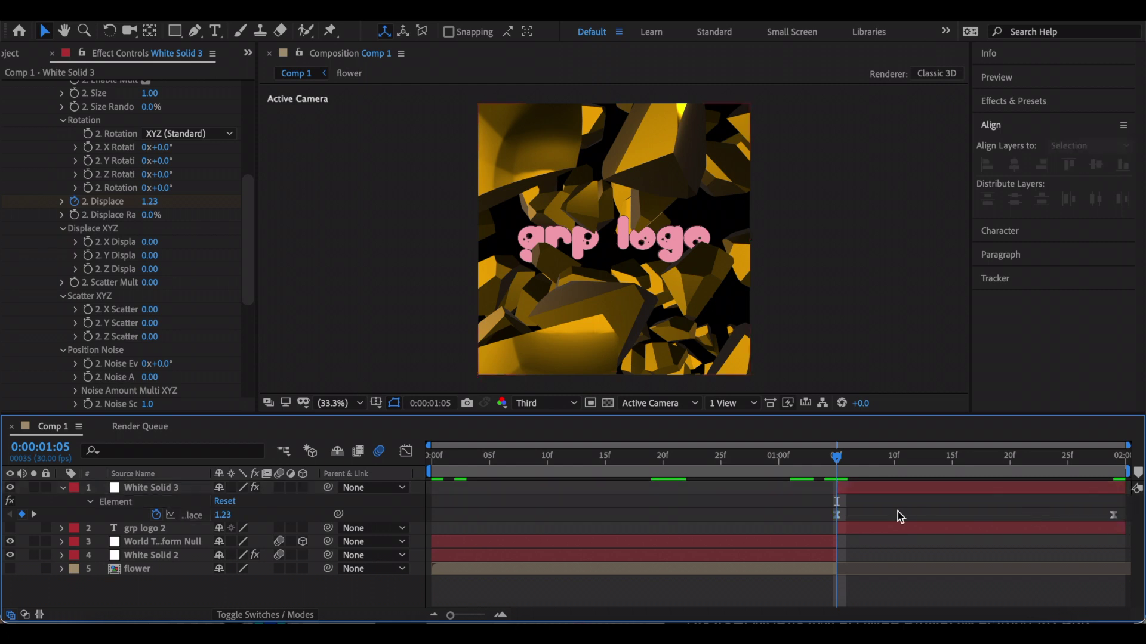
{"action": "left_click", "coordinate": [837, 515]}
{"action": "left_click", "coordinate": [406, 451]}
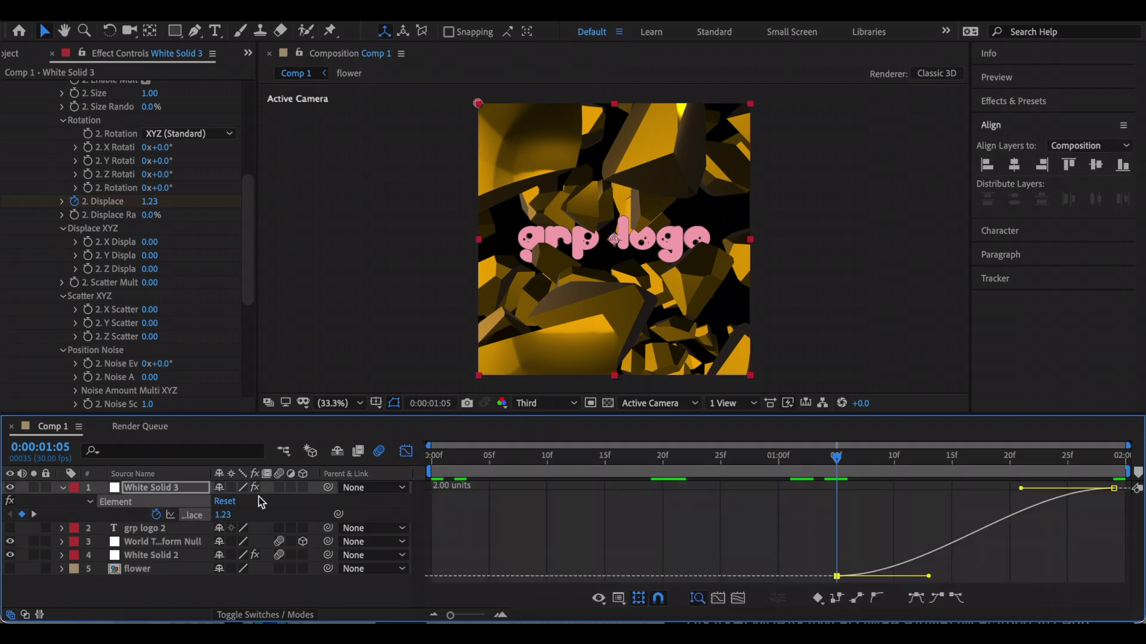
{"action": "key", "text": "shift+F3"}
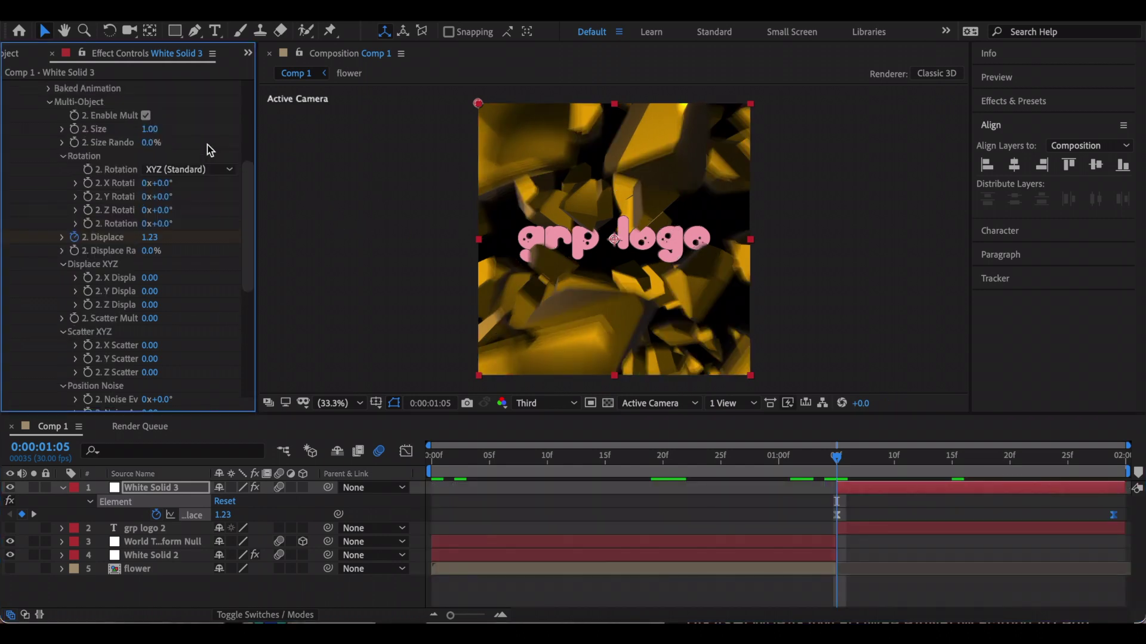
{"action": "mouse_move", "coordinate": [158, 136]}
{"action": "left_mouse_down"}
{"action": "mouse_move", "coordinate": [129, 132]}
{"action": "mouse_move", "coordinate": [139, 127]}
{"action": "left_mouse_up"}
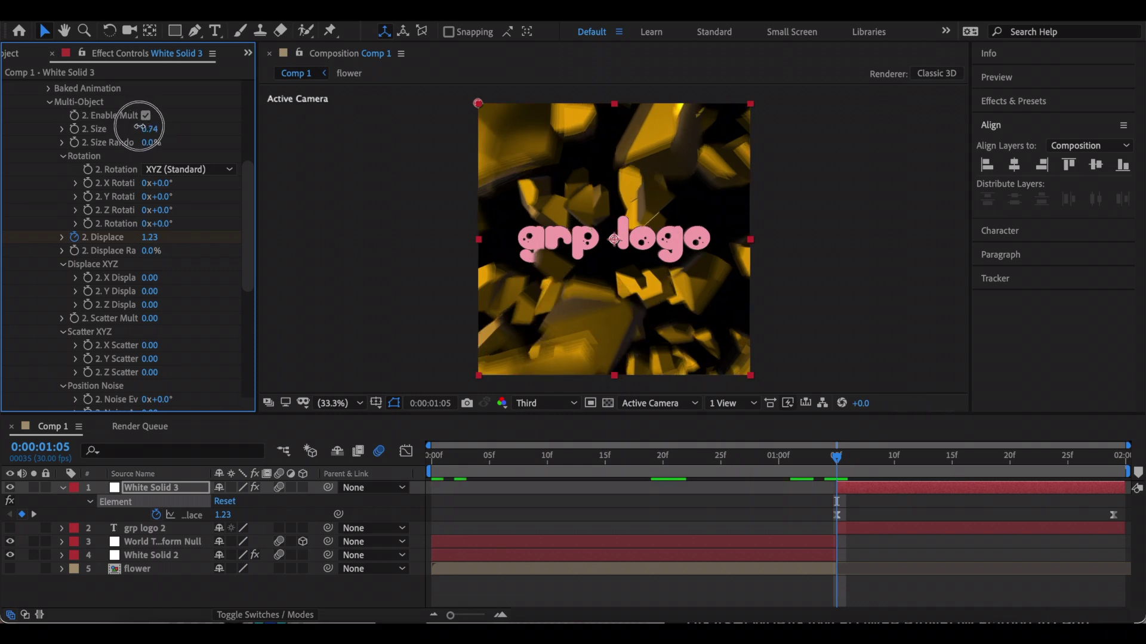
{"action": "left_click", "coordinate": [150, 130]}
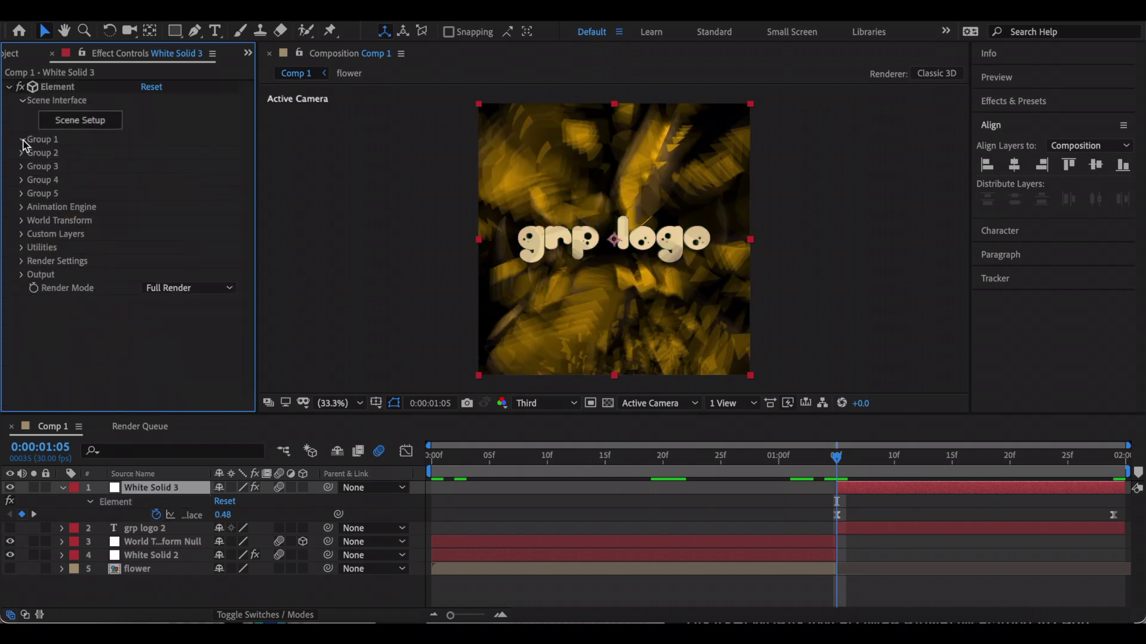
Step: Keyframe Group 1 Particle Size at 17.60 at the comp end and 0 at 1:05
{"action": "left_click", "coordinate": [23, 140]}
{"action": "left_click", "coordinate": [36, 180]}
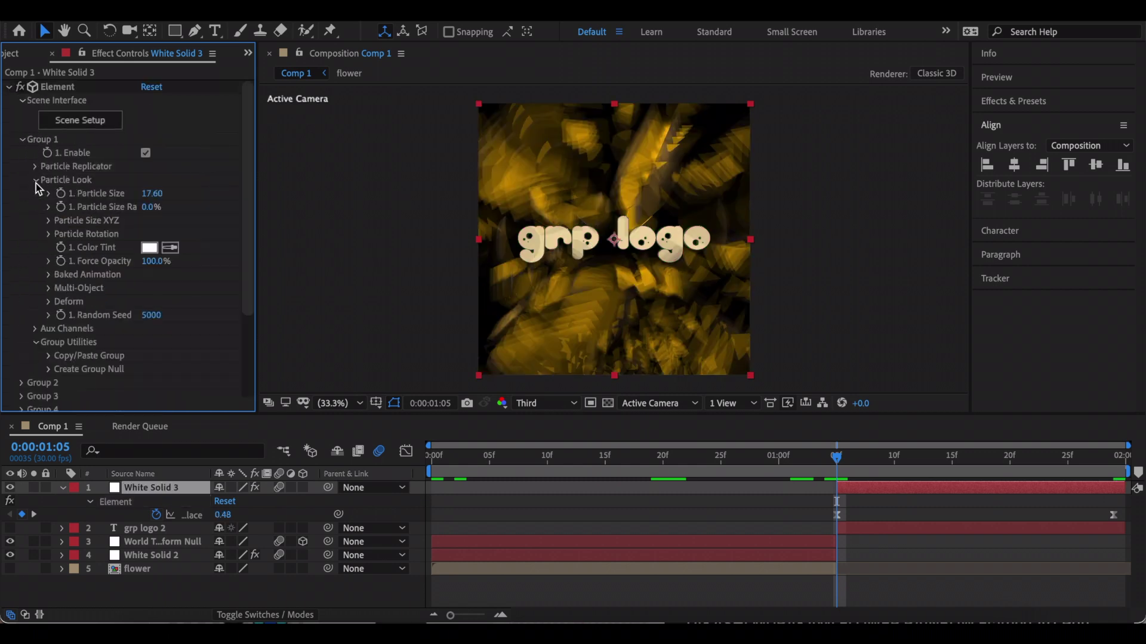
{"action": "left_click", "coordinate": [61, 193]}
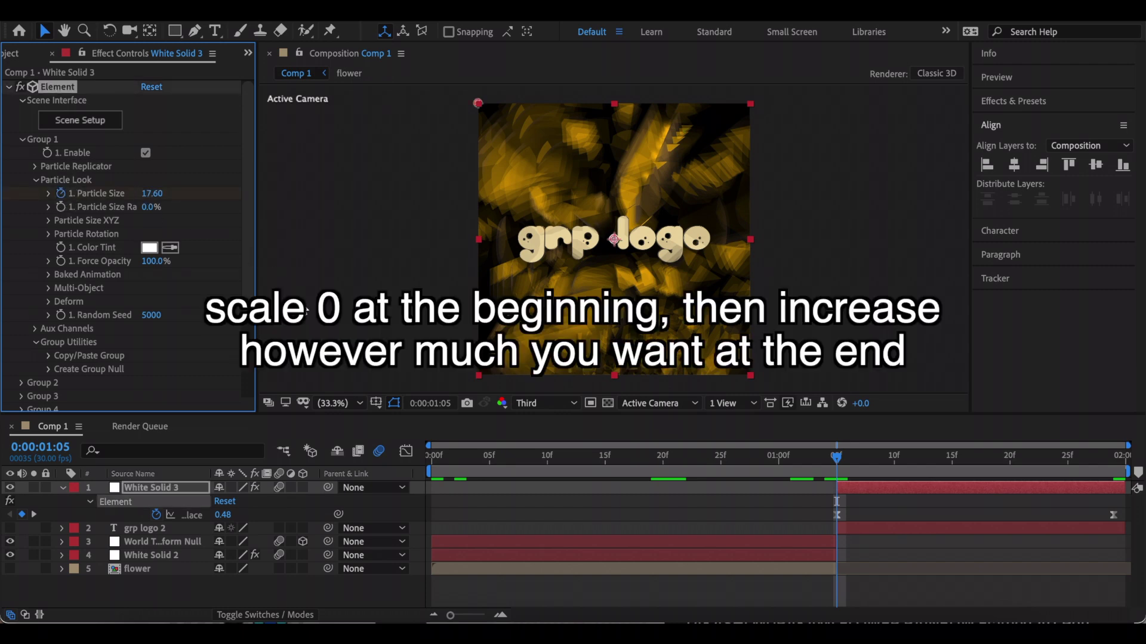
{"action": "left_click_drag", "start_coordinate": [836, 515], "coordinate": [1113, 514]}
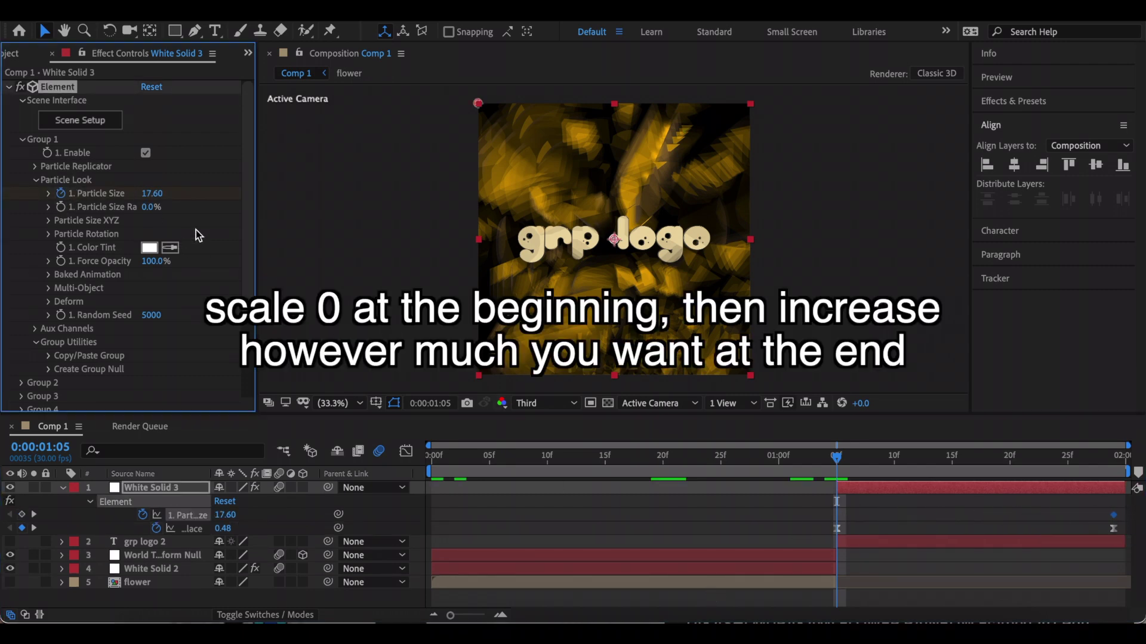
{"action": "left_click", "coordinate": [159, 195]}
{"action": "type", "text": "0"}
{"action": "key", "text": "Return"}
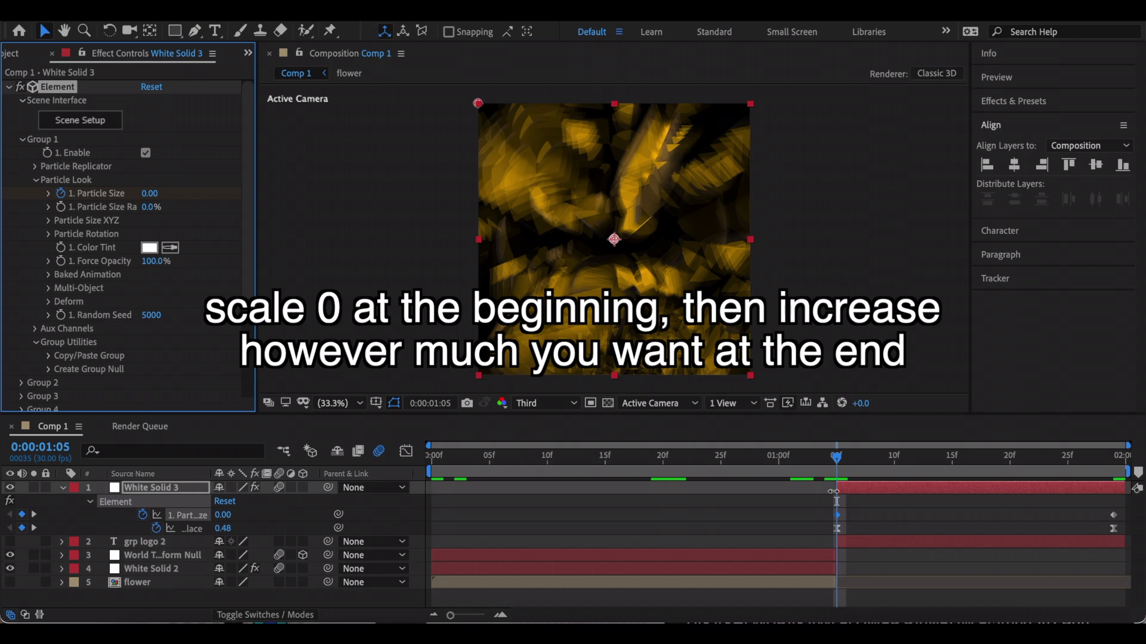
Step: Easy Ease both size keyframes and pull the speed-graph handle so the logo grows quickly early
{"action": "left_click", "coordinate": [833, 492]}
{"action": "key", "text": "F9"}
{"action": "left_click", "coordinate": [779, 508]}
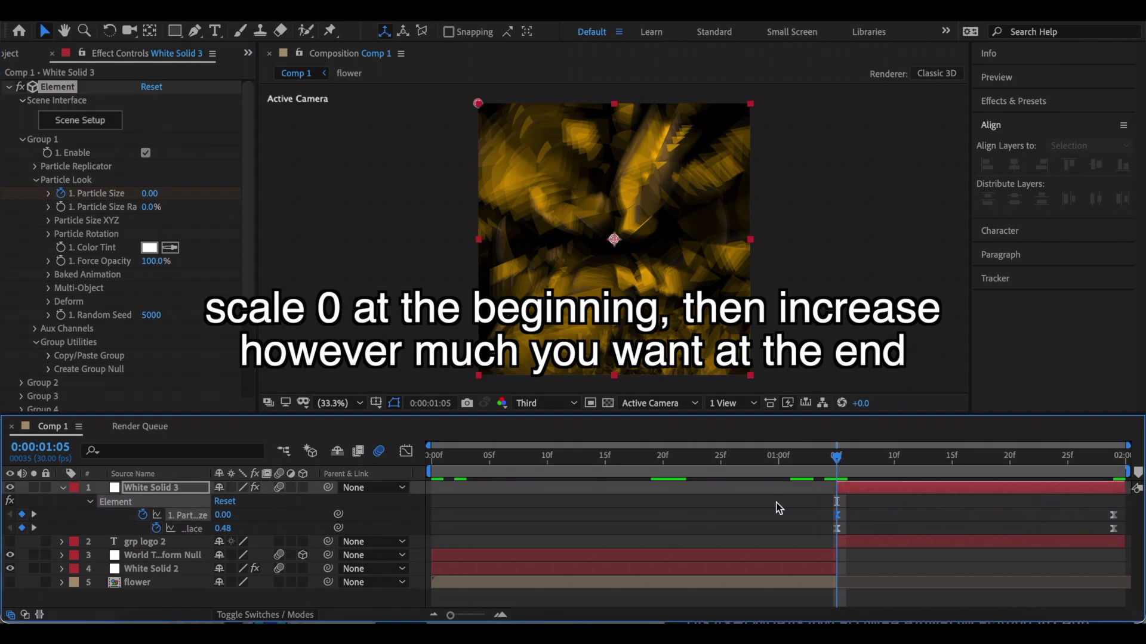
{"action": "key", "text": "shift+F3"}
{"action": "left_click", "coordinate": [814, 510]}
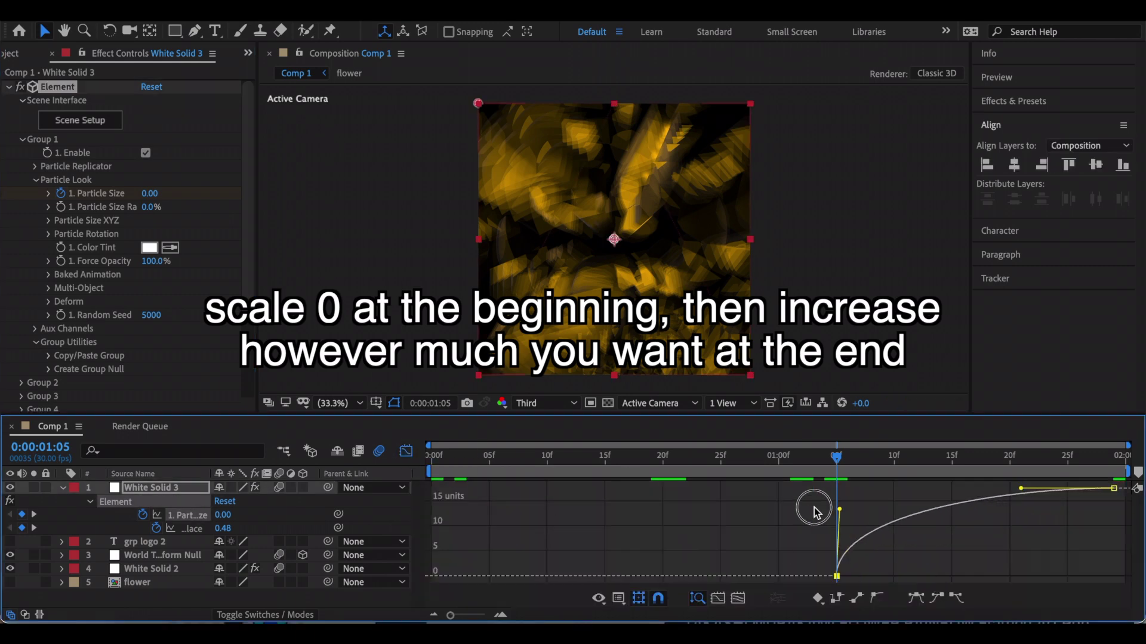
{"action": "left_click_drag", "start_coordinate": [1018, 487], "coordinate": [878, 488]}
{"action": "left_click", "coordinate": [877, 489]}
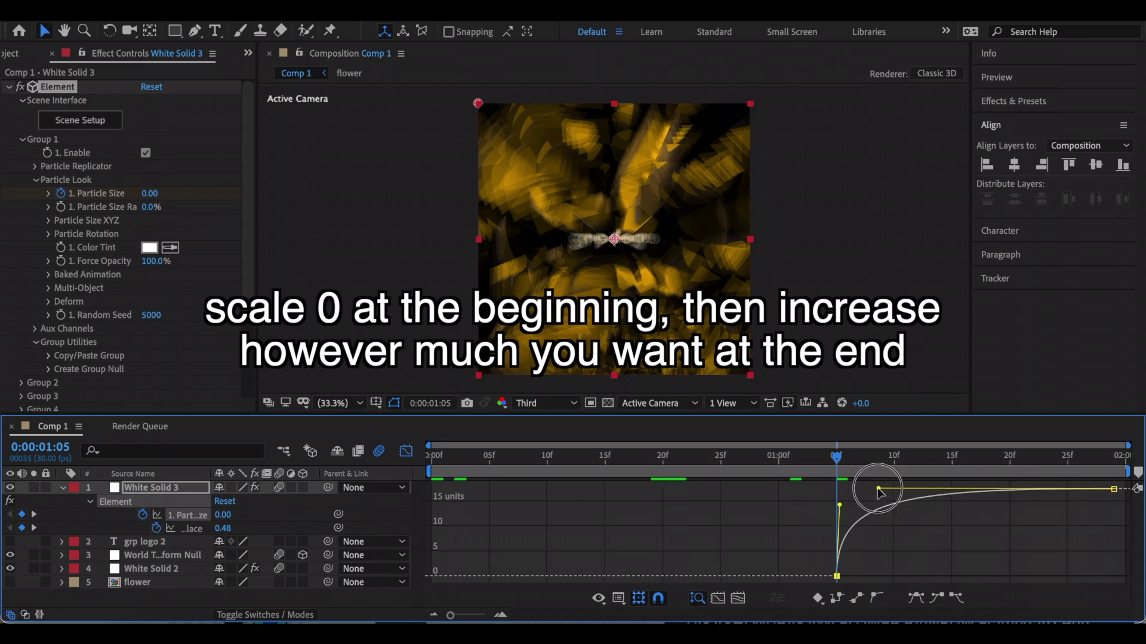
Step: Enable Group 1 Multi-Object and keyframe its Rotation at 23° at 1:05
{"action": "key", "text": "shift+F3"}
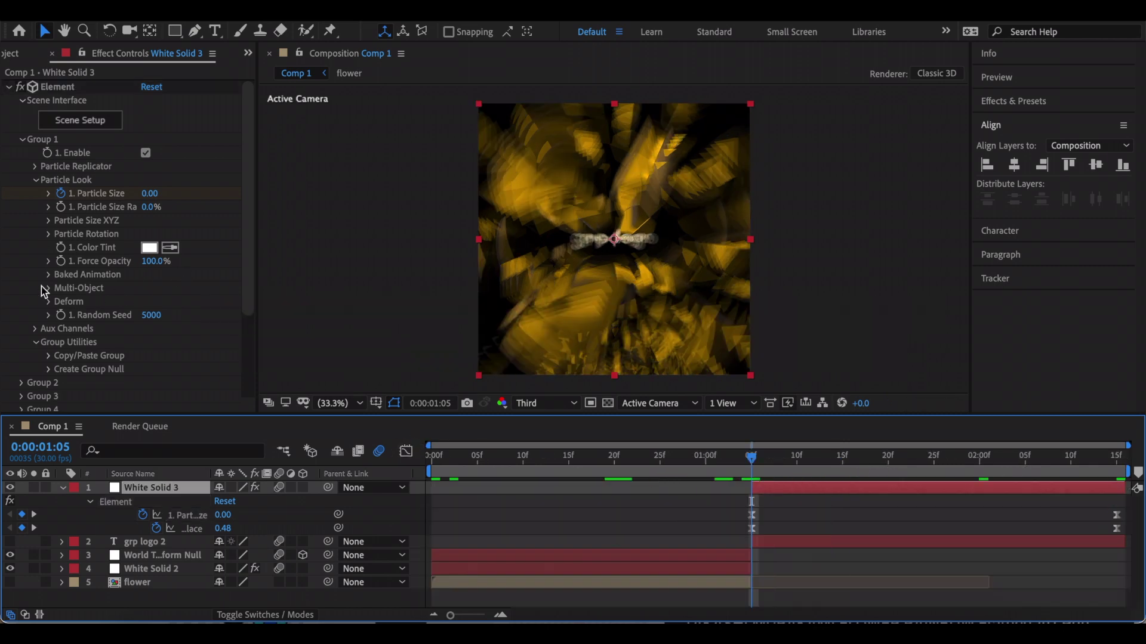
{"action": "left_click", "coordinate": [47, 288]}
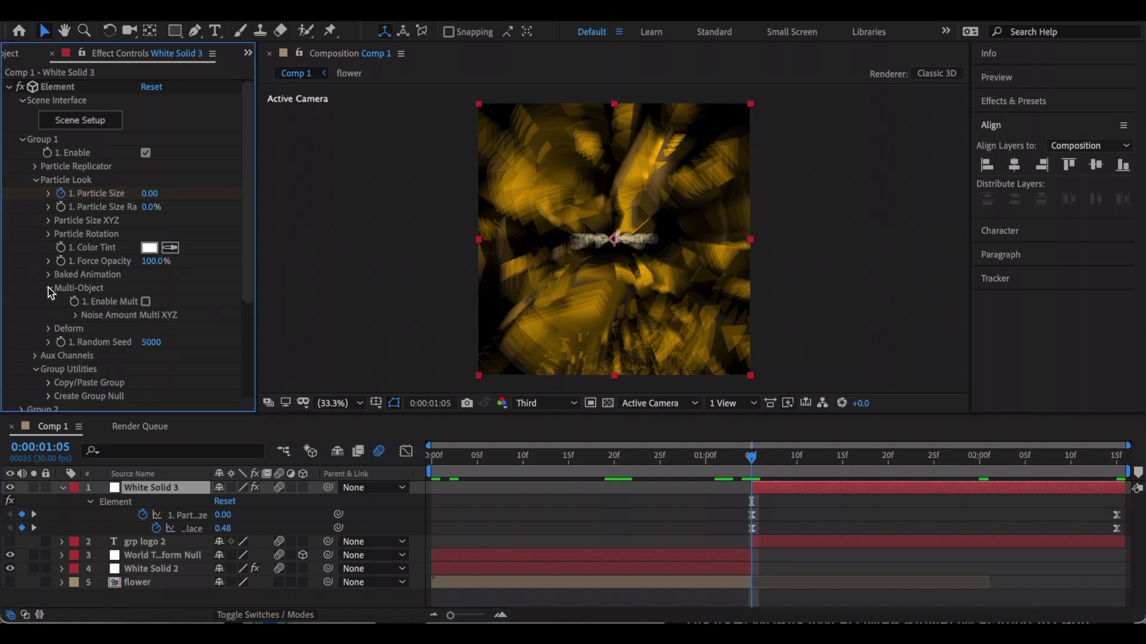
{"action": "left_click", "coordinate": [146, 301]}
{"action": "scroll", "coordinate": [179, 263], "scroll_direction": "down", "scroll_amount": 3}
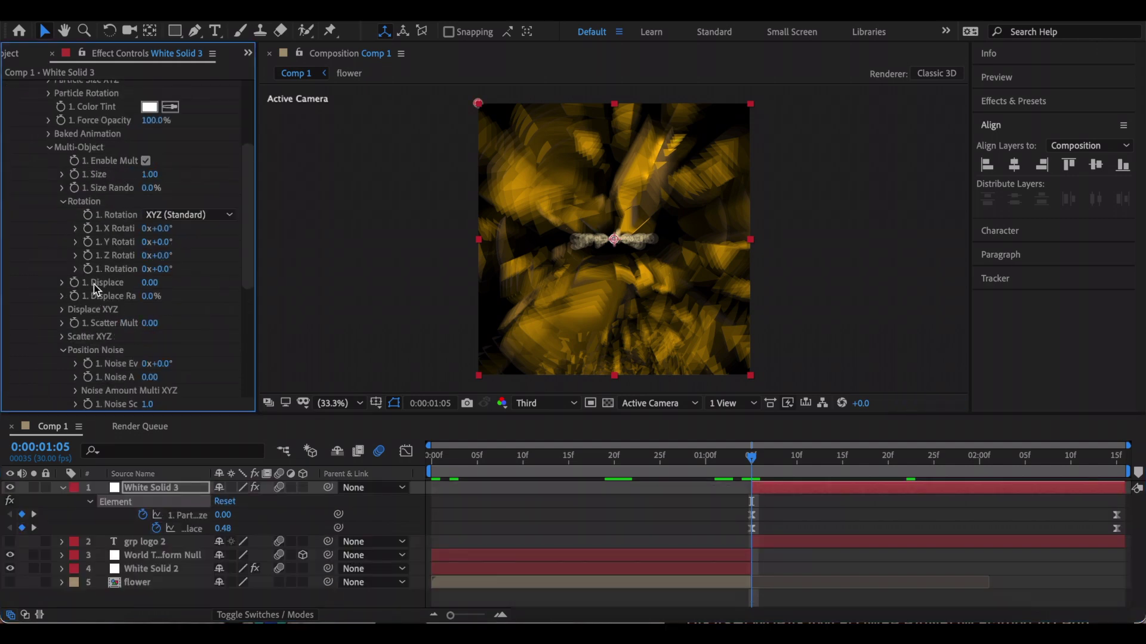
{"action": "left_click", "coordinate": [88, 270]}
{"action": "key", "text": "u"}
{"action": "left_click_drag", "start_coordinate": [227, 529], "coordinate": [252, 534]}
Step: Set Rotation to -26° at the end and ease both keyframes' bezier handles in the Graph Editor
{"action": "key", "text": "space"}
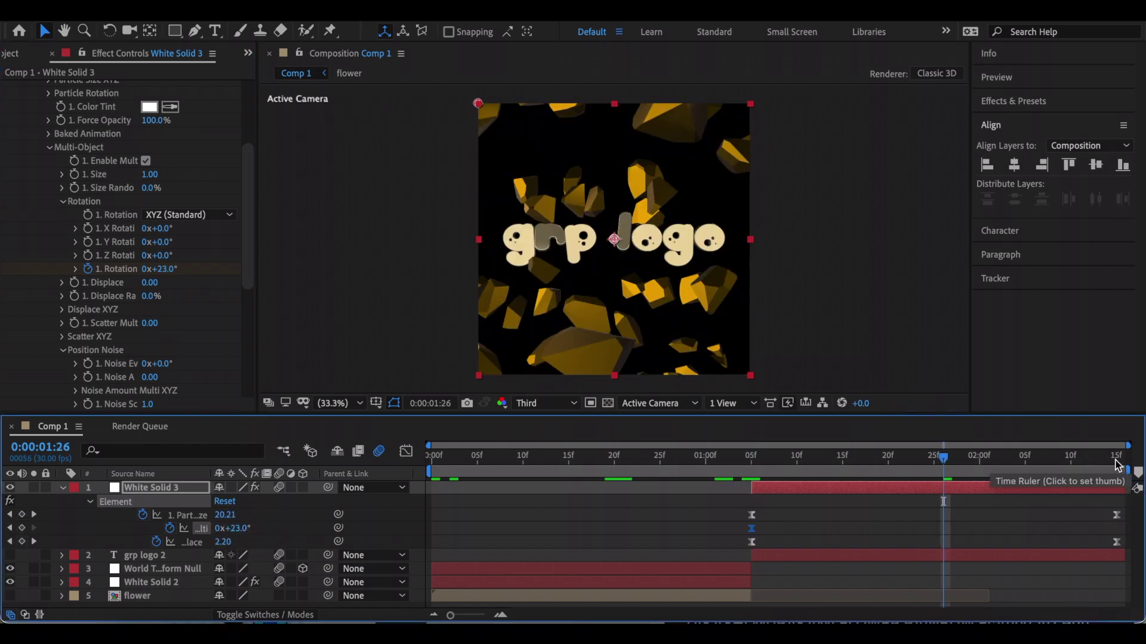
{"action": "left_click", "coordinate": [1116, 459]}
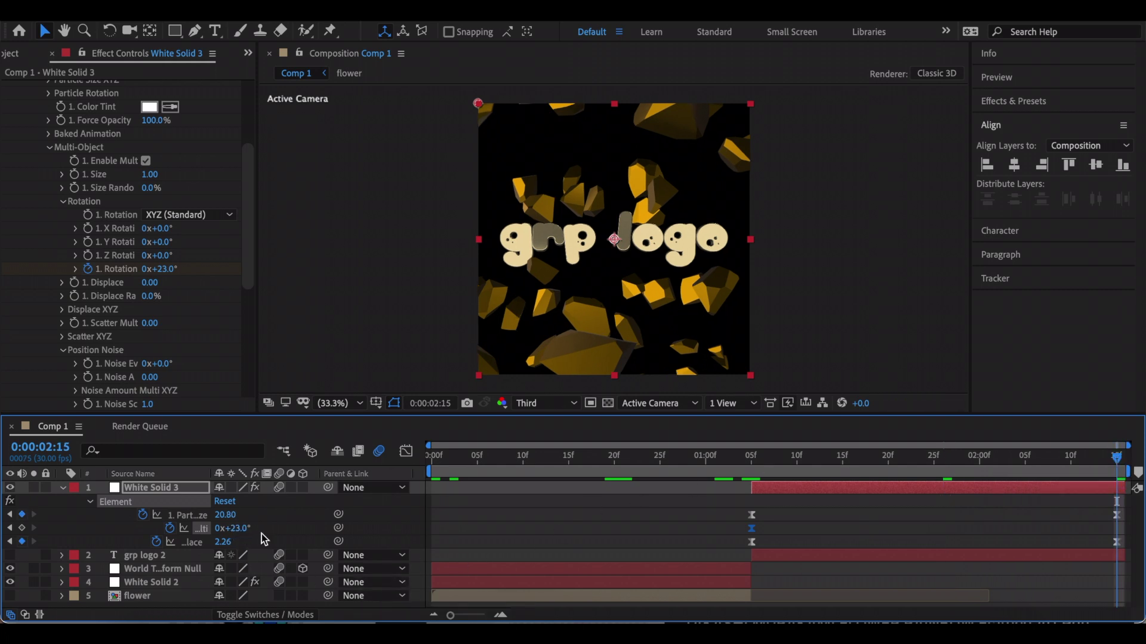
{"action": "left_click_drag", "start_coordinate": [242, 534], "coordinate": [192, 532]}
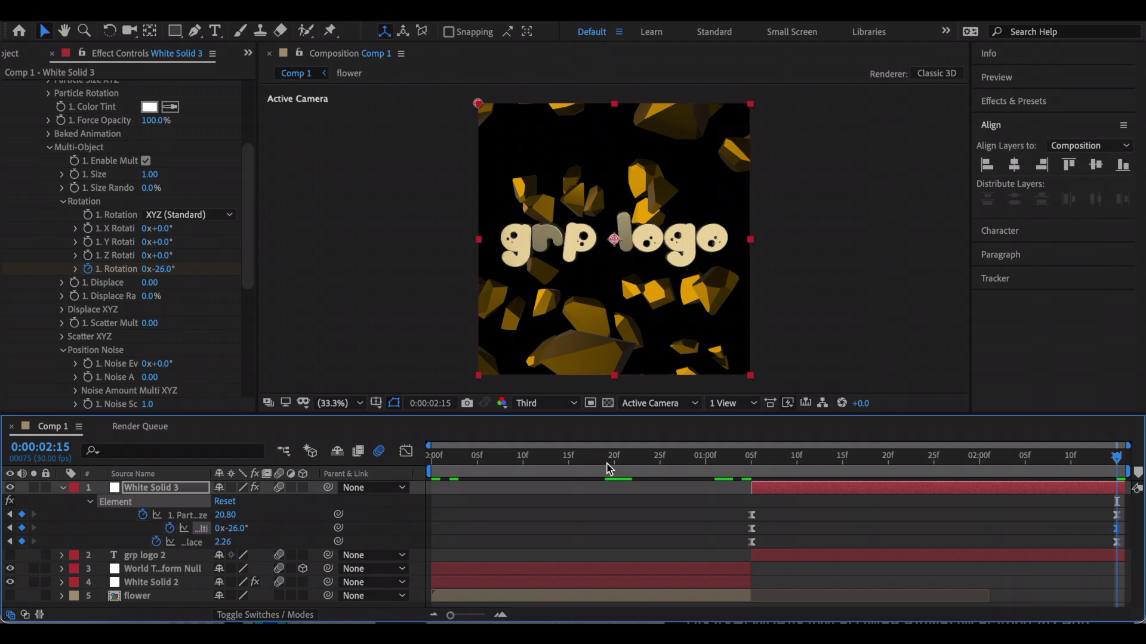
{"action": "left_click", "coordinate": [406, 452]}
{"action": "left_click_drag", "start_coordinate": [770, 488], "coordinate": [753, 530]}
{"action": "left_click_drag", "start_coordinate": [1104, 576], "coordinate": [1133, 550]}
Step: Create a World Transform null from Element's World Transform options
{"action": "left_click", "coordinate": [751, 471]}
{"action": "key", "text": "shift+F3"}
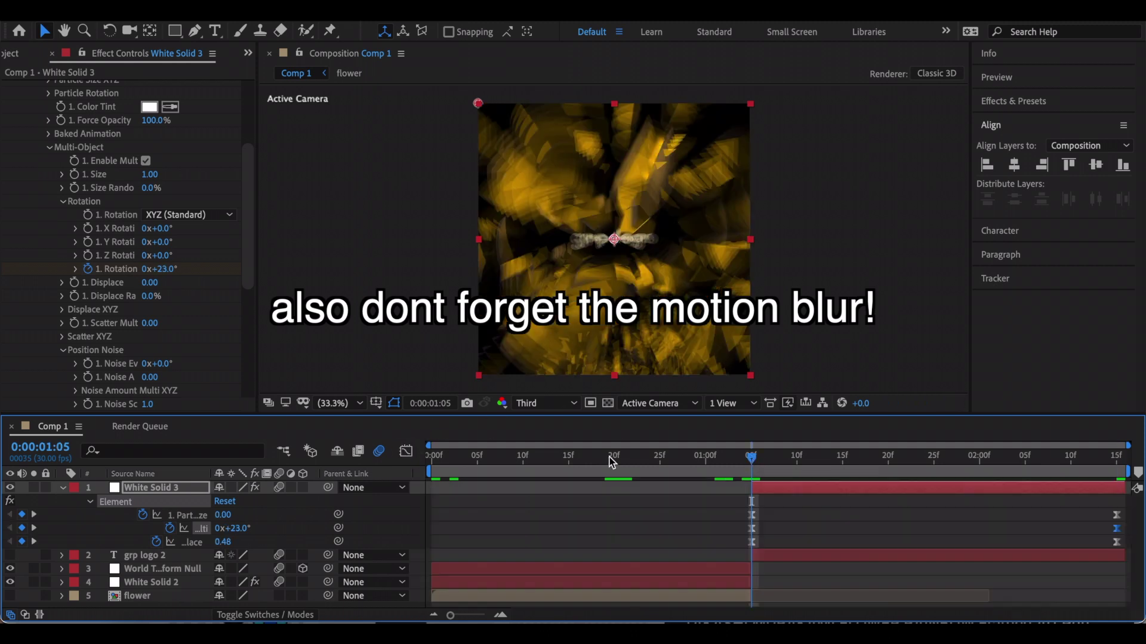
{"action": "key", "text": "F3"}
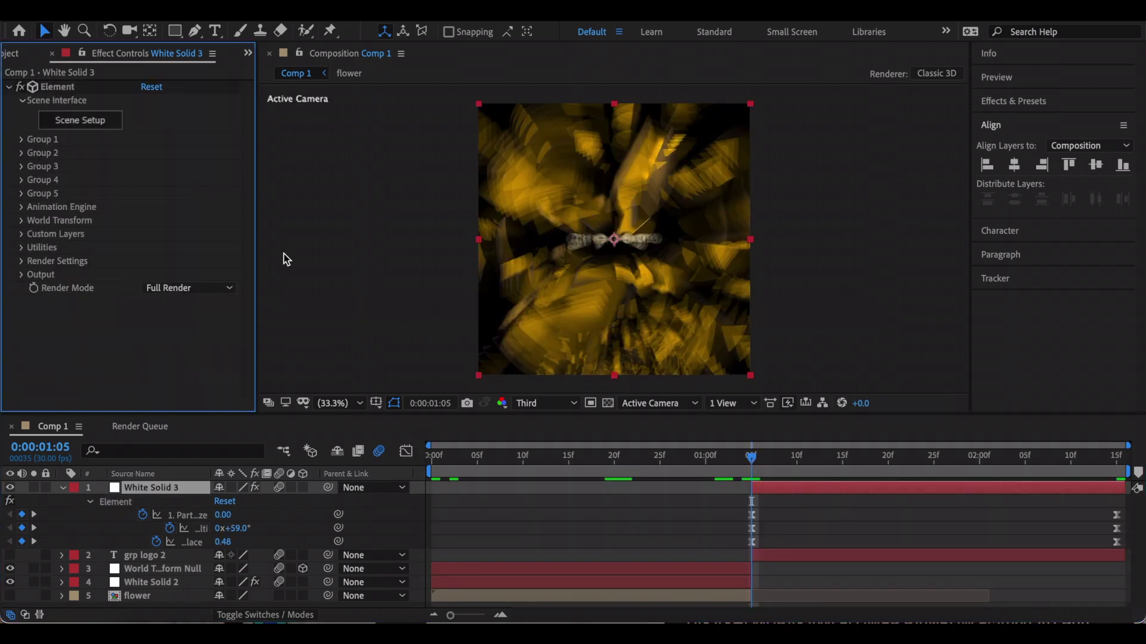
{"action": "left_click", "coordinate": [23, 221]}
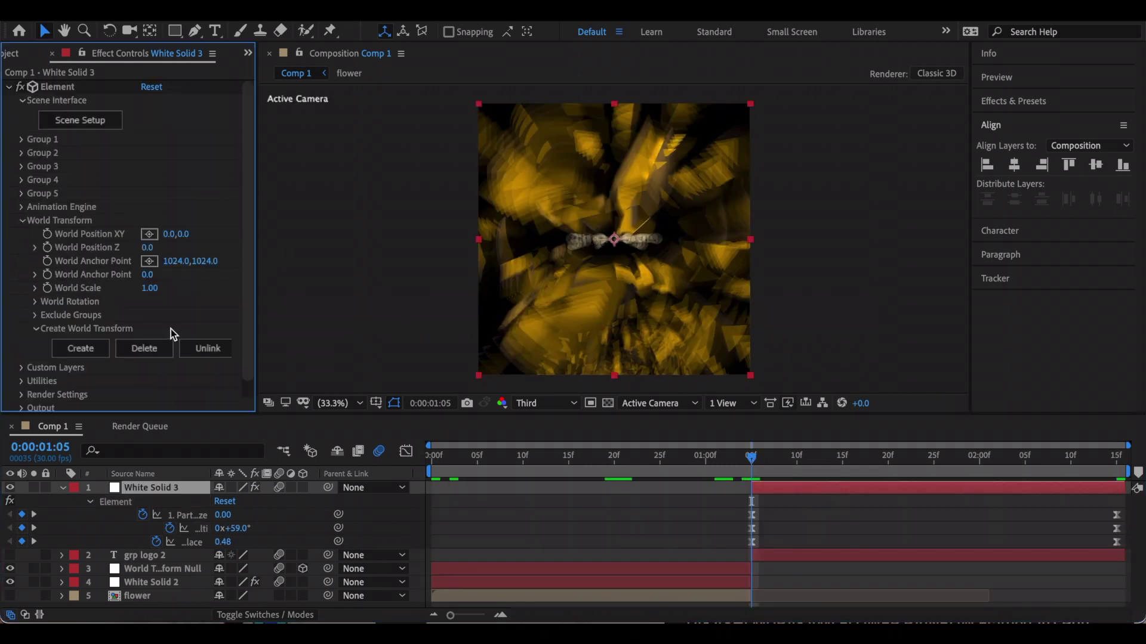
{"action": "left_click", "coordinate": [80, 348]}
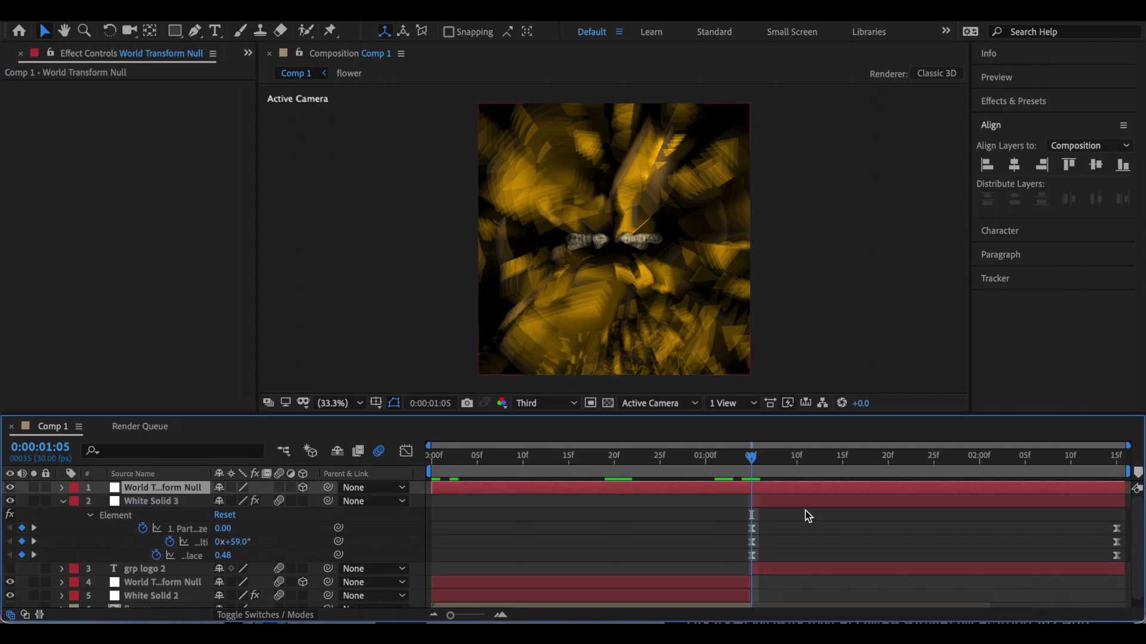
Step: Keyframe the null's Y Rotation from 35° at 1:05 swinging back at the end, with eased curves
{"action": "key", "text": "r"}
{"action": "left_click", "coordinate": [102, 529]}
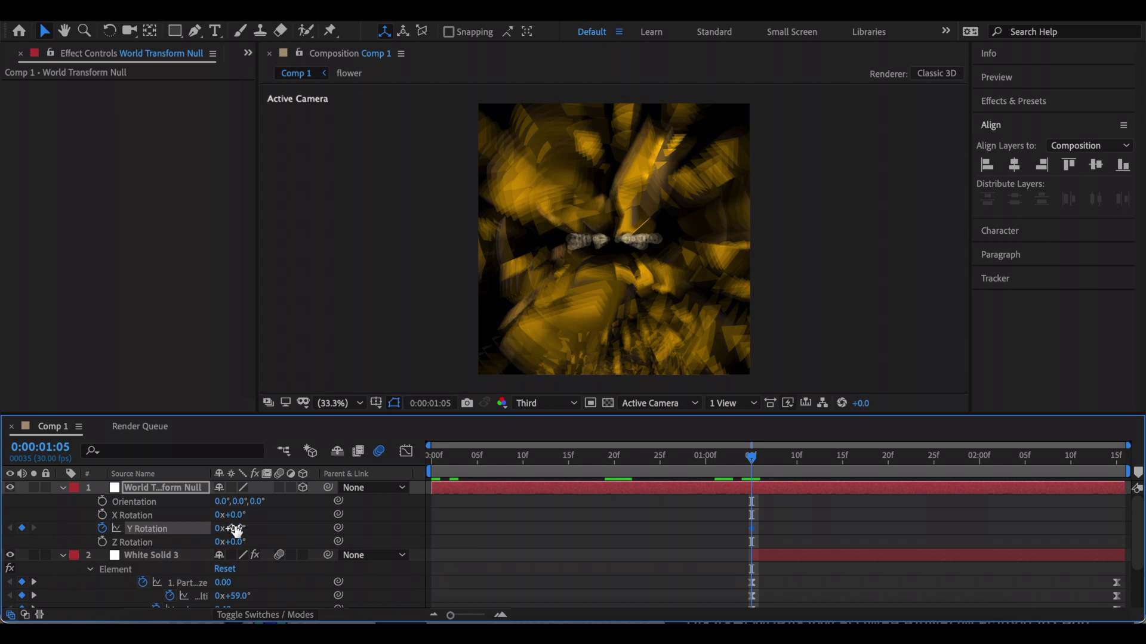
{"action": "left_click_drag", "start_coordinate": [237, 530], "coordinate": [265, 528]}
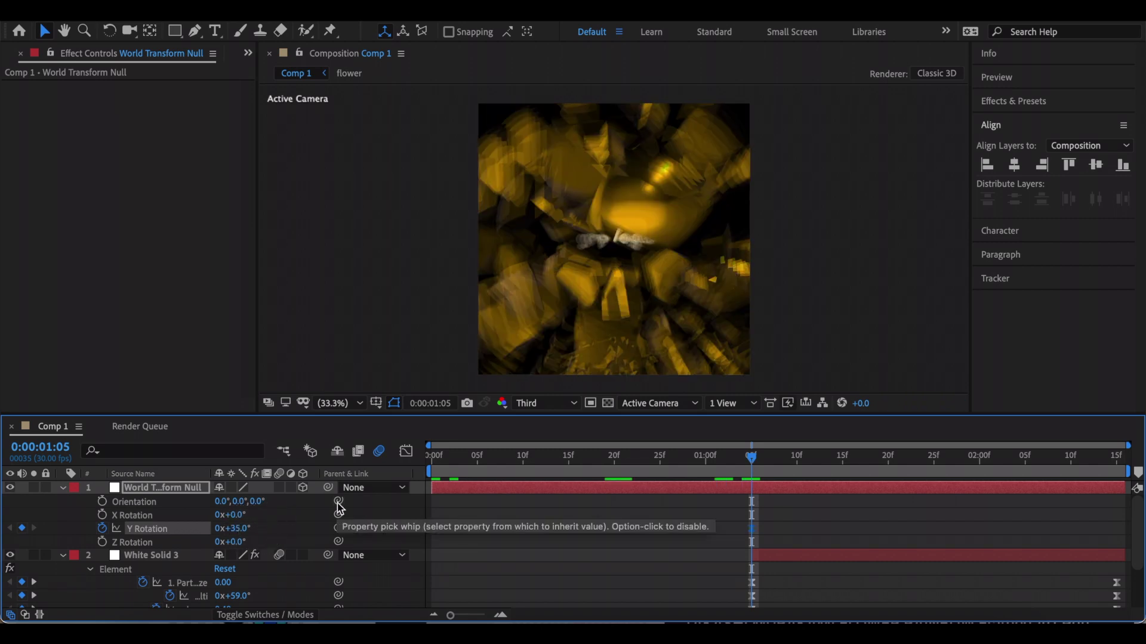
{"action": "key", "text": "End"}
{"action": "mouse_move", "coordinate": [234, 533]}
{"action": "left_mouse_down"}
{"action": "mouse_move", "coordinate": [179, 531]}
{"action": "mouse_move", "coordinate": [230, 531]}
{"action": "left_mouse_up"}
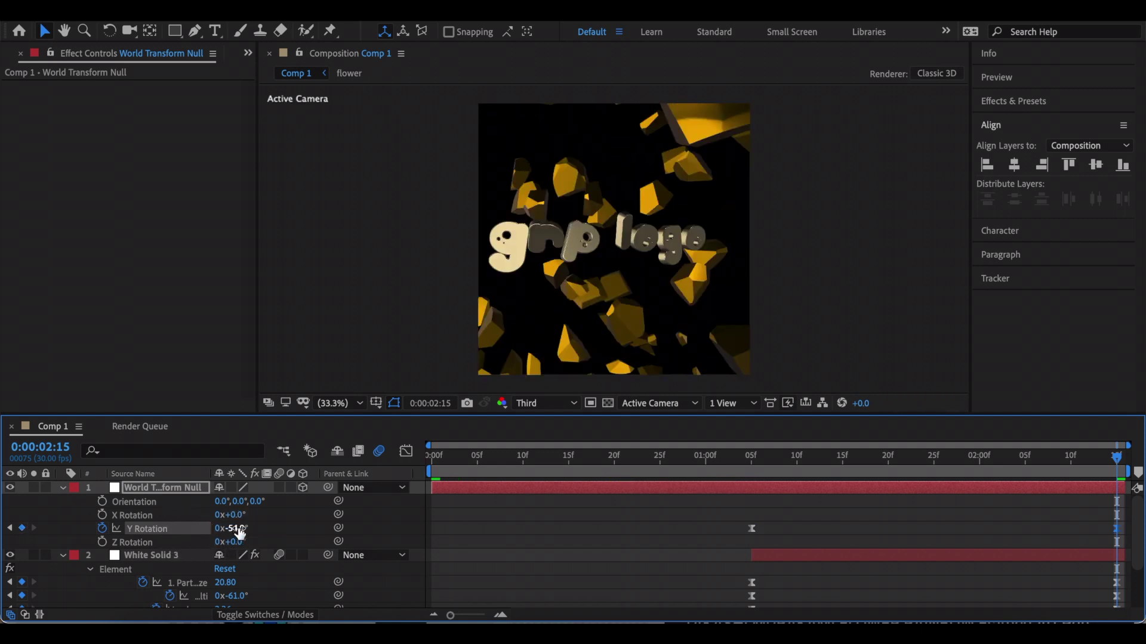
{"action": "left_click", "coordinate": [406, 452]}
{"action": "left_click_drag", "start_coordinate": [776, 488], "coordinate": [754, 563]}
{"action": "left_click_drag", "start_coordinate": [1098, 570], "coordinate": [1114, 506]}
Step: Keyframe the null's Scale from 124% at 1:05 to 79% at the end and ease the curve
{"action": "left_click", "coordinate": [753, 462]}
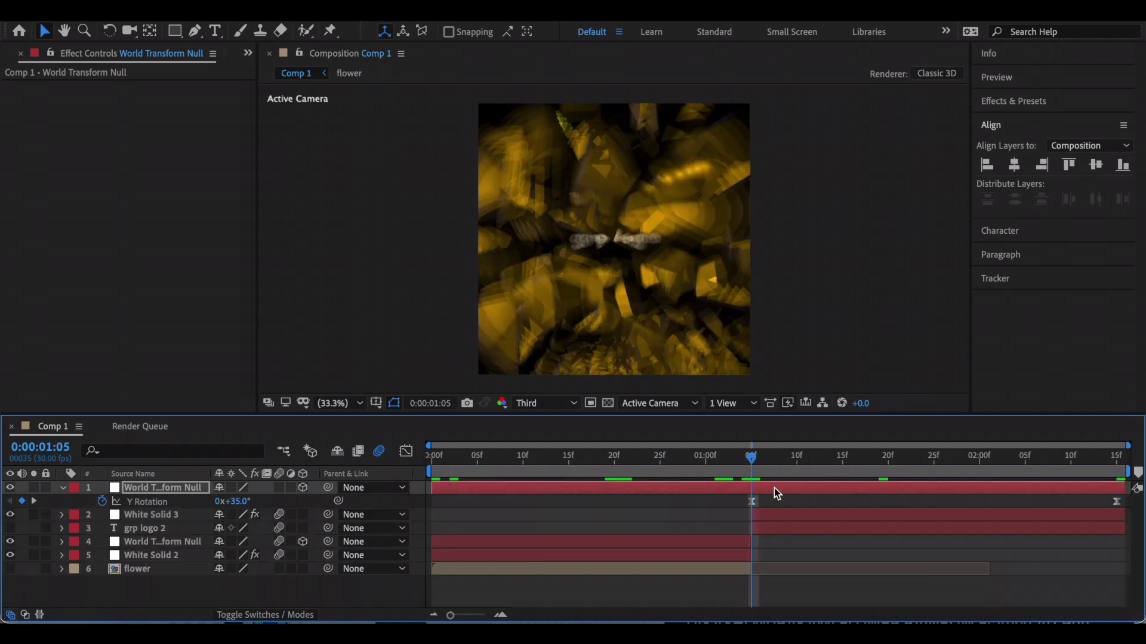
{"action": "key", "text": "s"}
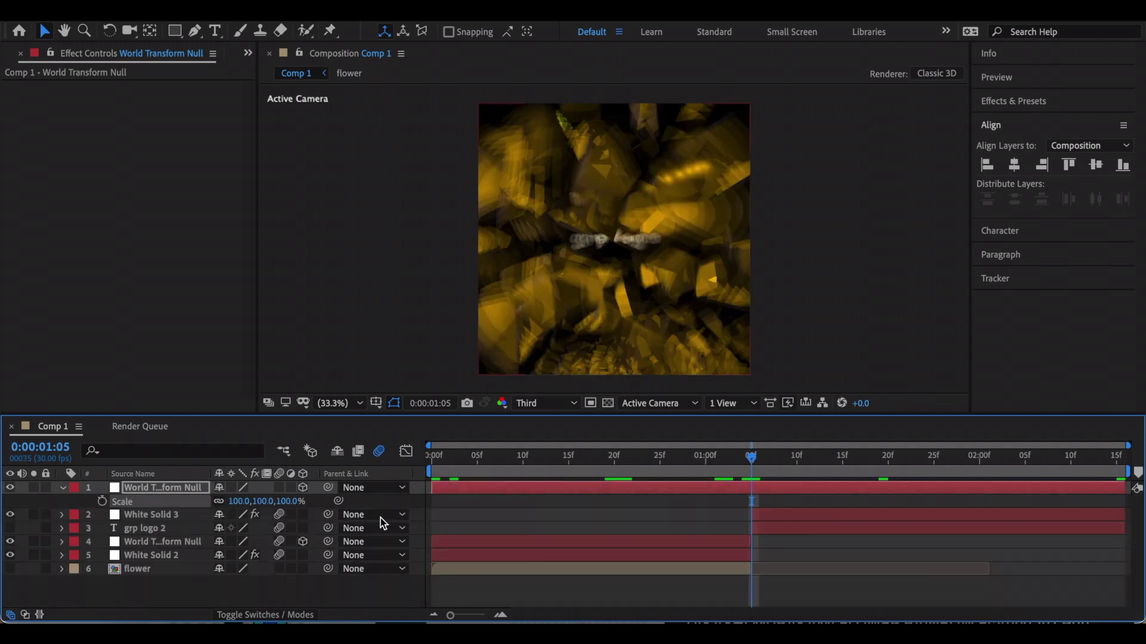
{"action": "mouse_move", "coordinate": [239, 501]}
{"action": "left_mouse_down"}
{"action": "mouse_move", "coordinate": [295, 506]}
{"action": "mouse_move", "coordinate": [257, 507]}
{"action": "left_mouse_up"}
{"action": "key", "text": "End"}
{"action": "key", "text": "shift+F3"}
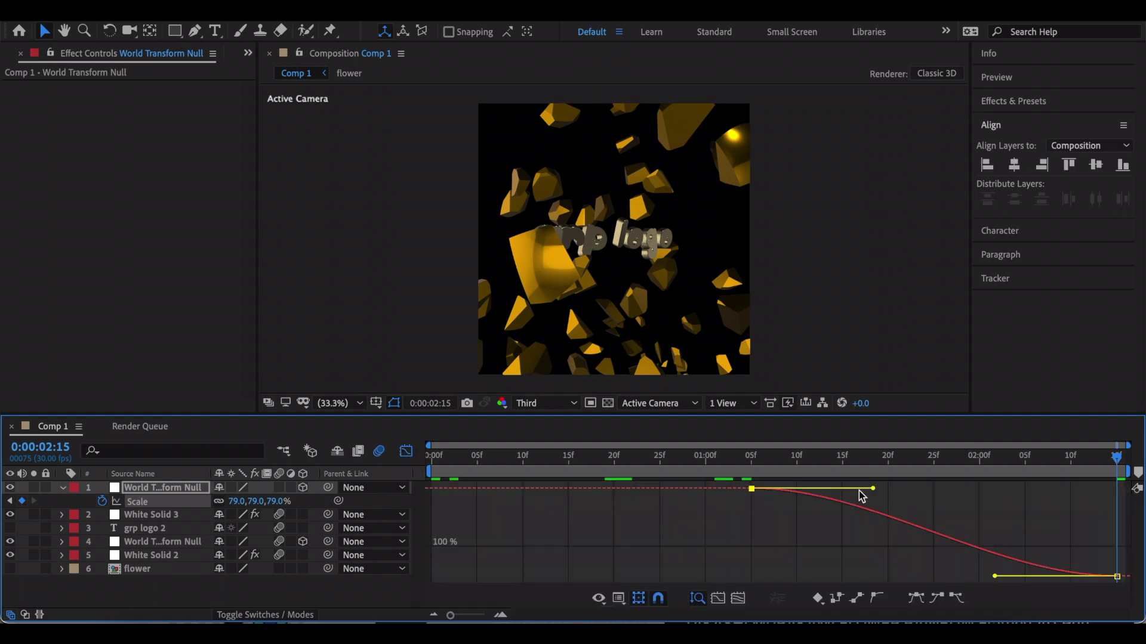
{"action": "left_click_drag", "start_coordinate": [864, 496], "coordinate": [753, 575]}
{"action": "left_click_drag", "start_coordinate": [983, 553], "coordinate": [1114, 519]}
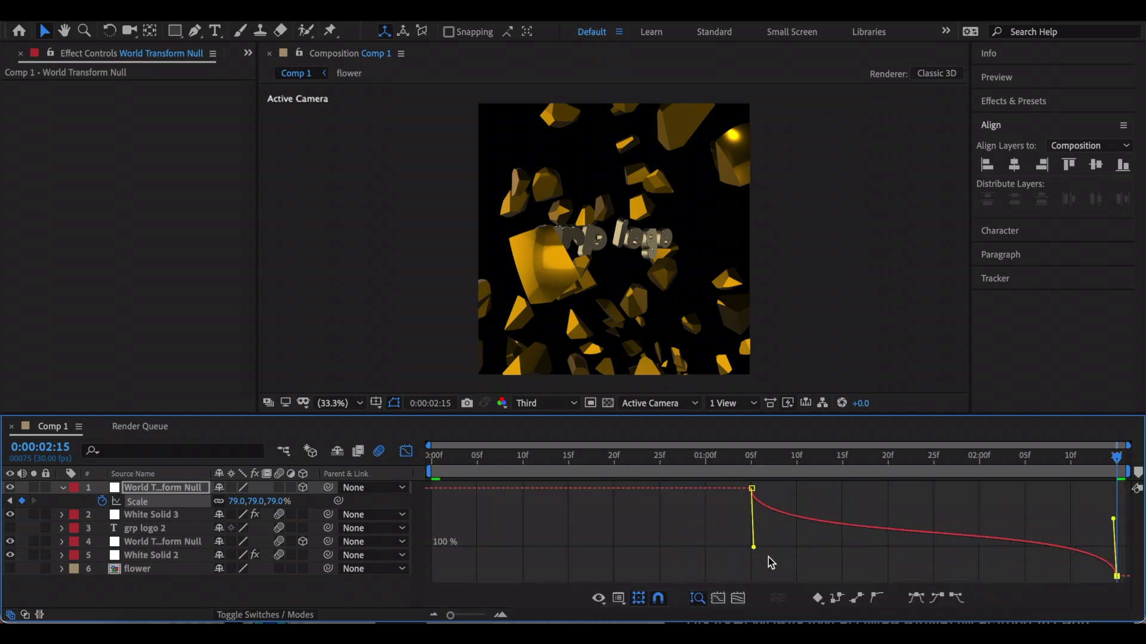
{"action": "left_click", "coordinate": [405, 451]}
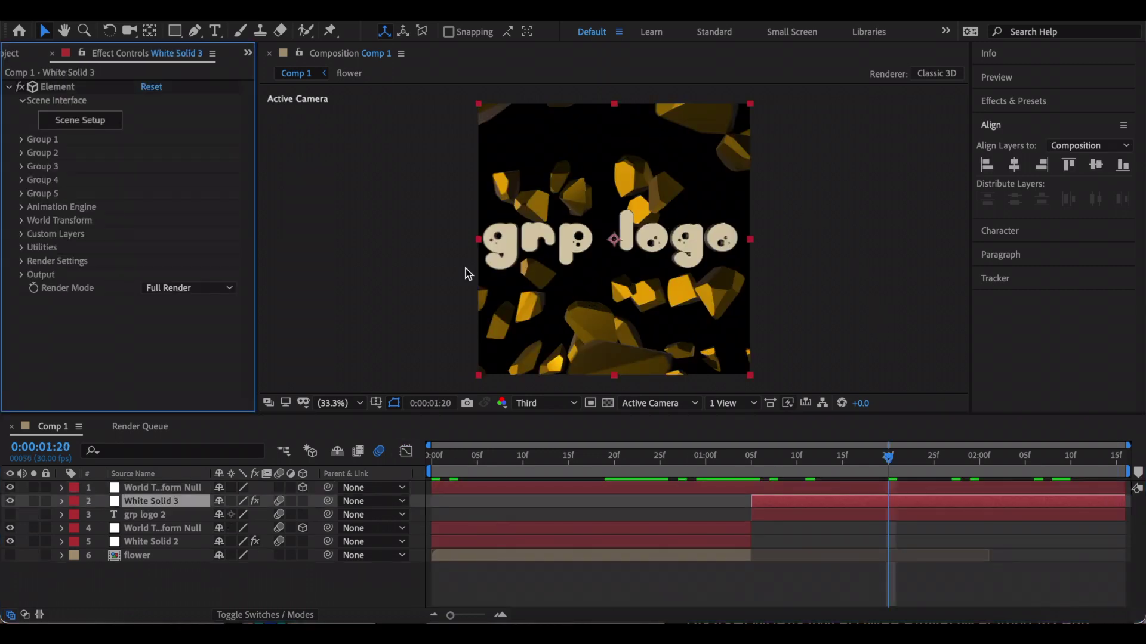
Step: Enable Element Glow from Luminance with Background Glow, Intensity 5.9 and Radius 10.00
{"action": "left_click", "coordinate": [22, 261]}
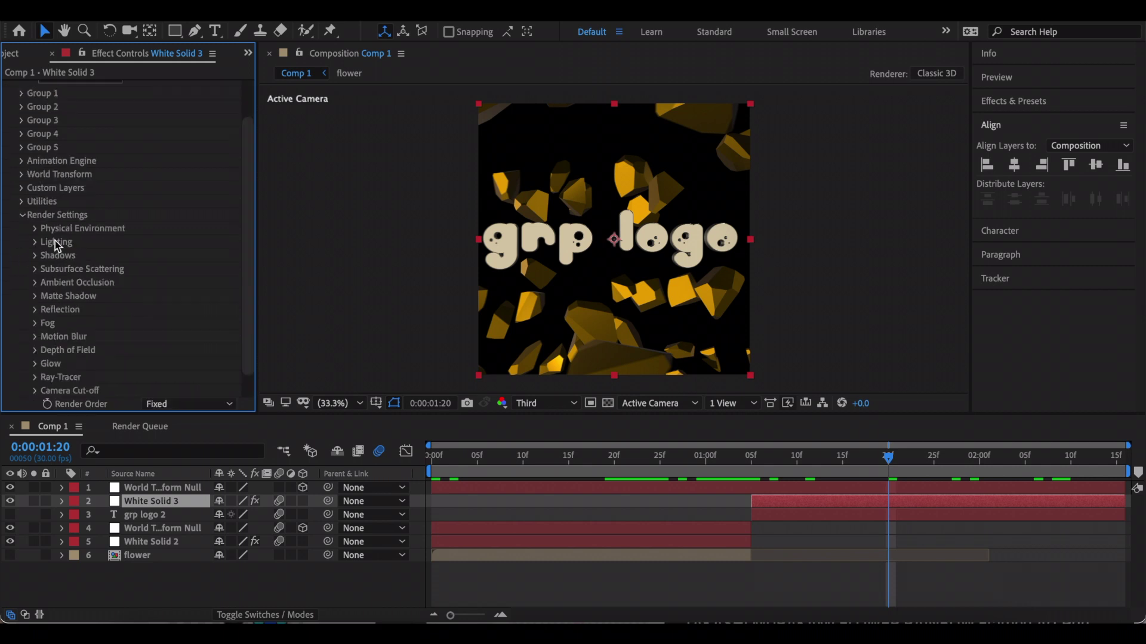
{"action": "left_click", "coordinate": [36, 364]}
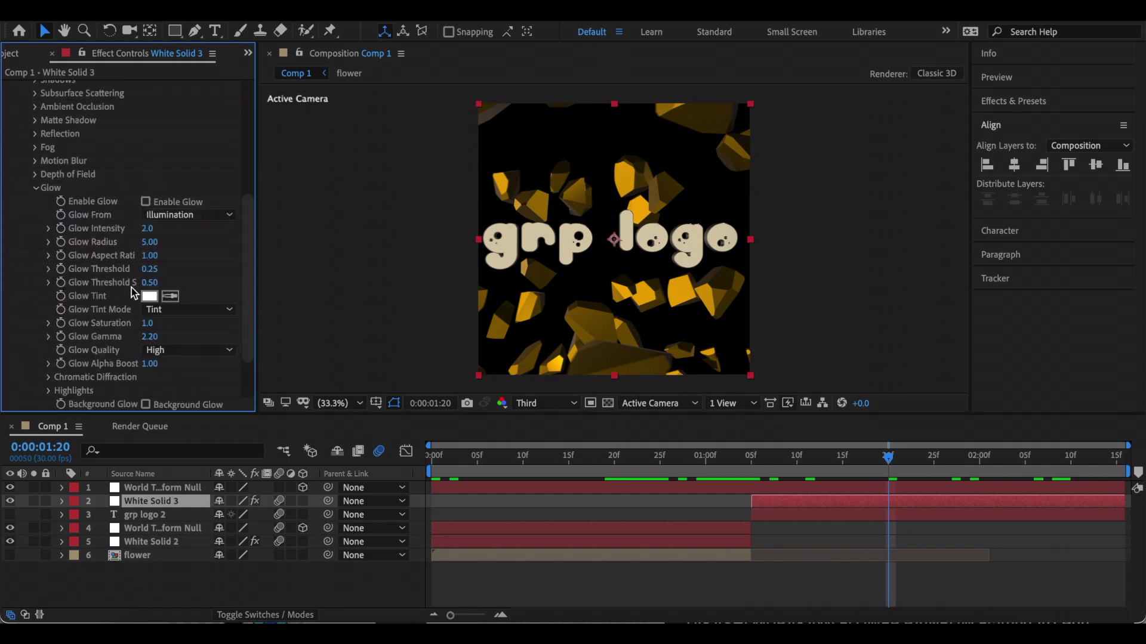
{"action": "left_click", "coordinate": [146, 201]}
{"action": "left_click", "coordinate": [215, 215]}
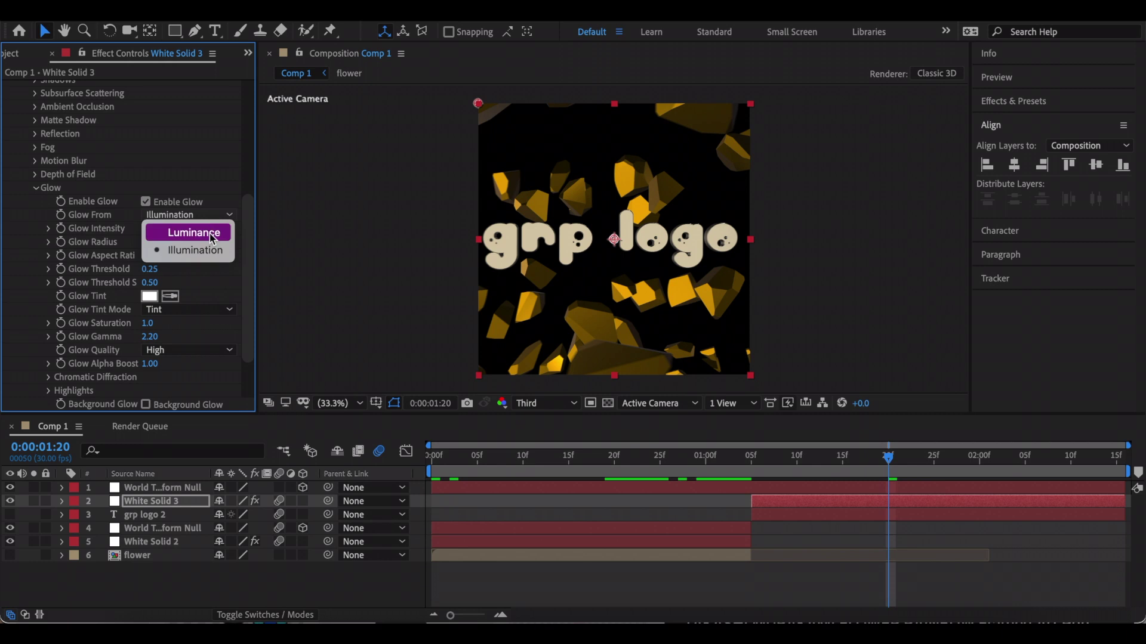
{"action": "left_click", "coordinate": [212, 235]}
{"action": "scroll", "coordinate": [153, 378], "scroll_direction": "down", "scroll_amount": 2}
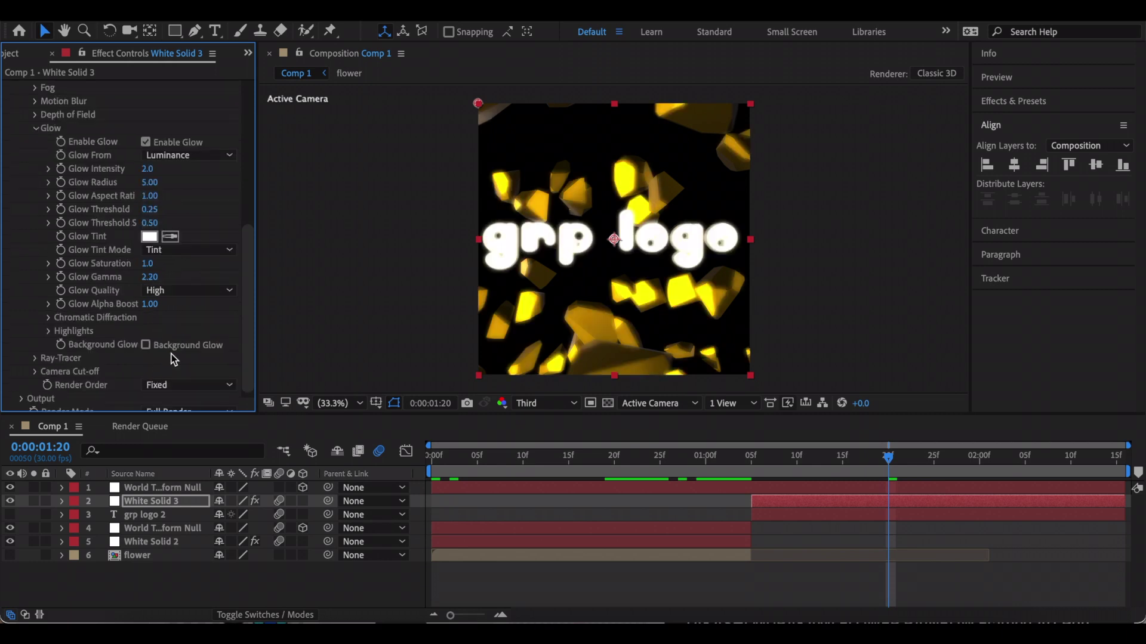
{"action": "left_click", "coordinate": [146, 345]}
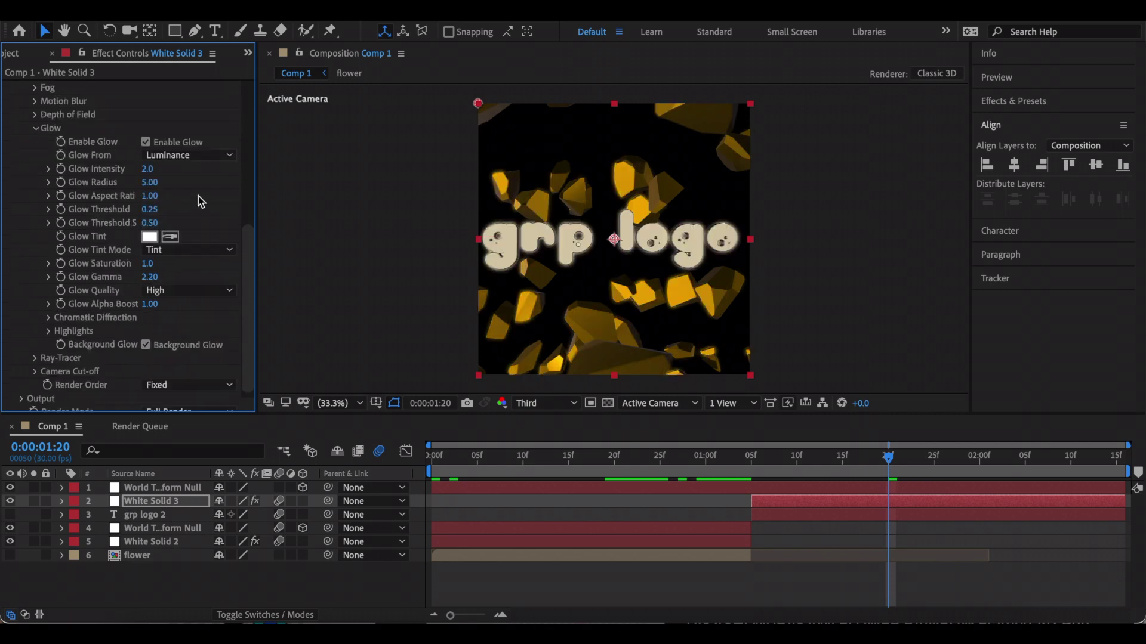
{"action": "left_click_drag", "start_coordinate": [146, 169], "coordinate": [212, 191]}
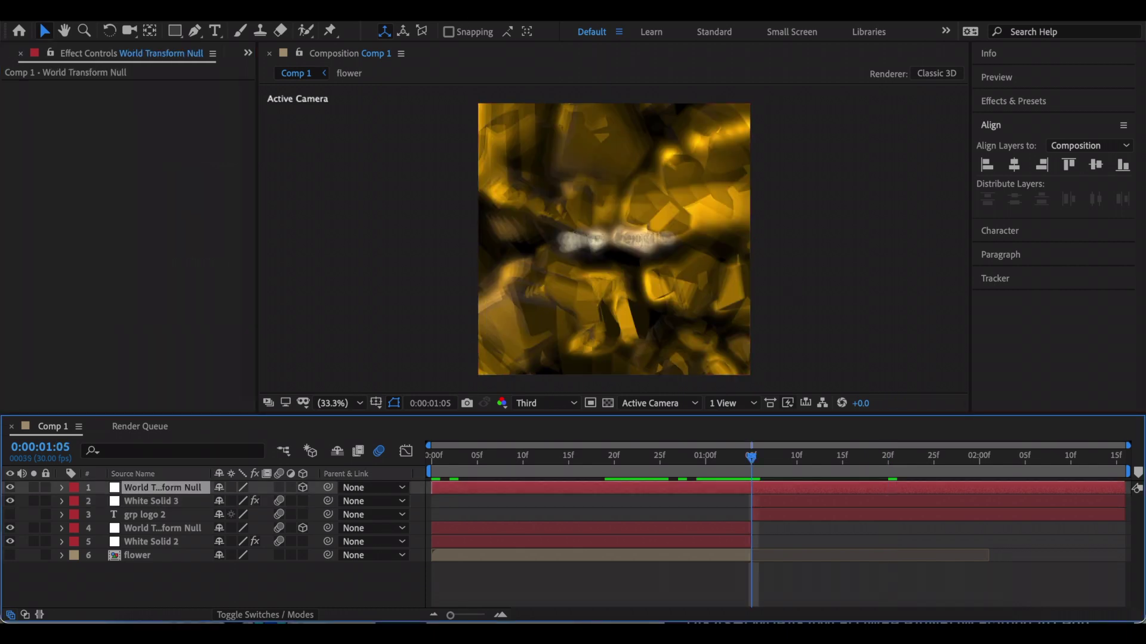
Step: Add an adjustment layer starting at 0:00:01:05 by splitting it and deleting the earlier part
{"action": "left_click", "coordinate": [272, 9]}
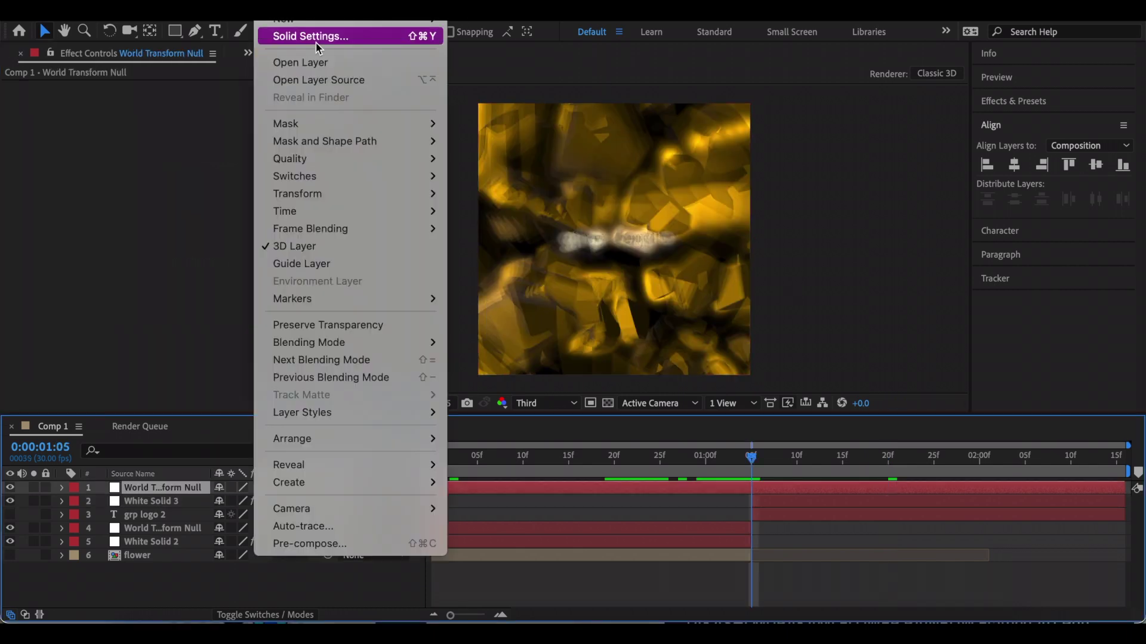
{"action": "mouse_move", "coordinate": [298, 18]}
{"action": "left_click", "coordinate": [620, 123]}
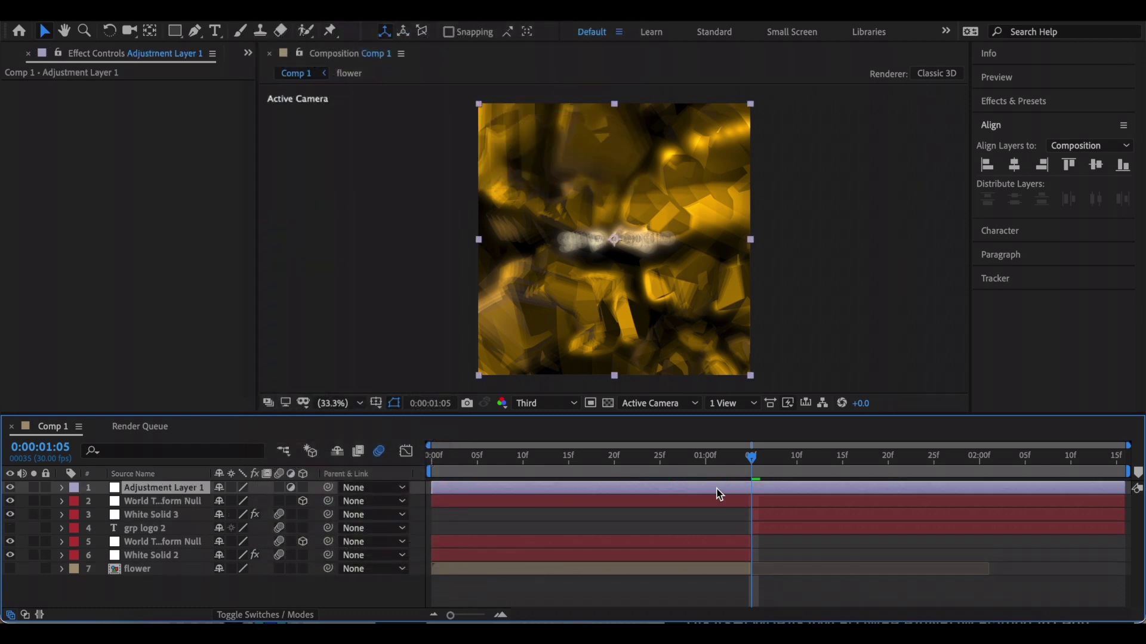
{"action": "key", "text": "ctrl+shift+d"}
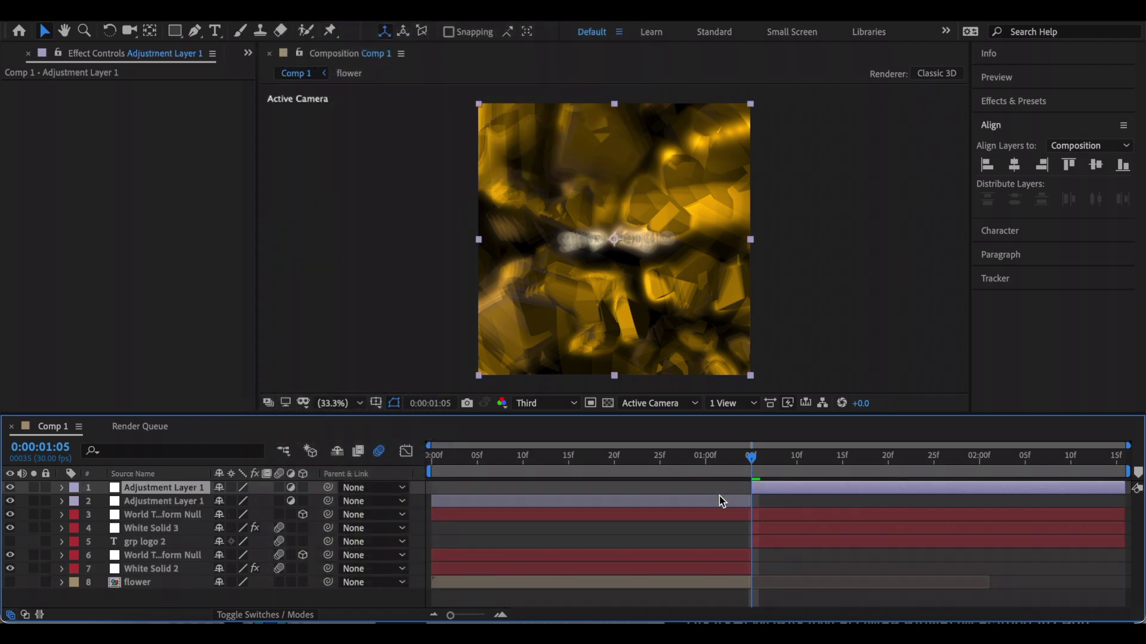
{"action": "left_click", "coordinate": [718, 496]}
{"action": "key", "text": "Delete"}
Step: Apply Sapphire S_Glow to the adjustment layer with Brightness 1.5
{"action": "key", "text": "ctrl+5"}
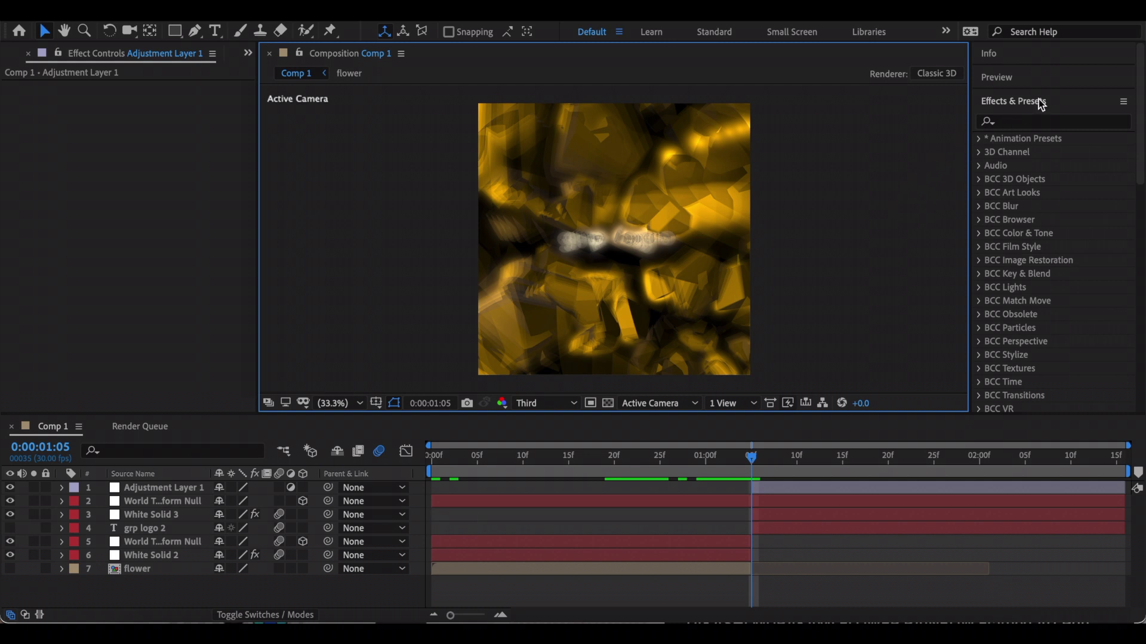
{"action": "left_click", "coordinate": [1044, 121]}
{"action": "type", "text": "s_glow"}
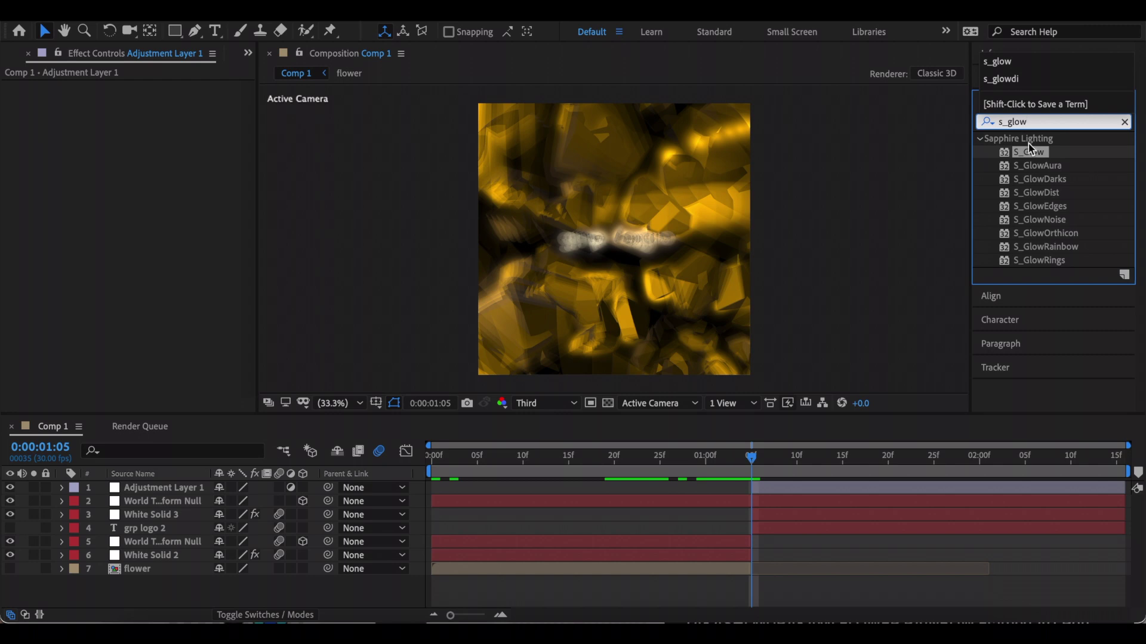
{"action": "left_click_drag", "start_coordinate": [1031, 148], "coordinate": [874, 488]}
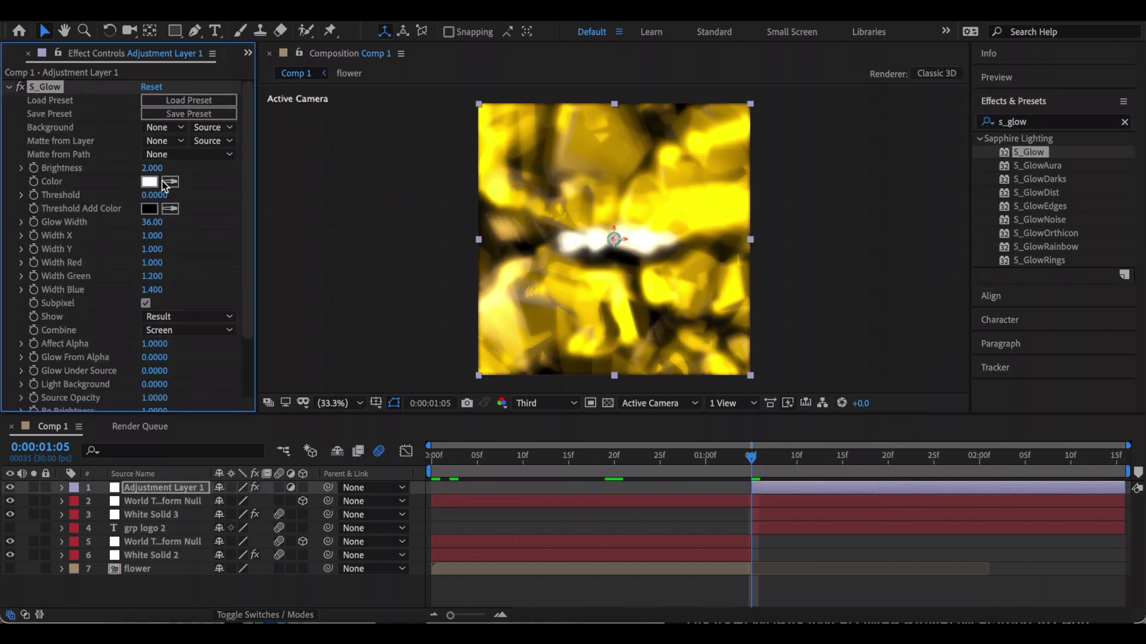
{"action": "left_click", "coordinate": [151, 168]}
{"action": "type", "text": "1.5"}
{"action": "key", "text": "Return"}
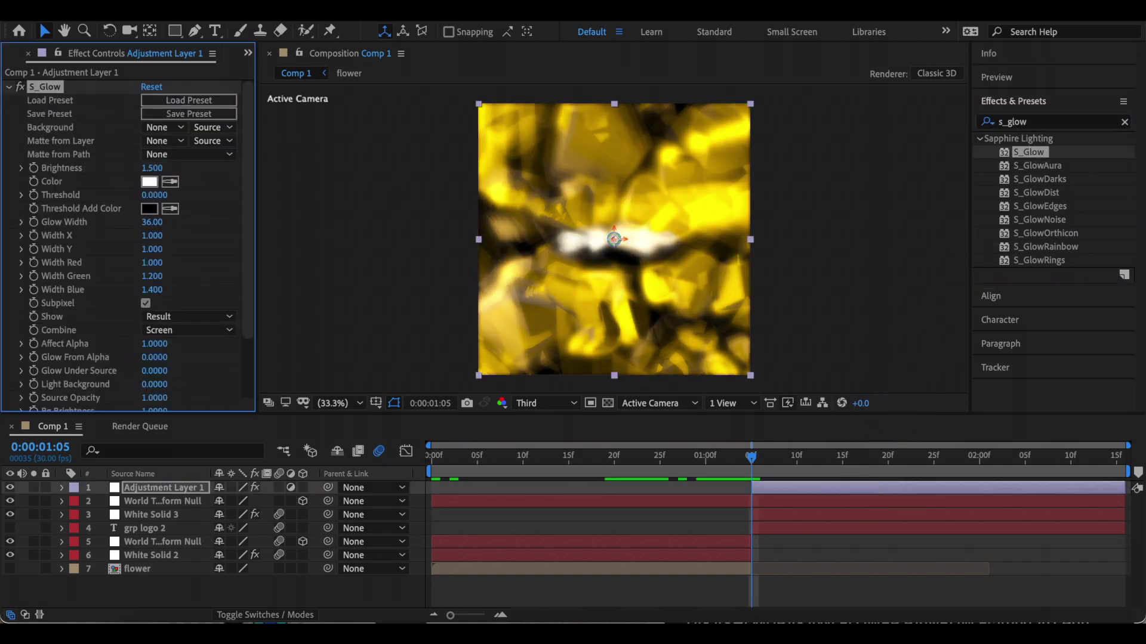
Step: Keyframe S_Glow Brightness from 1.5 at 1:05 down to 0 at the end
{"action": "left_click", "coordinate": [34, 168]}
{"action": "key", "text": "u"}
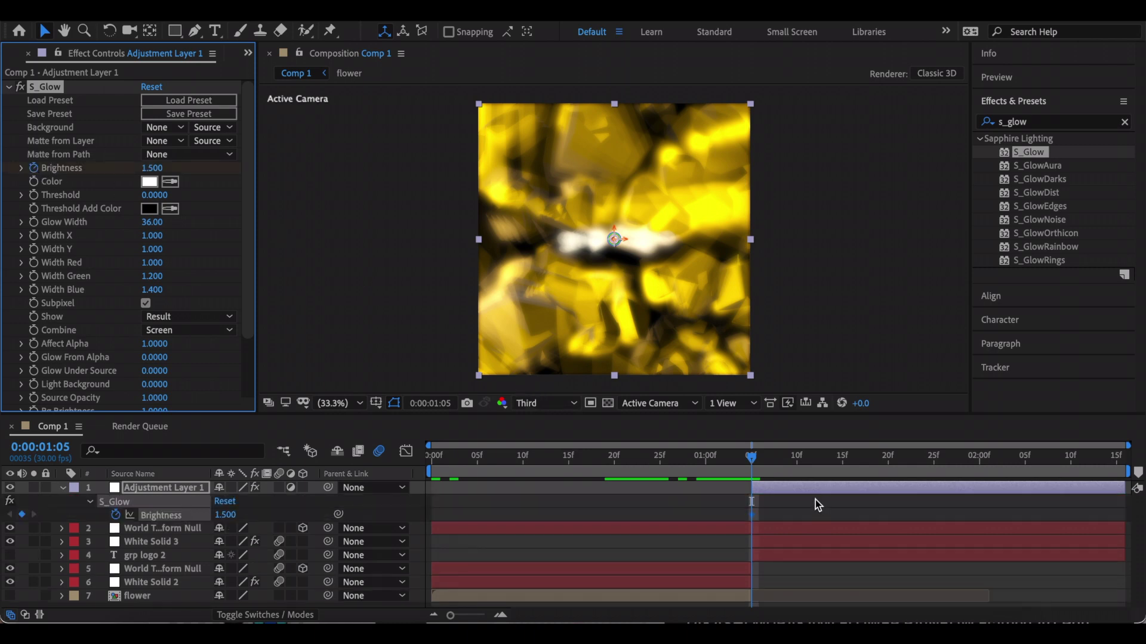
{"action": "key", "text": "End"}
{"action": "left_click", "coordinate": [225, 515]}
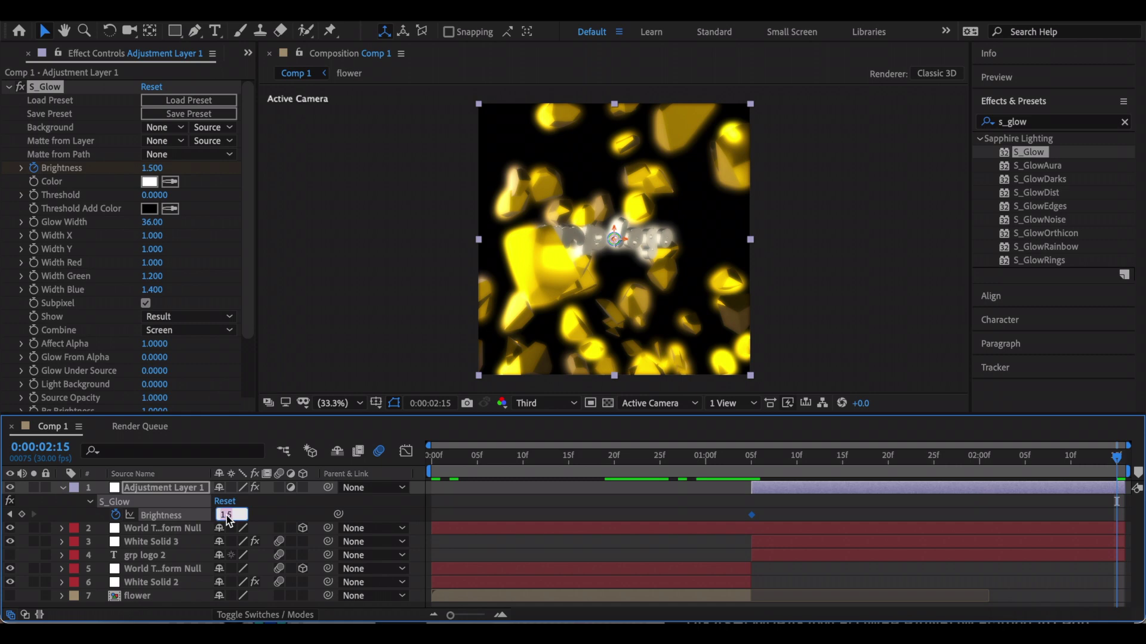
{"action": "type", "text": "0"}
{"action": "key", "text": "Return"}
Step: Ease the Brightness keyframes in the Graph Editor so the flash drops steeply after 1:05
{"action": "left_click_drag", "start_coordinate": [736, 497], "coordinate": [1134, 540]}
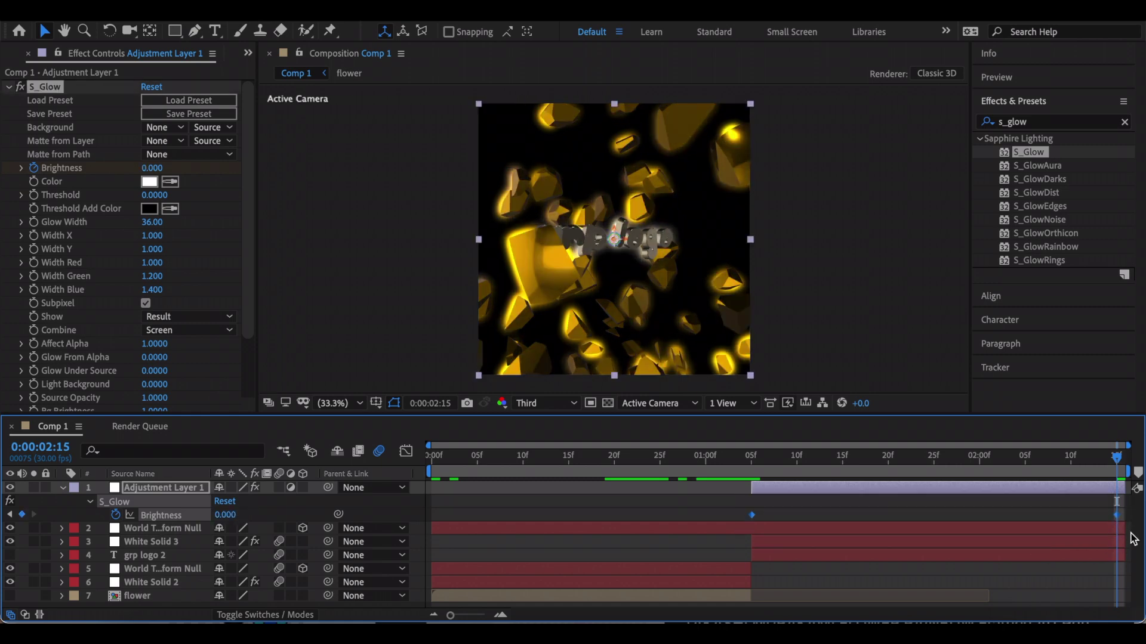
{"action": "left_click", "coordinate": [406, 453]}
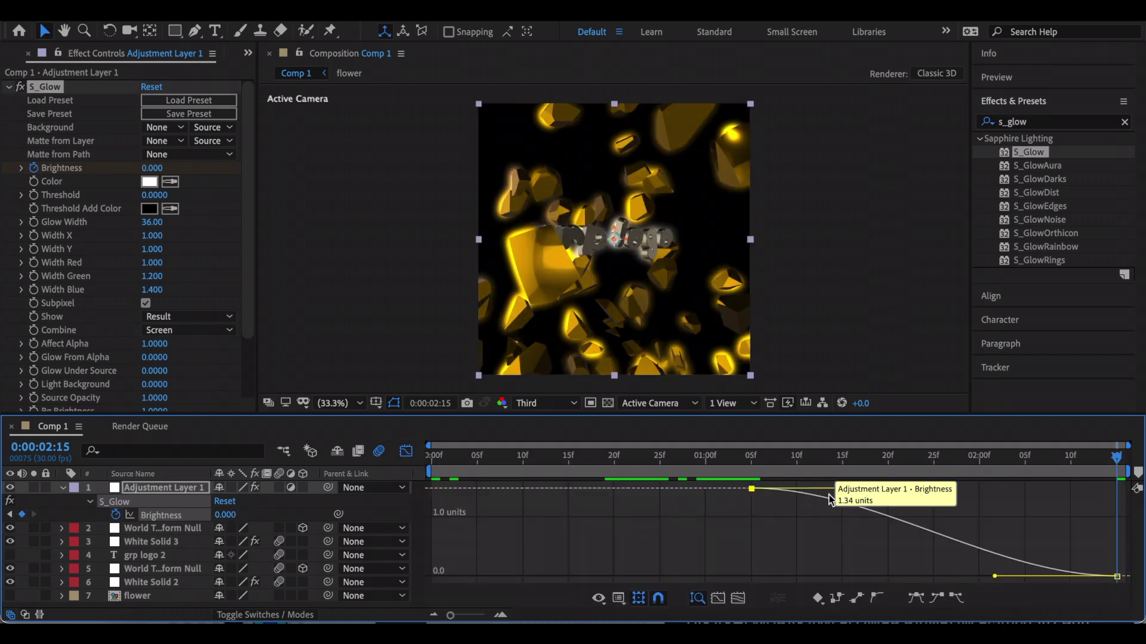
{"action": "left_click", "coordinate": [787, 525]}
{"action": "left_click_drag", "start_coordinate": [807, 512], "coordinate": [753, 544]}
{"action": "left_click", "coordinate": [751, 457]}
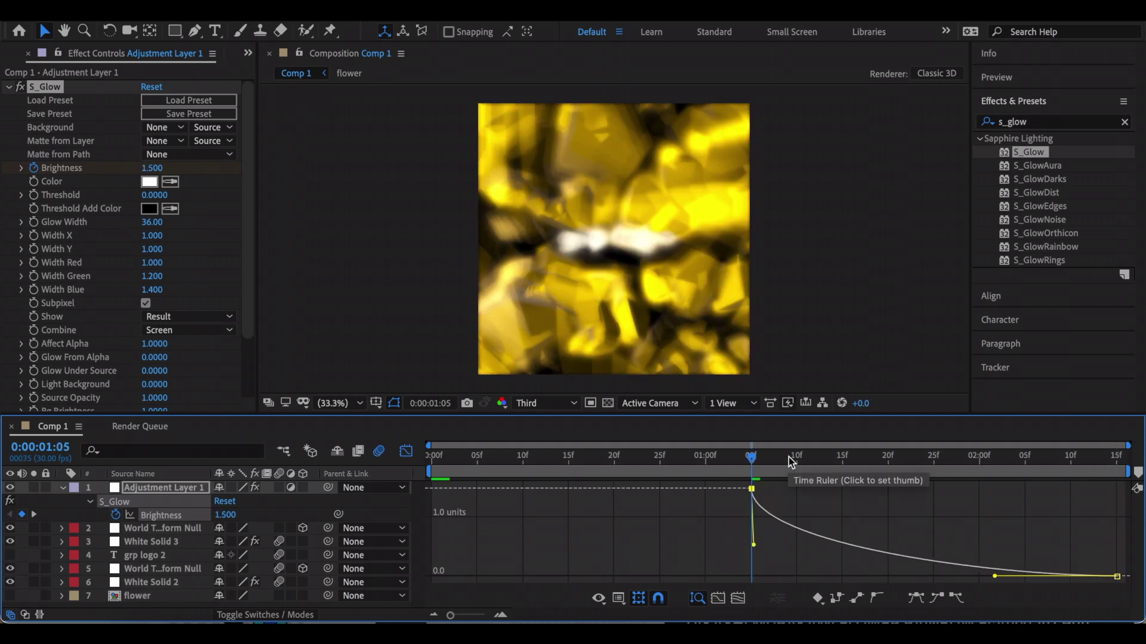
{"action": "left_click", "coordinate": [993, 576]}
Step: Step through the final Comp 1 animation, from the rainbow flower to the glowing grp logo
{"action": "left_click", "coordinate": [774, 457]}
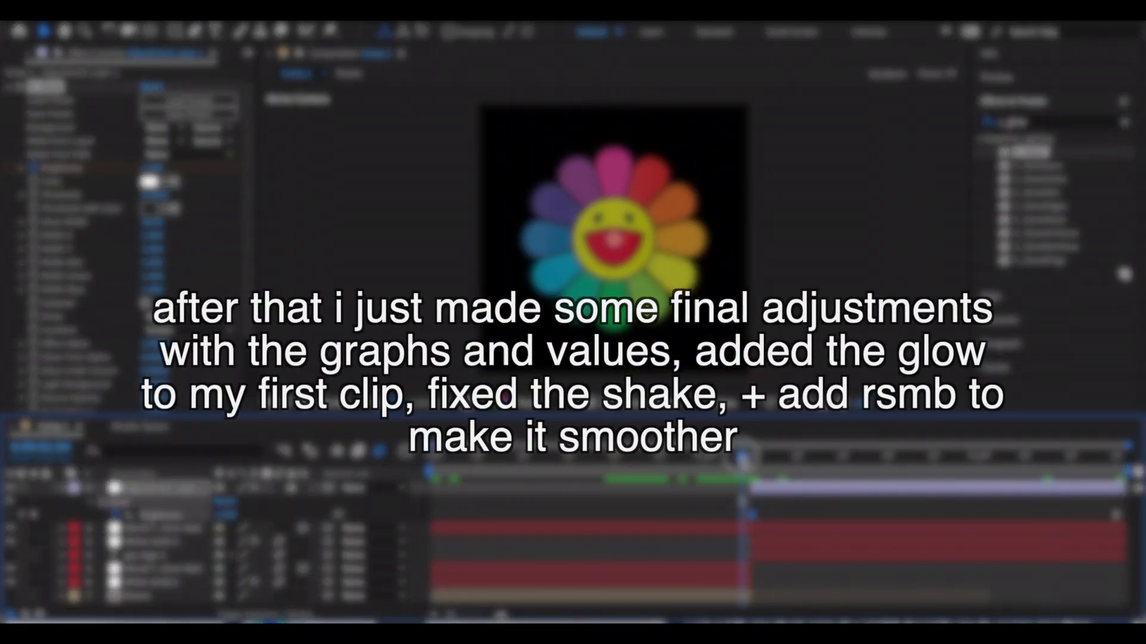
{"action": "scroll", "coordinate": [740, 567], "scroll_direction": "down", "scroll_amount": 2}
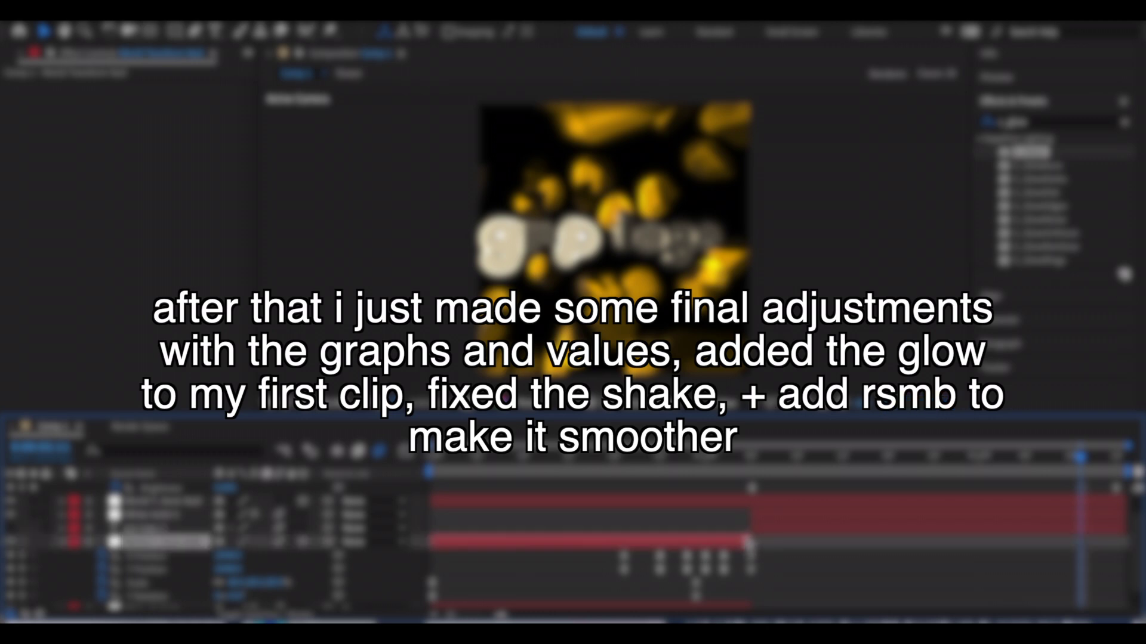
{"action": "scroll", "coordinate": [751, 562], "scroll_direction": "up", "scroll_amount": 2}
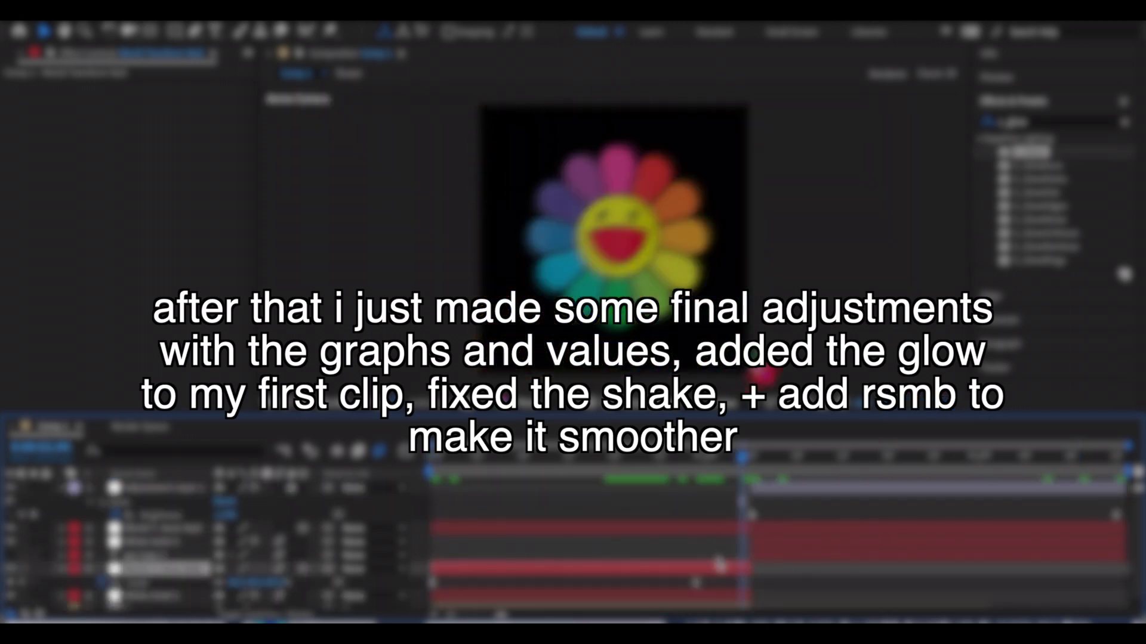